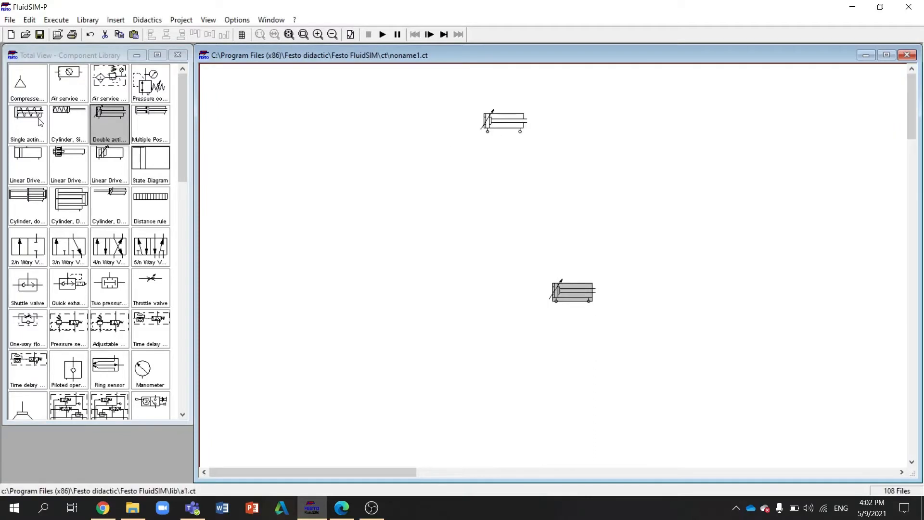
# Step: Add a single-acting cylinder to the circuit and line it up in one row with the two double-acting cylinders
pyautogui.moveTo(37, 118); pyautogui.dragTo(796, 105)
pyautogui.moveTo(504, 113); pyautogui.dragTo(507, 91)
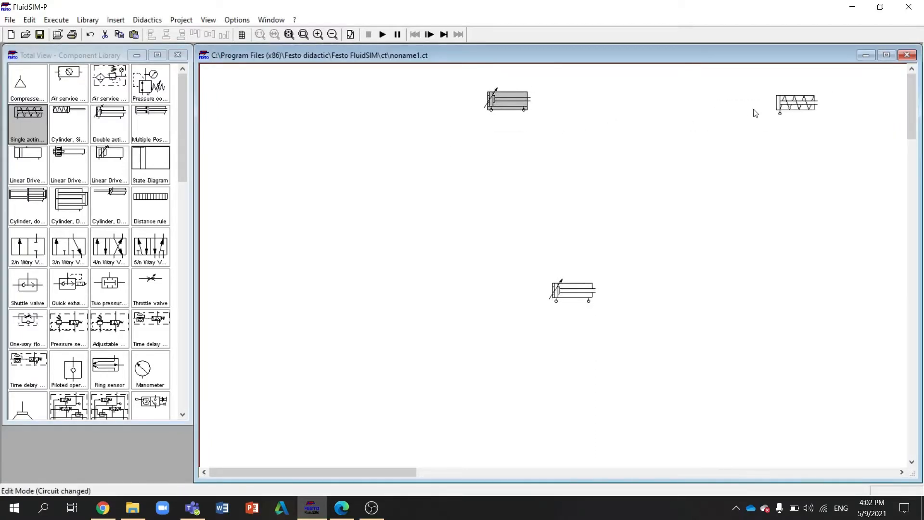
pyautogui.moveTo(779, 102); pyautogui.dragTo(783, 87)
pyautogui.moveTo(591, 280); pyautogui.dragTo(674, 86)
# Step: Insert a distance rule and duplicate it twice, placing one rule at the rod end of each of the three cylinders
pyautogui.moveTo(158, 214); pyautogui.dragTo(541, 104)
pyautogui.hotkey('ctrl', 'c')
pyautogui.hotkey('ctrl', 'v')
pyautogui.hotkey('ctrl', 'v')
pyautogui.moveTo(596, 305); pyautogui.dragTo(848, 80)
# Step: Label the first cylinder's distance rule with LS1 at position 0 and LS2 at position 100
pyautogui.doubleClick(553, 84)
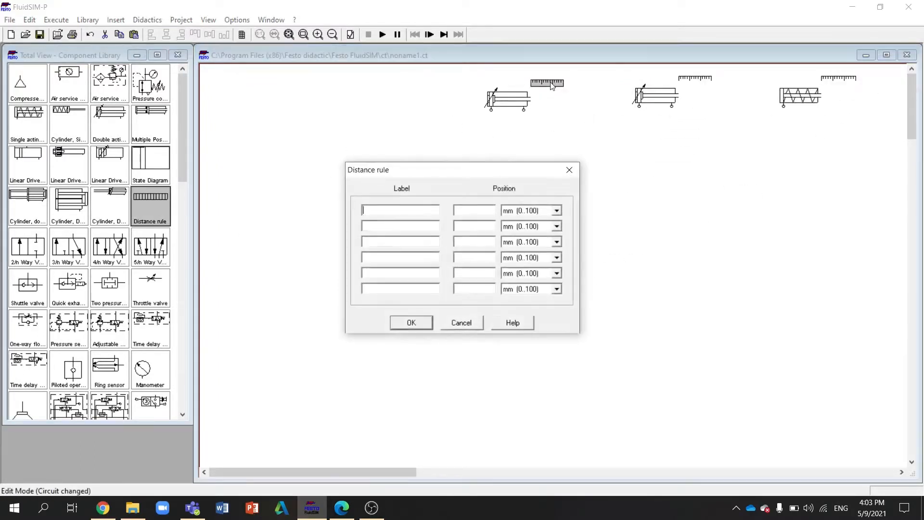
pyautogui.write('0')
pyautogui.press('Tab')
pyautogui.press('Tab')
pyautogui.write('100')
pyautogui.press('Return')
# Step: Label the second cylinder's distance rule with LS2 at position 0 and LS3 as the second mark
pyautogui.doubleClick(687, 81)
pyautogui.write('LS2')
pyautogui.press('Tab')
pyautogui.write('0')
pyautogui.press('Tab')
pyautogui.press('Tab')
pyautogui.write('LS')
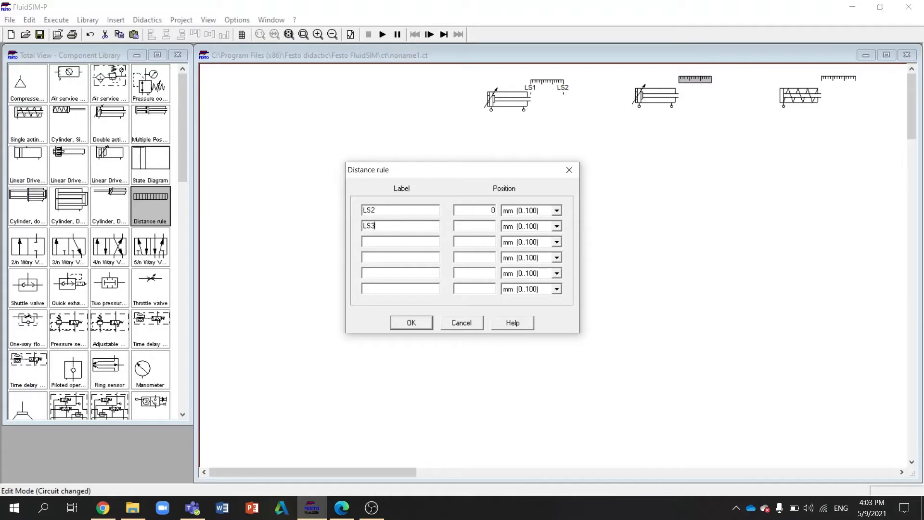
pyautogui.press('Return')
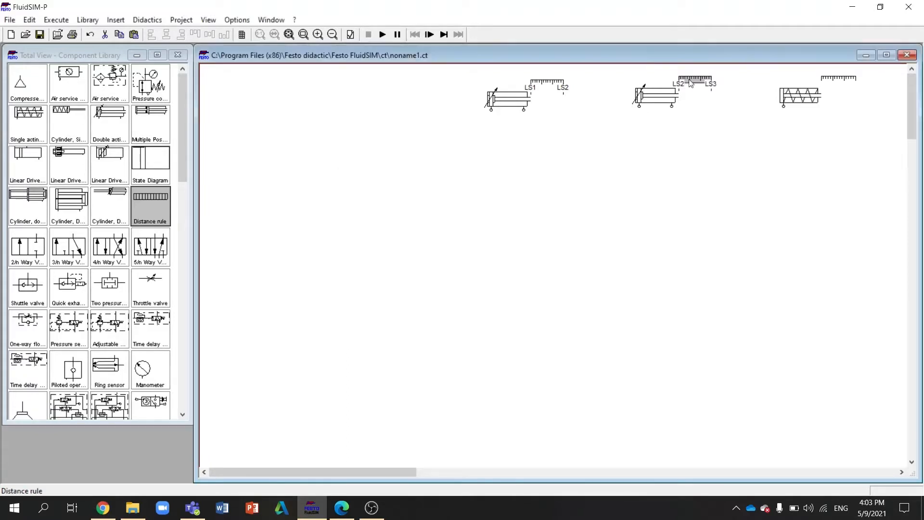
# Step: Label the single-acting cylinder's distance rule with LS5 at position 0 and LS6 as the second mark
pyautogui.doubleClick(836, 79)
pyautogui.write('LS5')
pyautogui.press('Tab')
pyautogui.write('0')
pyautogui.press('Tab')
pyautogui.press('Tab')
pyautogui.write('LS')
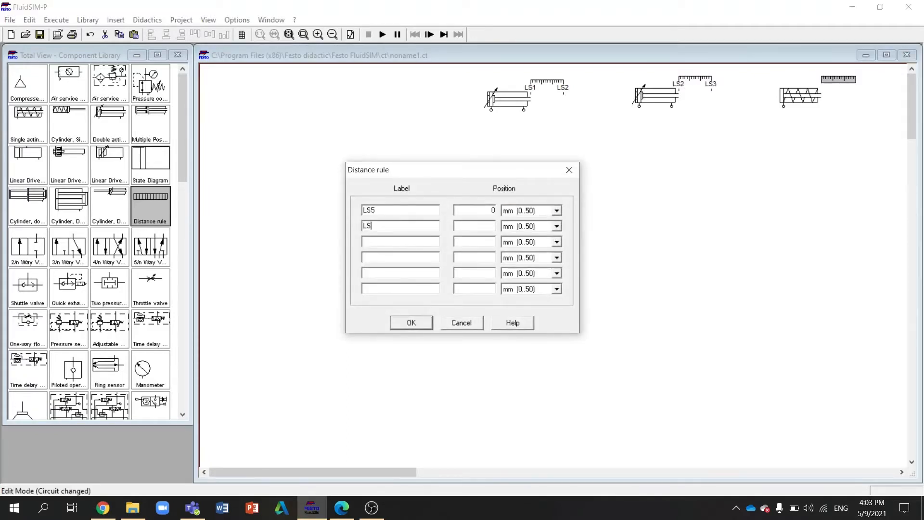
pyautogui.press('Return')
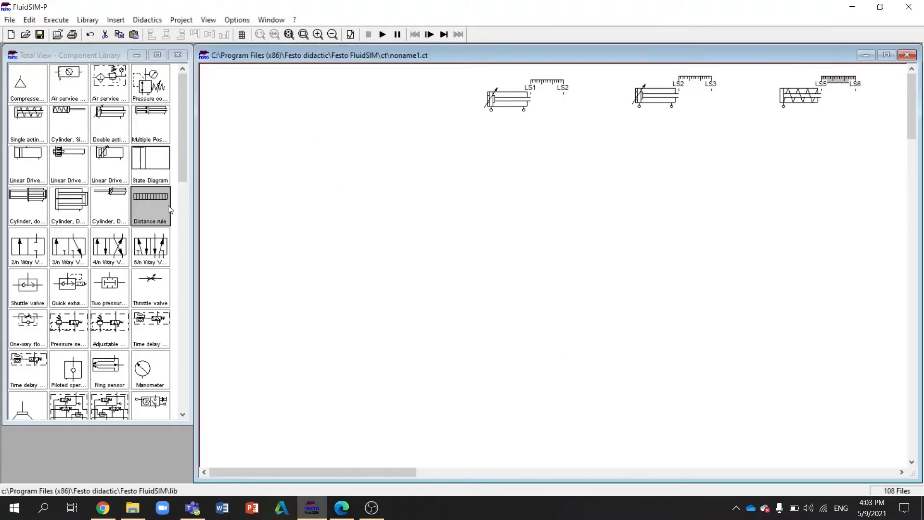
# Step: Insert a 4/n way valve below the first cylinder and give it pneumatic pilot actuation on both sides
pyautogui.moveTo(108, 248); pyautogui.dragTo(506, 188)
pyautogui.doubleClick(507, 186)
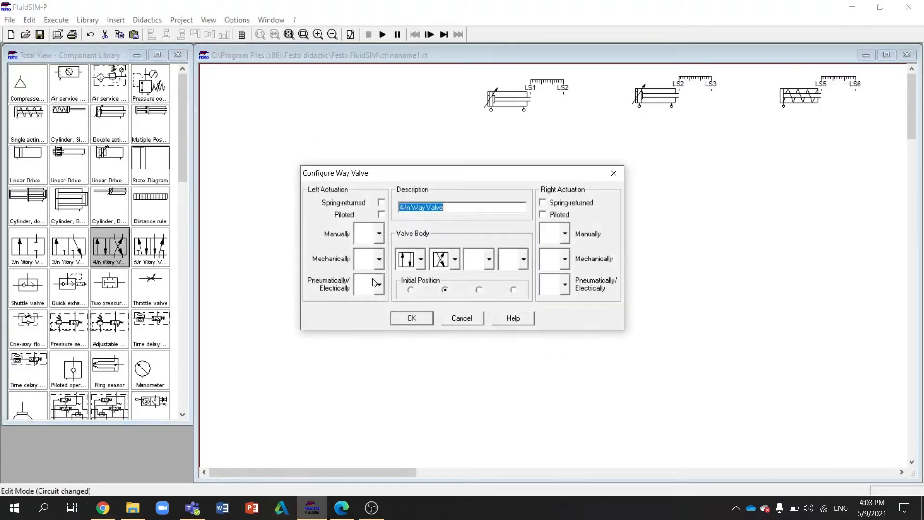
pyautogui.click(380, 284)
pyautogui.click(368, 318)
pyautogui.click(565, 285)
pyautogui.click(554, 344)
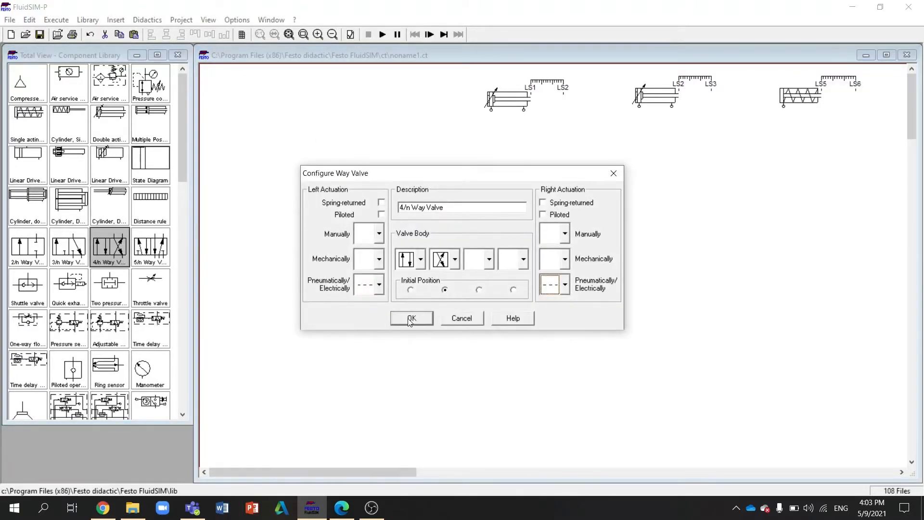
pyautogui.click(411, 317)
# Step: Add an exhaust terminator to port 3 of the 4/n way valve and move the valve directly under the first cylinder
pyautogui.doubleClick(516, 199)
pyautogui.click(471, 285)
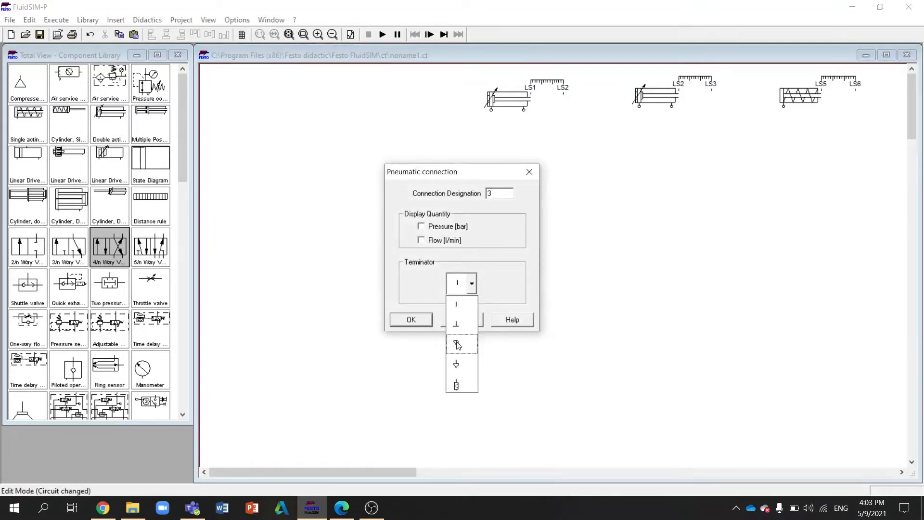
pyautogui.click(458, 345)
pyautogui.press('Return')
pyautogui.moveTo(502, 179); pyautogui.dragTo(499, 134)
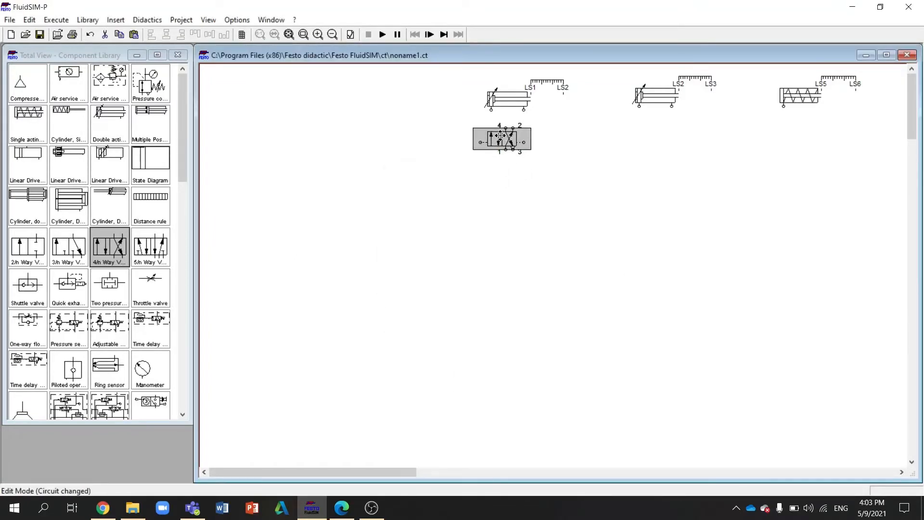
pyautogui.click(501, 157)
pyautogui.click(500, 137)
# Step: Make four copies of the 4/n way valve, place one under the second cylinder and move the other three aside
pyautogui.hotkey('ctrl', 'c')
pyautogui.hotkey('ctrl', 'v')
pyautogui.hotkey('ctrl', 'v')
pyautogui.hotkey('ctrl', 'v')
pyautogui.hotkey('ctrl', 'v')
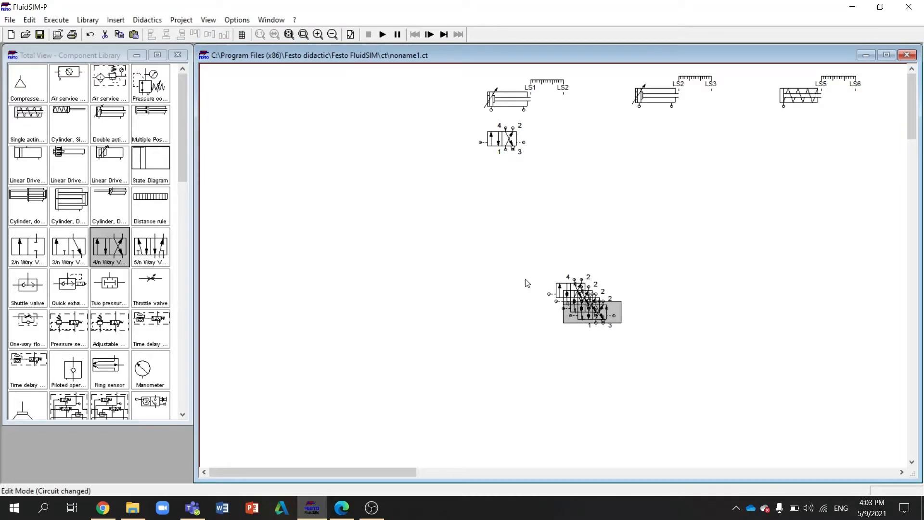
pyautogui.moveTo(533, 269); pyautogui.dragTo(669, 344)
pyautogui.moveTo(568, 295); pyautogui.dragTo(641, 129)
pyautogui.click(740, 303)
pyautogui.click(780, 290)
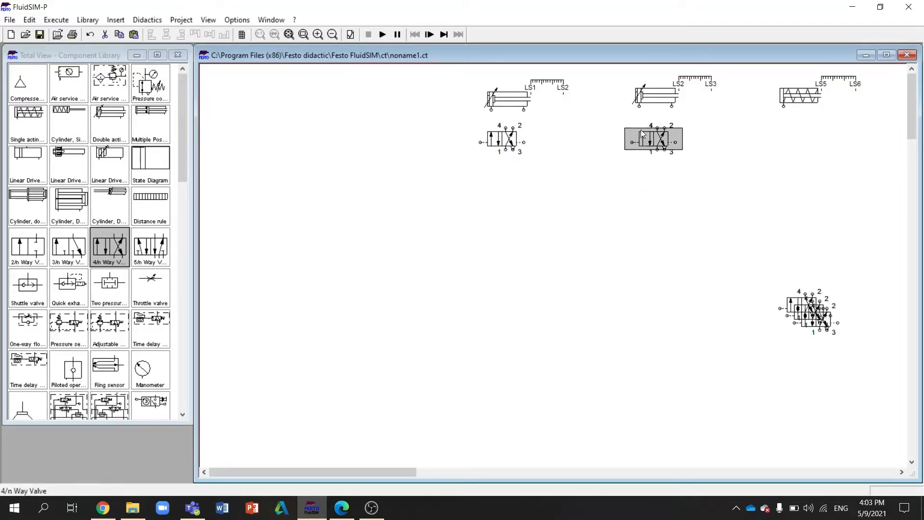
pyautogui.click(629, 186)
# Step: Insert a 3/n way valve under the single-acting cylinder with pneumatic pilot actuation on both sides
pyautogui.moveTo(77, 246); pyautogui.dragTo(803, 137)
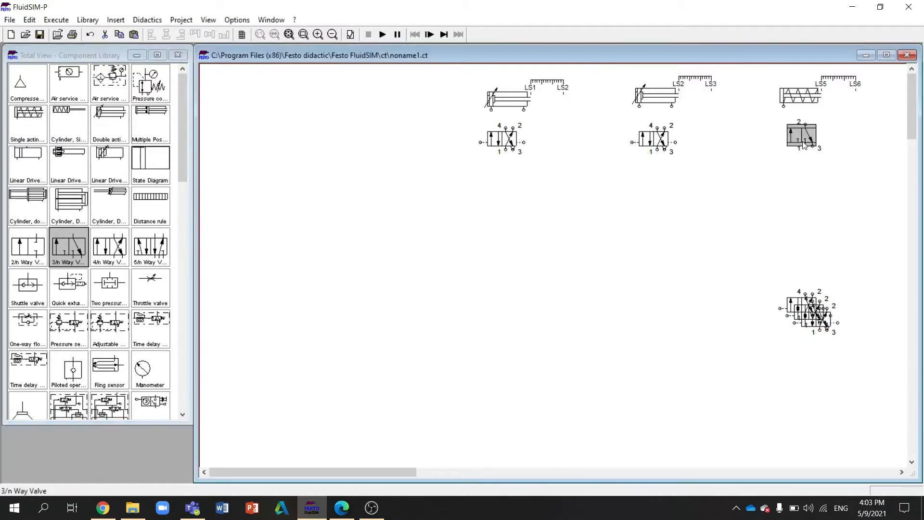
pyautogui.doubleClick(803, 137)
pyautogui.click(379, 284)
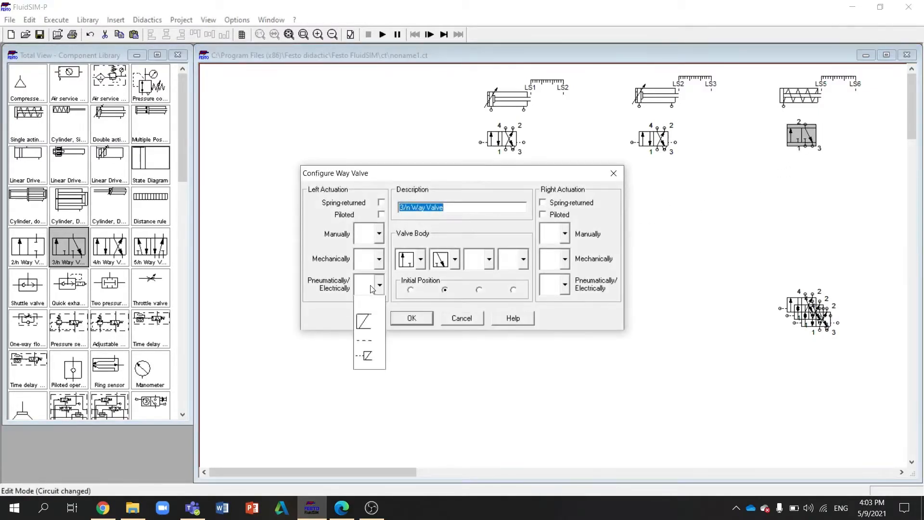
pyautogui.click(366, 342)
pyautogui.click(564, 284)
pyautogui.click(551, 342)
pyautogui.click(410, 317)
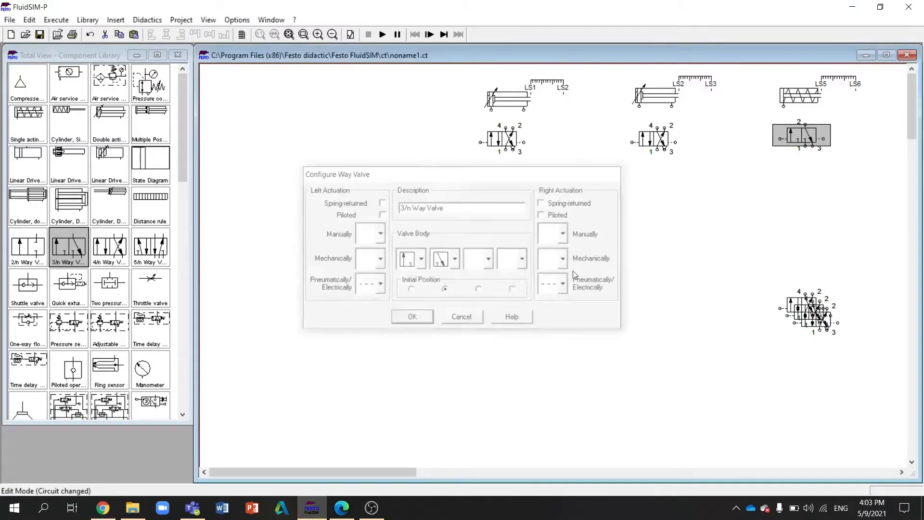
pyautogui.moveTo(785, 139); pyautogui.dragTo(786, 135)
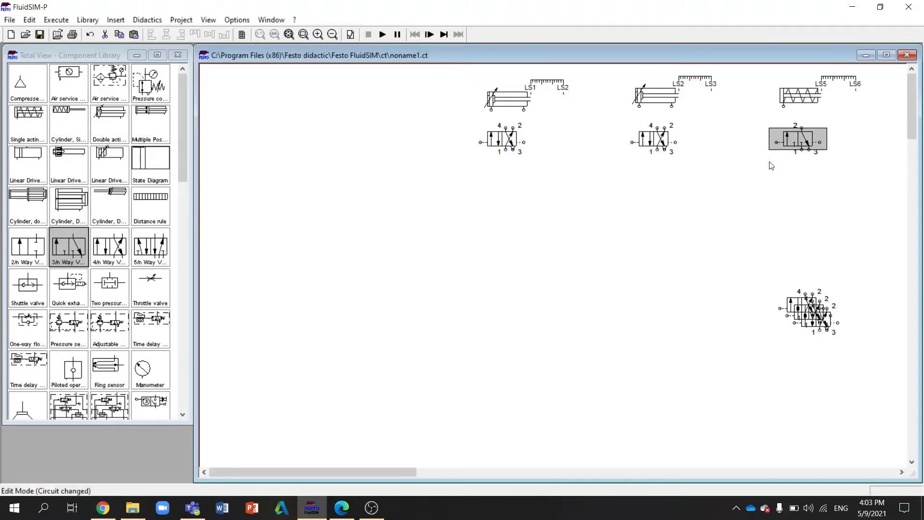
# Step: Paste four copies of the 3/n way valve and delete the last one
pyautogui.hotkey('ctrl', 'v')
pyautogui.hotkey('ctrl', 'v')
pyautogui.hotkey('ctrl', 'v')
pyautogui.hotkey('ctrl', 'v')
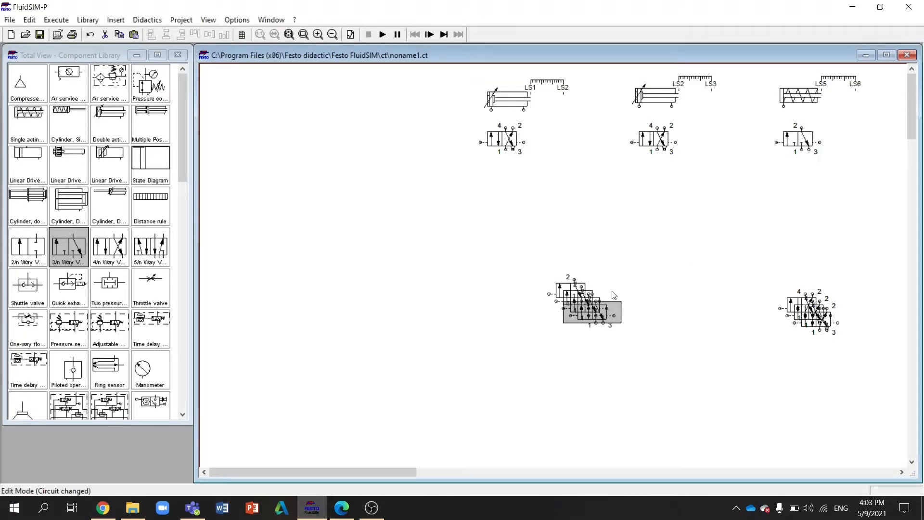
pyautogui.press('Delete')
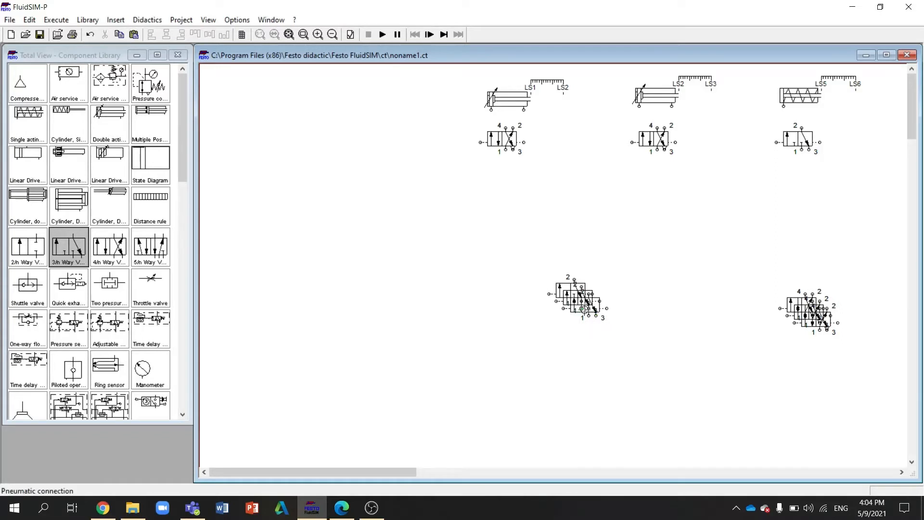
# Step: Spread out the three 3/n valve copies, stacking two on the drawing's left side and placing one near the middle
pyautogui.moveTo(565, 290); pyautogui.dragTo(285, 185)
pyautogui.click(568, 277)
pyautogui.moveTo(579, 304); pyautogui.dragTo(293, 235)
pyautogui.click(363, 238)
# Step: Spread out the three spare 4/n valves, placing one left of centre and stacking two below it near the middle
pyautogui.moveTo(791, 295); pyautogui.dragTo(412, 279)
pyautogui.click(669, 312)
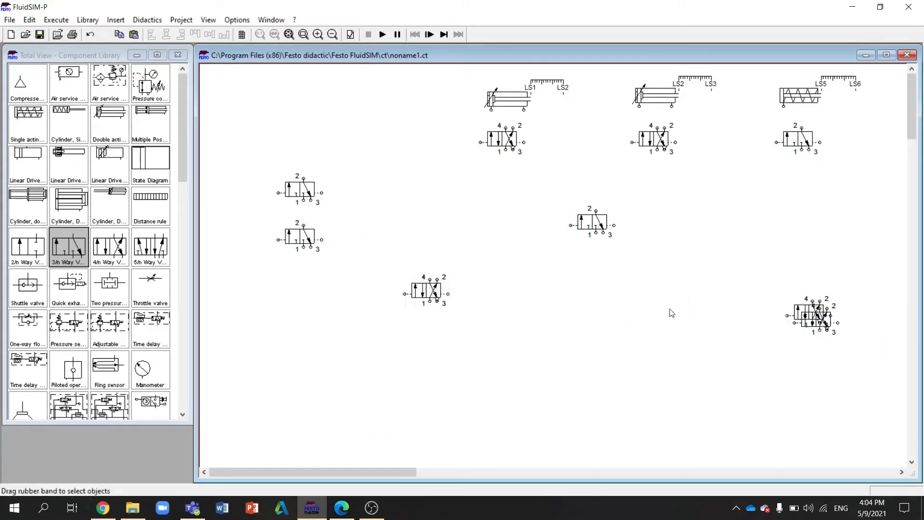
pyautogui.moveTo(798, 313); pyautogui.dragTo(520, 371)
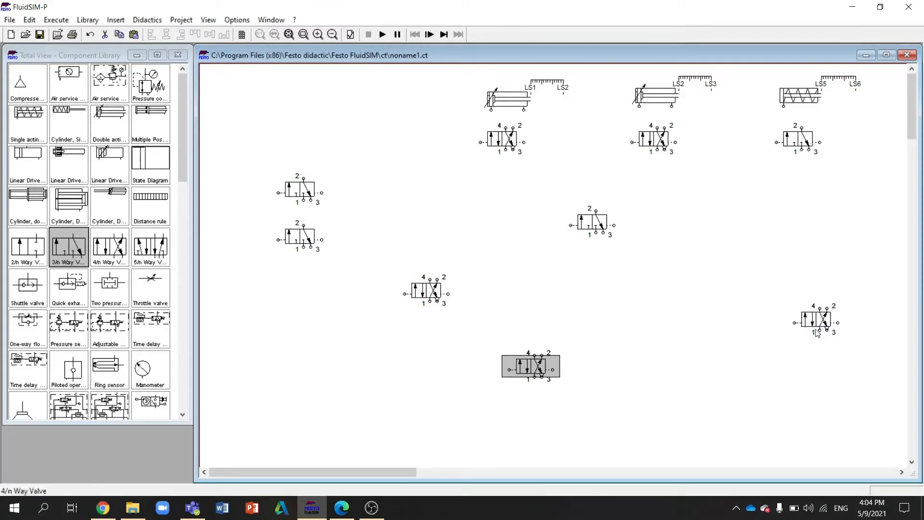
pyautogui.moveTo(824, 321); pyautogui.dragTo(538, 411)
pyautogui.click(568, 388)
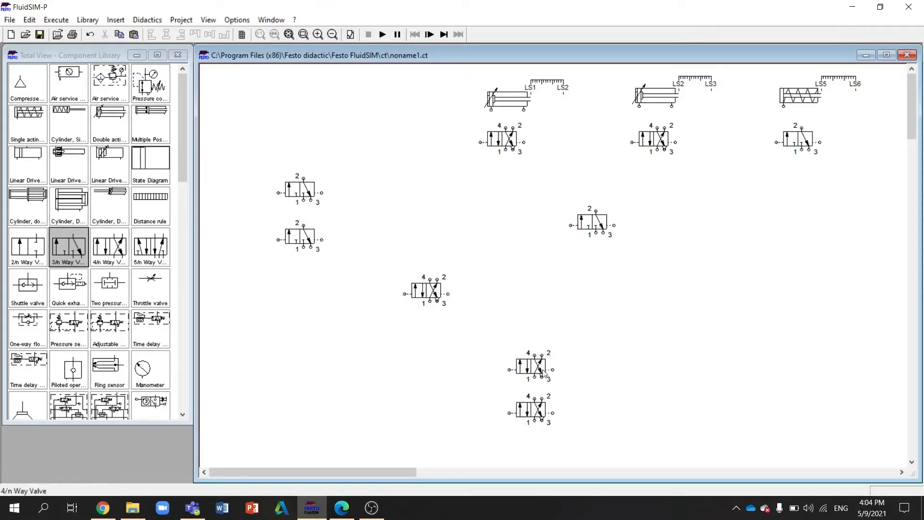
pyautogui.moveTo(537, 368); pyautogui.dragTo(537, 376)
# Step: Stack three overlapping two-pressure valves at the drawing's left edge and place a copy of the stack at the right edge
pyautogui.click(258, 328)
pyautogui.moveTo(107, 287); pyautogui.dragTo(222, 343)
pyautogui.moveTo(221, 309); pyautogui.dragTo(265, 307)
pyautogui.click(240, 335)
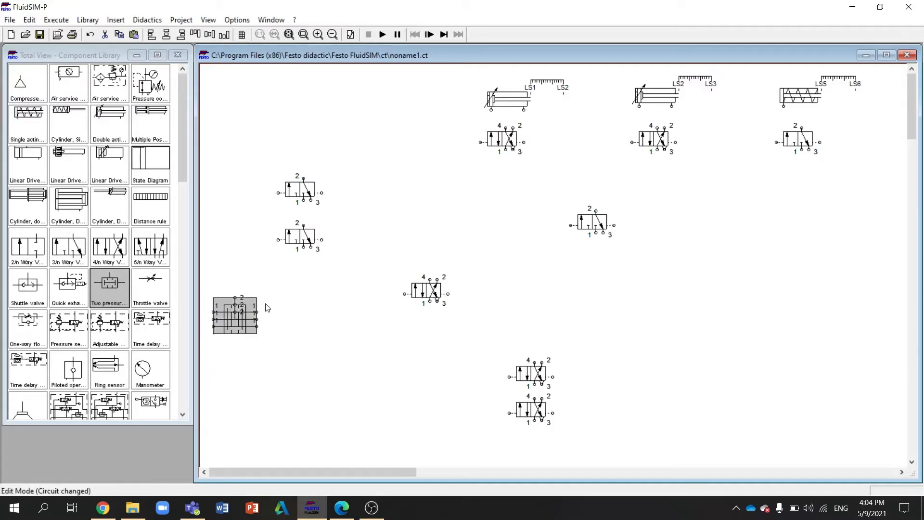
pyautogui.hotkey('ctrl', 'c')
pyautogui.hotkey('ctrl', 'v')
pyautogui.moveTo(553, 284); pyautogui.dragTo(860, 322)
pyautogui.click(845, 332)
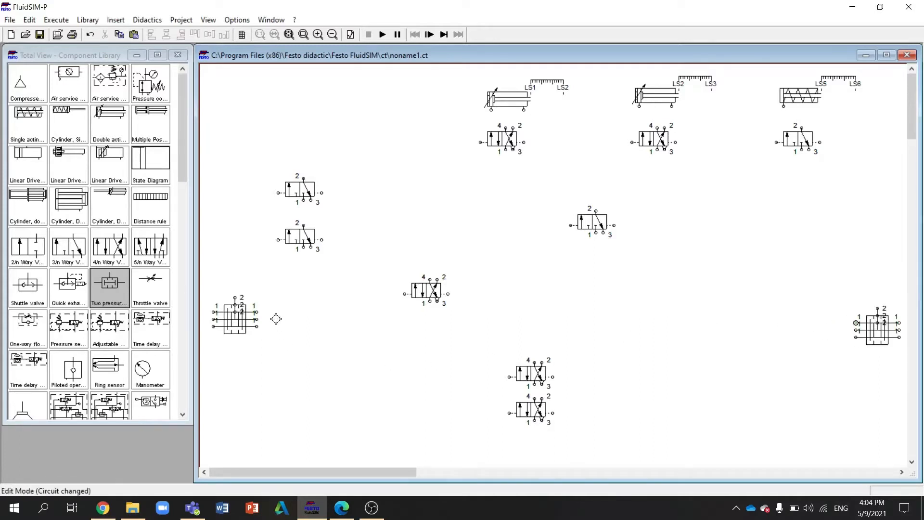
# Step: Connect the two stacks of two-pressure valves with three lines and align the left stack so the lines run straight
pyautogui.moveTo(258, 312); pyautogui.dragTo(257, 313)
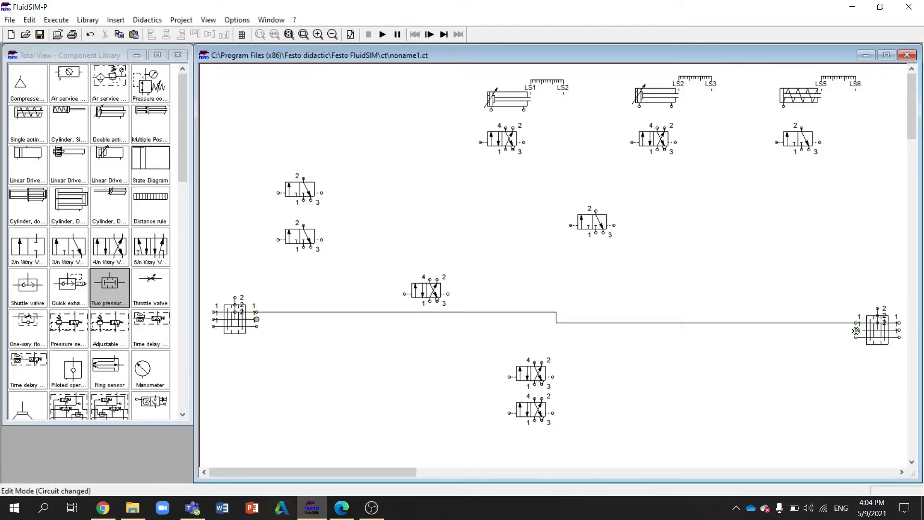
pyautogui.moveTo(856, 331); pyautogui.dragTo(856, 332)
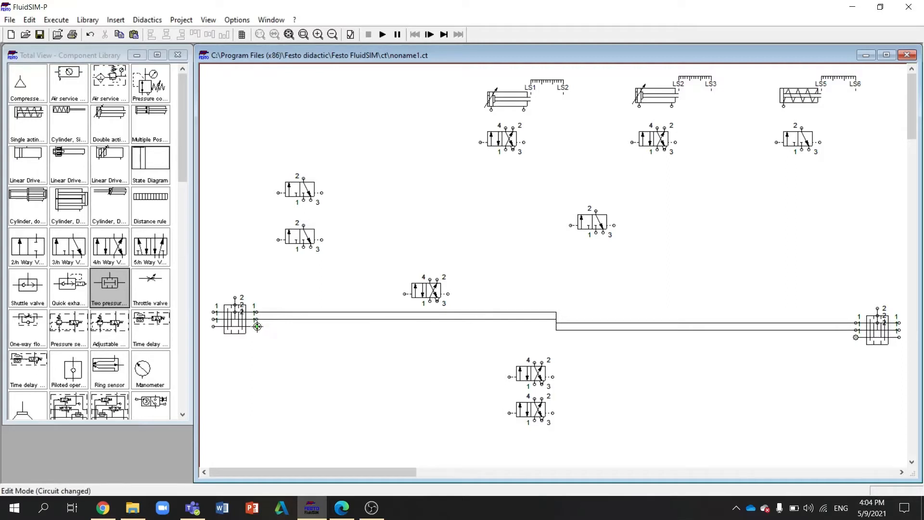
pyautogui.moveTo(257, 326); pyautogui.dragTo(257, 327)
pyautogui.moveTo(202, 348); pyautogui.dragTo(214, 313)
pyautogui.click(271, 290)
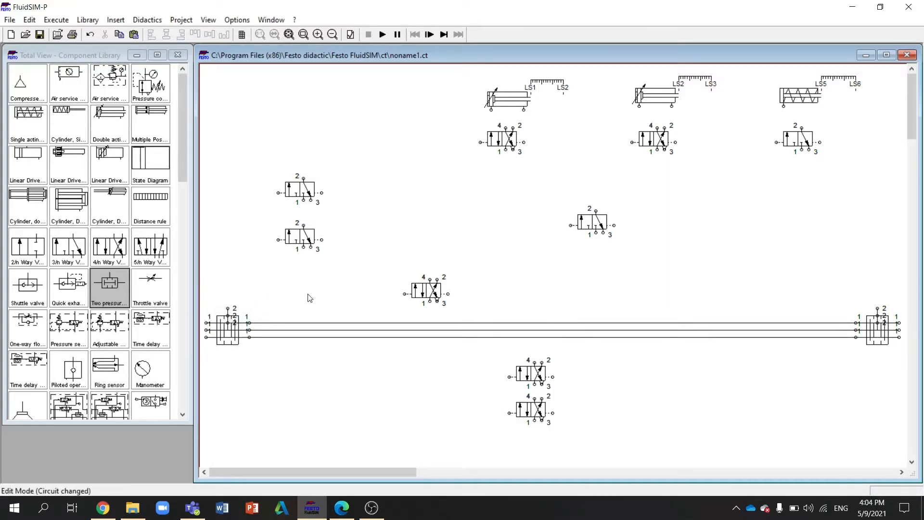
# Step: Connect the upper stacked 4/n valve's ports 4 and 2 to the first and second lines, and its port 1 to the lower valve's port 4
pyautogui.moveTo(535, 363); pyautogui.dragTo(534, 323)
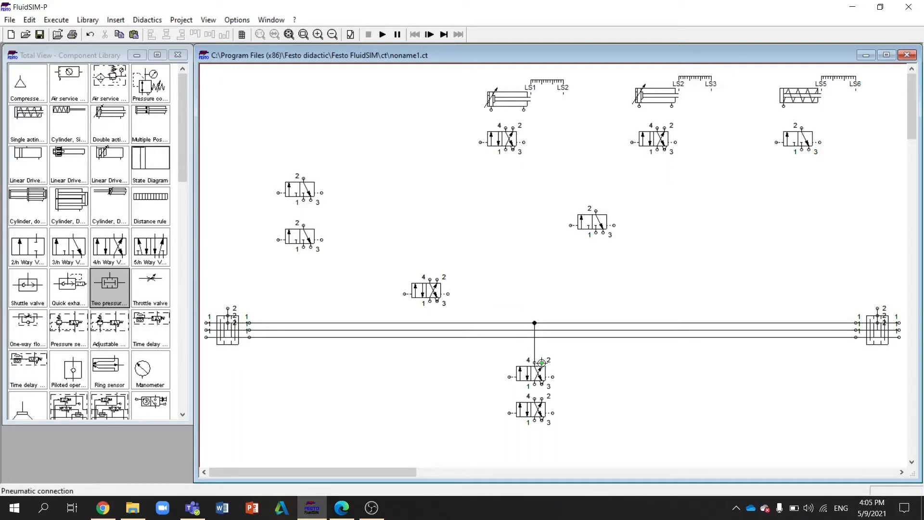
pyautogui.moveTo(542, 362); pyautogui.dragTo(541, 331)
pyautogui.moveTo(534, 385); pyautogui.dragTo(535, 399)
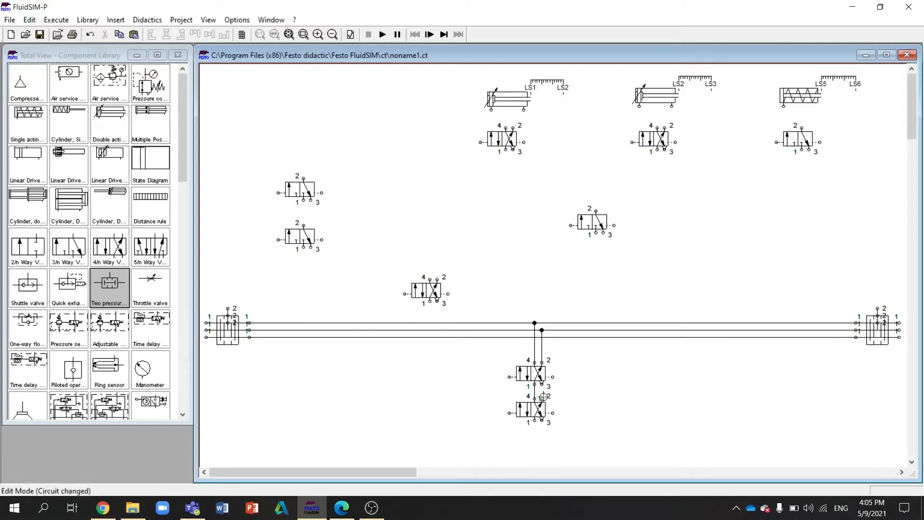
# Step: Connect the lower 4/n valve's port 2 and the upper 4/n valve's left pilot port to the third line
pyautogui.moveTo(580, 357); pyautogui.dragTo(571, 338)
pyautogui.moveTo(561, 370); pyautogui.dragTo(560, 390)
pyautogui.click(562, 401)
pyautogui.click(596, 415)
pyautogui.moveTo(496, 340); pyautogui.dragTo(499, 337)
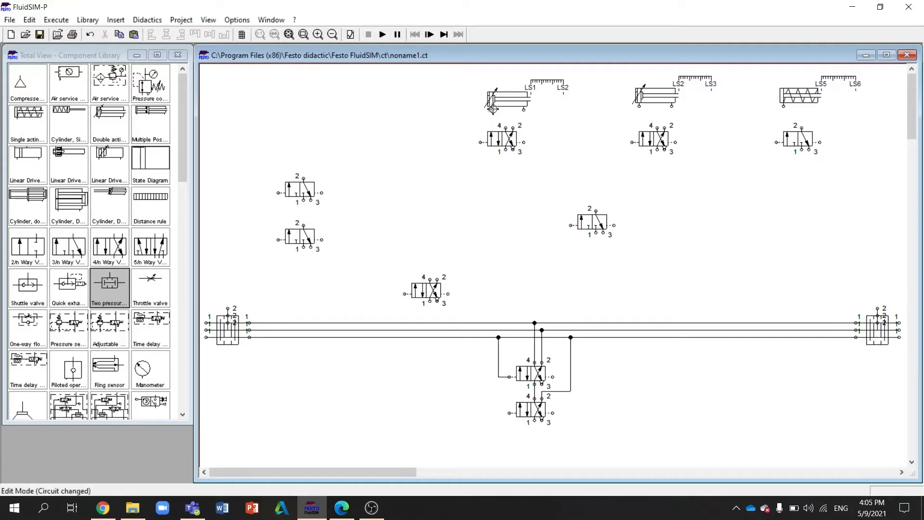
# Step: Connect the ports of all three cylinders to the working ports of the valves beneath them
pyautogui.moveTo(492, 109); pyautogui.dragTo(506, 127)
pyautogui.moveTo(638, 106); pyautogui.dragTo(658, 127)
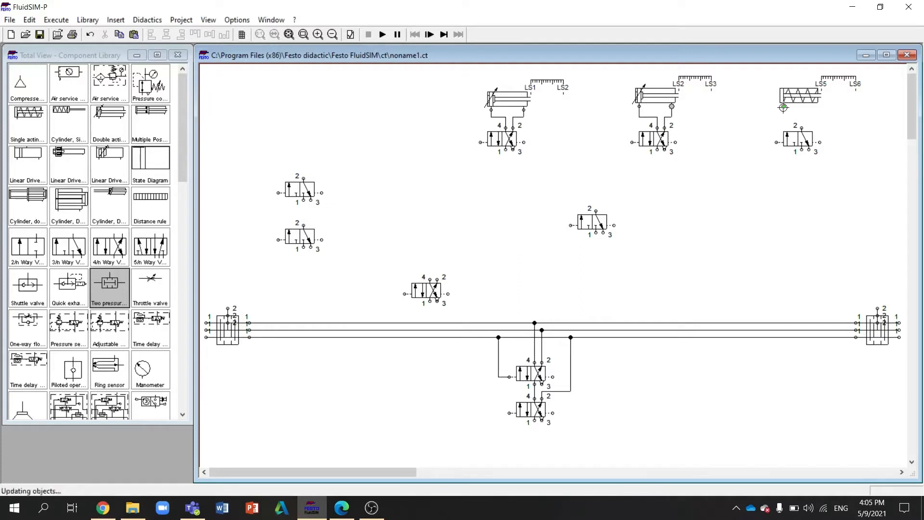
pyautogui.moveTo(783, 106); pyautogui.dragTo(801, 127)
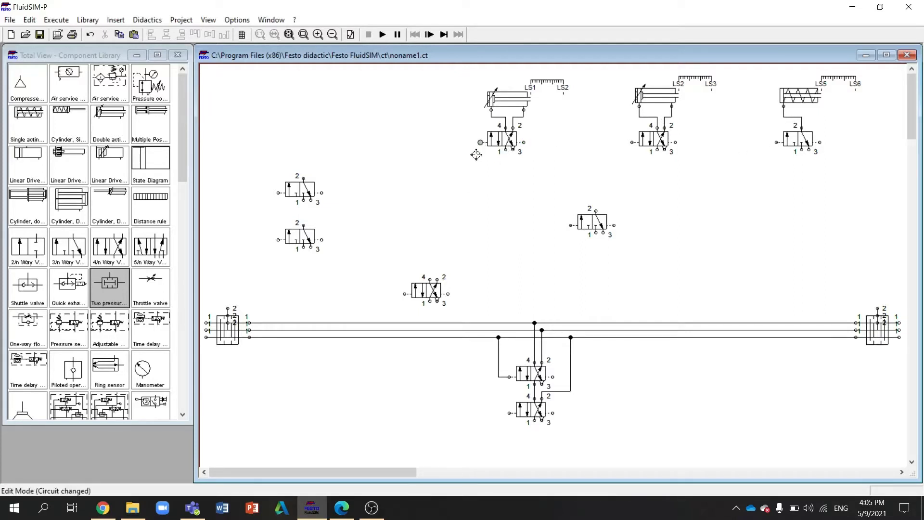
# Step: Pipe the first cylinder valve's pilots to the centre-left 4/n valve's port 4 and upper-left 3/n valve's port 1, and link port 2 to the 3/n valve's right pilot
pyautogui.moveTo(435, 254); pyautogui.dragTo(430, 279)
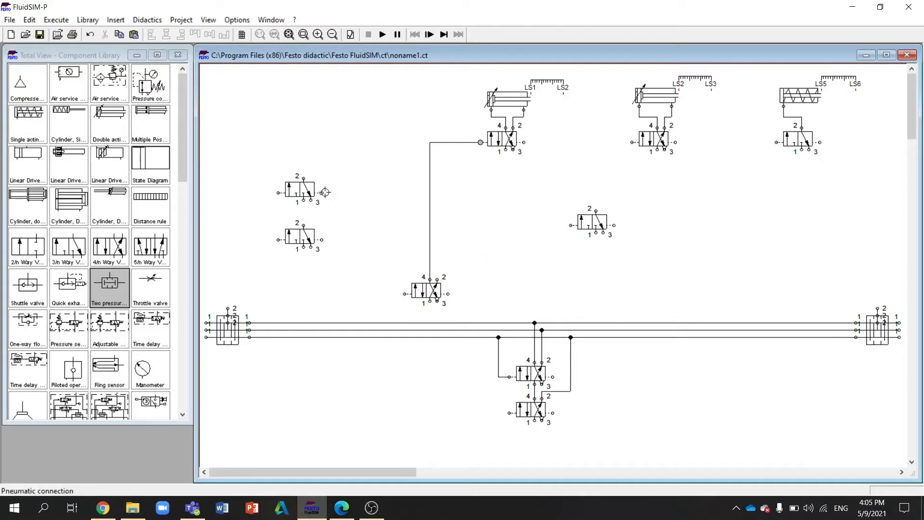
pyautogui.moveTo(437, 281); pyautogui.dragTo(437, 280)
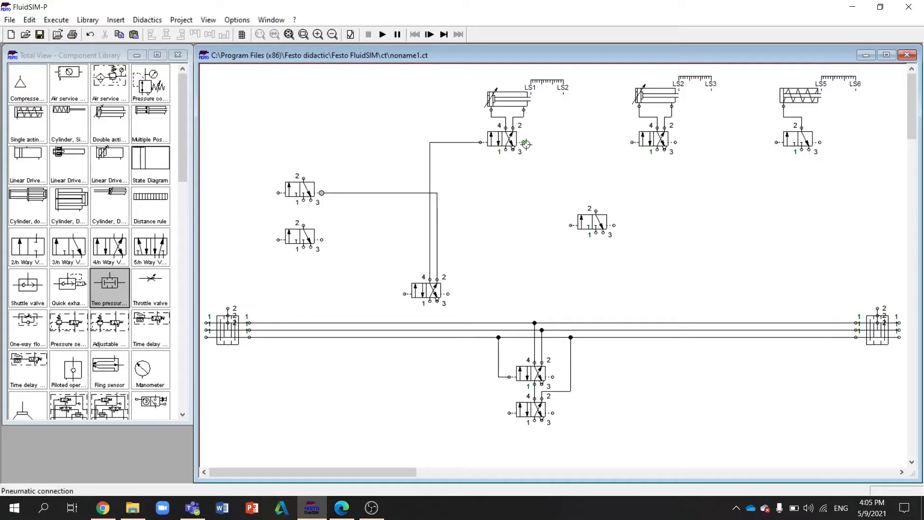
pyautogui.moveTo(524, 142); pyautogui.dragTo(343, 215)
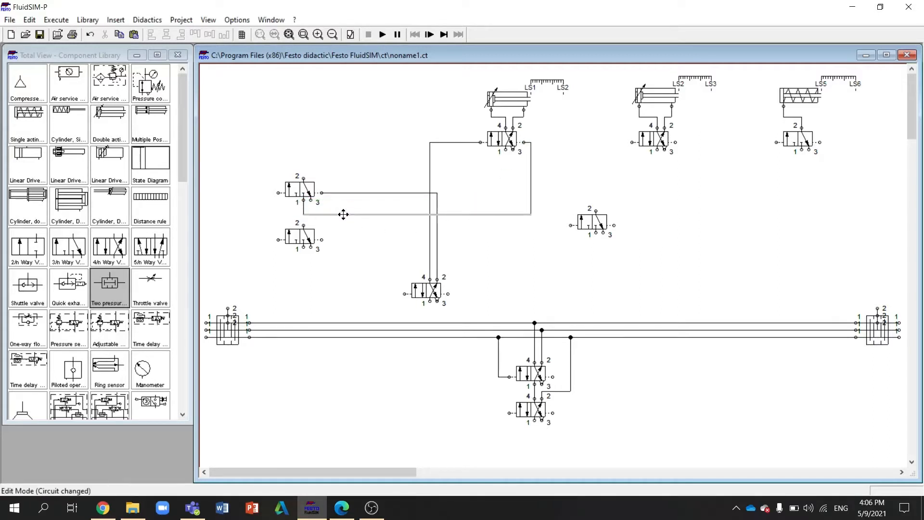
# Step: Add an exhaust terminator to port 3 of the 3/n way valve under the single-acting cylinder
pyautogui.doubleClick(809, 149)
pyautogui.click(472, 284)
pyautogui.click(457, 343)
pyautogui.click(427, 325)
# Step: Add exhaust terminators to port 3 of both 3/n way valves stacked on the left side of the circuit
pyautogui.doubleClick(310, 200)
pyautogui.click(472, 284)
pyautogui.click(462, 330)
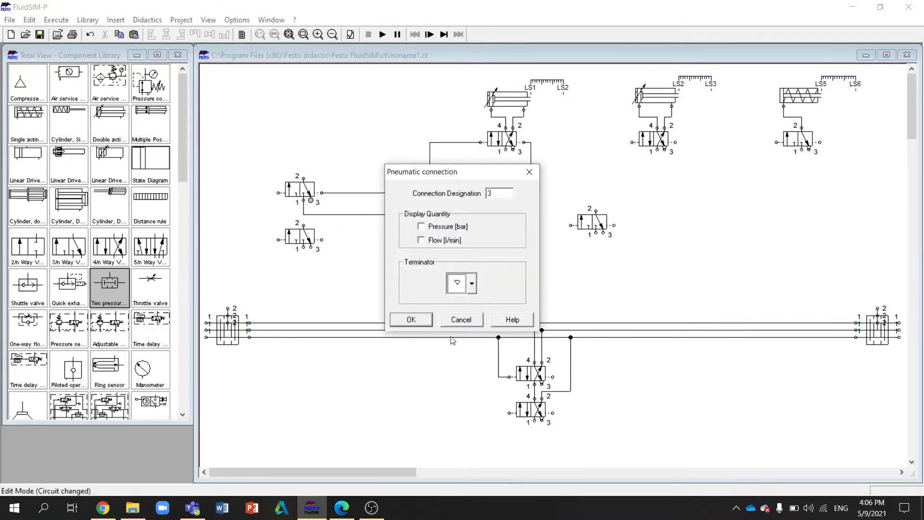
pyautogui.click(411, 320)
pyautogui.doubleClick(313, 246)
pyautogui.click(472, 284)
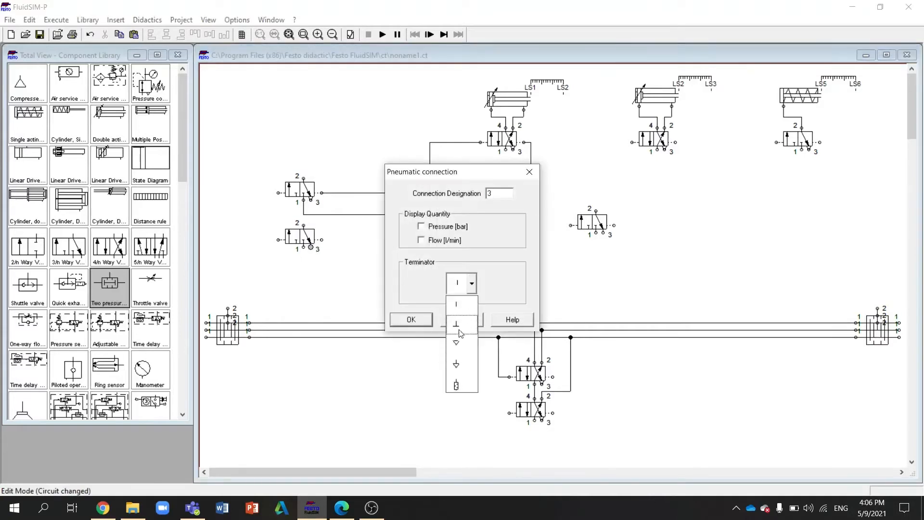
pyautogui.click(461, 318)
pyautogui.click(411, 319)
pyautogui.click(356, 278)
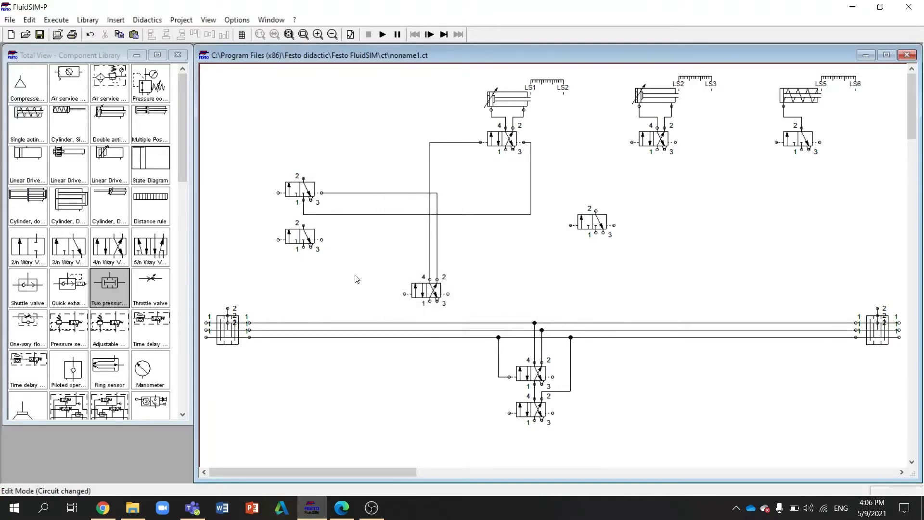
# Step: Pipe the two left 3/n valves to each other and to the centre-left 4/n valve, and connect that valve's left pilot to the second line
pyautogui.moveTo(278, 193)
pyautogui.mouseDown()
pyautogui.moveTo(297, 225)
pyautogui.moveTo(293, 219)
pyautogui.mouseUp()
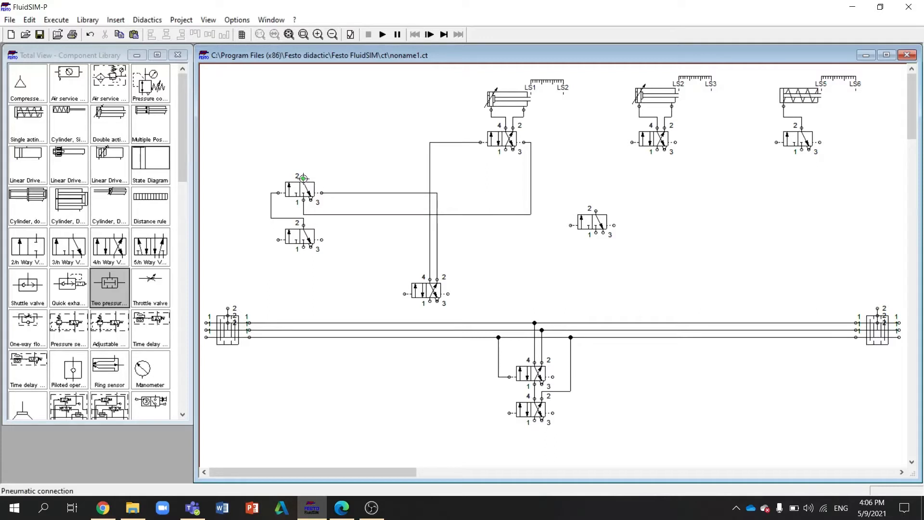
pyautogui.moveTo(303, 178); pyautogui.dragTo(448, 294)
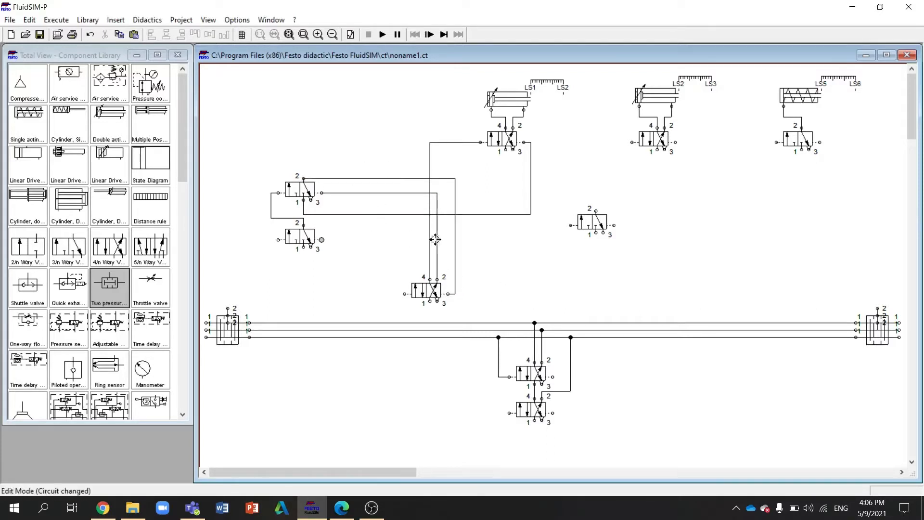
pyautogui.moveTo(322, 240); pyautogui.dragTo(437, 240)
pyautogui.moveTo(404, 294); pyautogui.dragTo(404, 330)
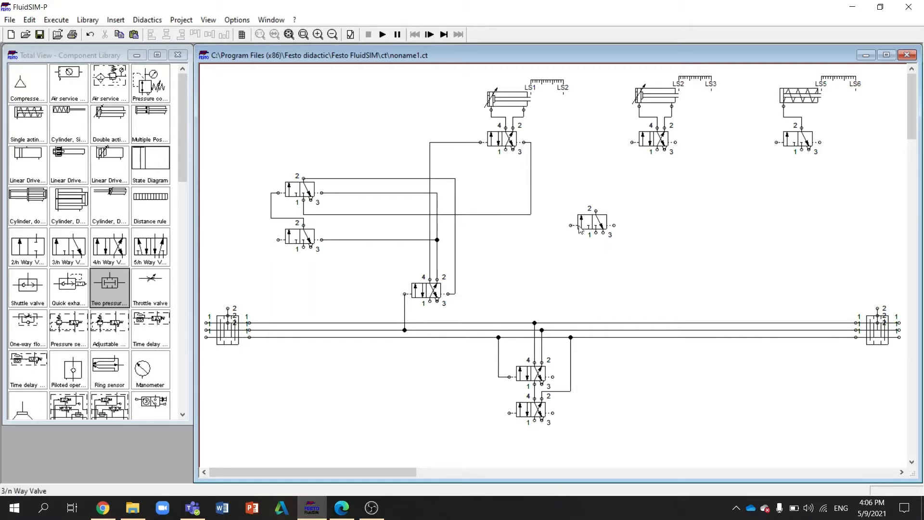
# Step: Connect the second cylinder valve's left pilot to the first line and its right pilot to port 2 of the middle 3/n valve
pyautogui.click(633, 143)
pyautogui.moveTo(629, 323); pyautogui.dragTo(630, 323)
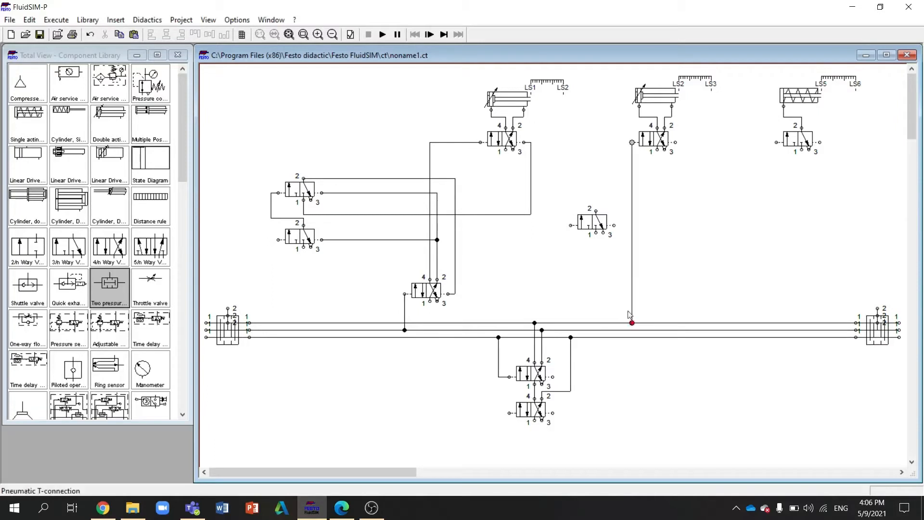
pyautogui.click(677, 141)
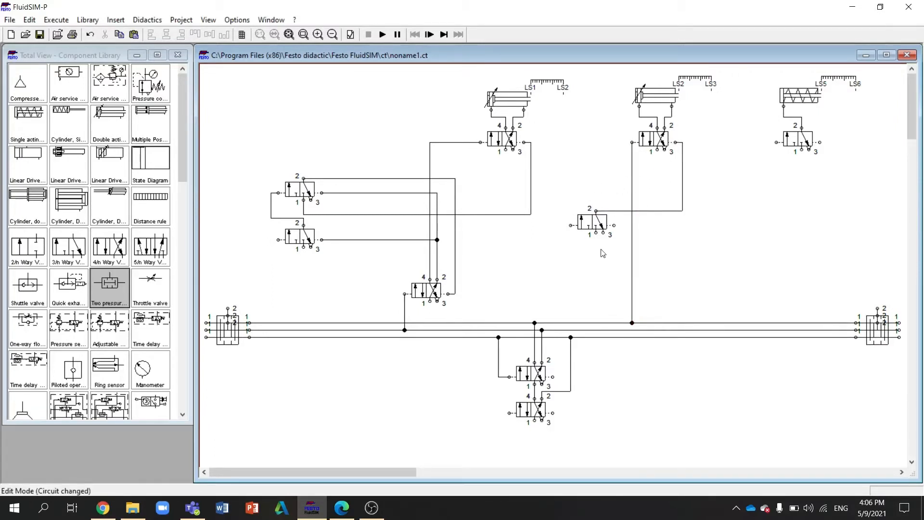
# Step: Connect the middle 3/n valve's right pilot to the first line and its left pilot to the third line
pyautogui.moveTo(614, 225); pyautogui.dragTo(615, 322)
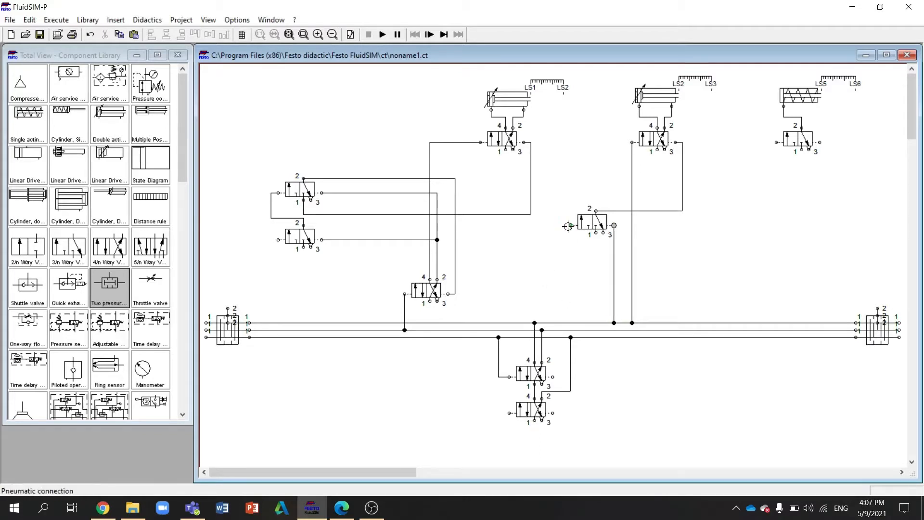
pyautogui.moveTo(570, 224); pyautogui.dragTo(572, 243)
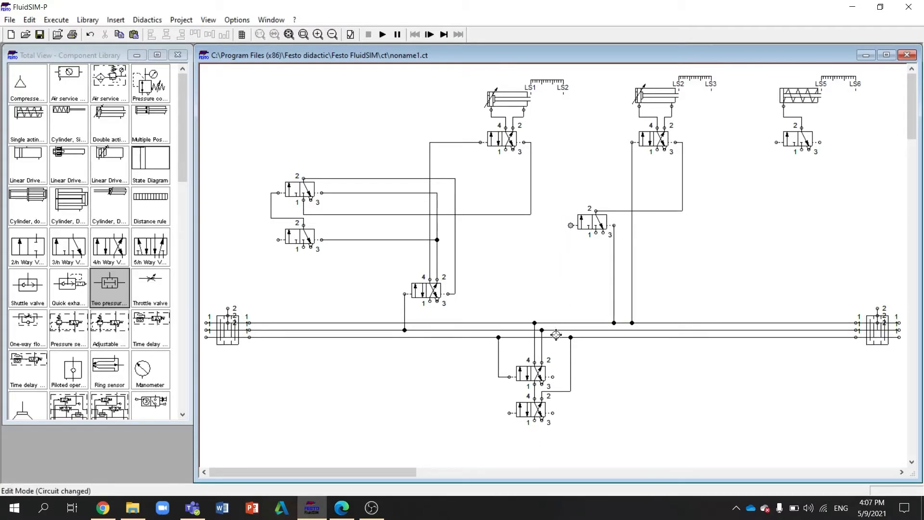
pyautogui.moveTo(558, 338); pyautogui.dragTo(556, 337)
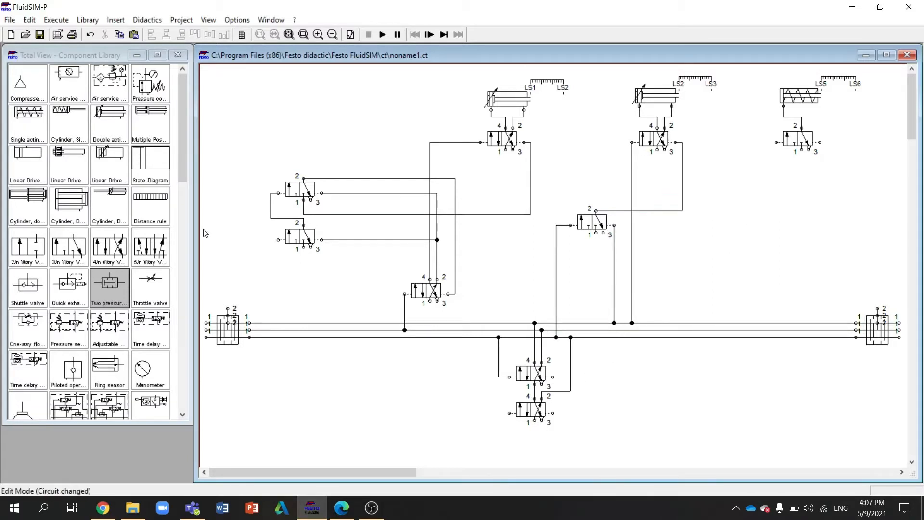
# Step: Place a 3/n way valve below the single-acting cylinder's valve and configure roller actuation on its left side with a spring return
pyautogui.moveTo(69, 248); pyautogui.dragTo(751, 247)
pyautogui.doubleClick(751, 247)
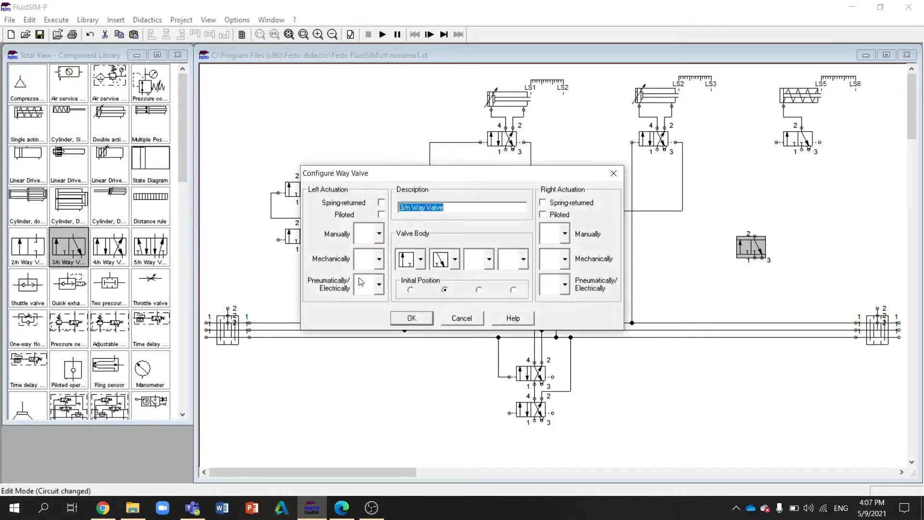
pyautogui.click(371, 259)
pyautogui.click(365, 377)
pyautogui.click(412, 319)
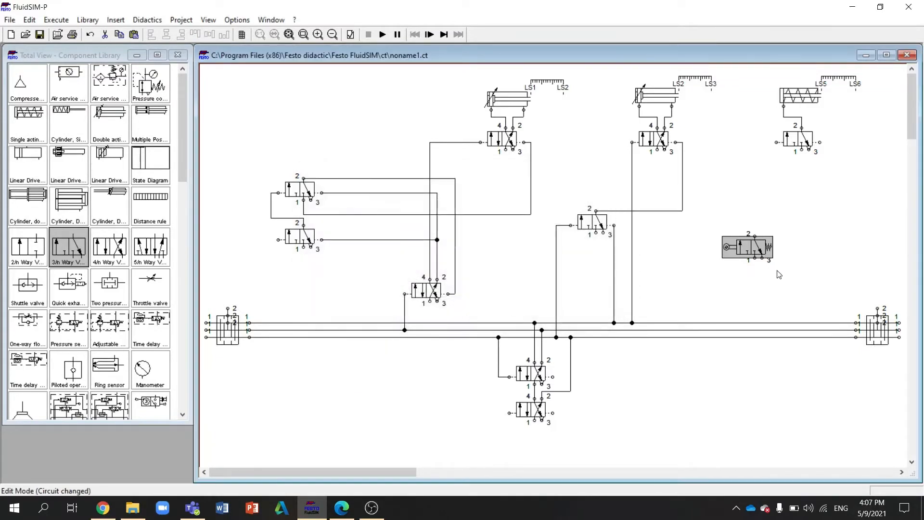
# Step: Add an exhaust terminator to port 3 of the new roller-operated 3/n valve
pyautogui.doubleClick(759, 256)
pyautogui.click(472, 283)
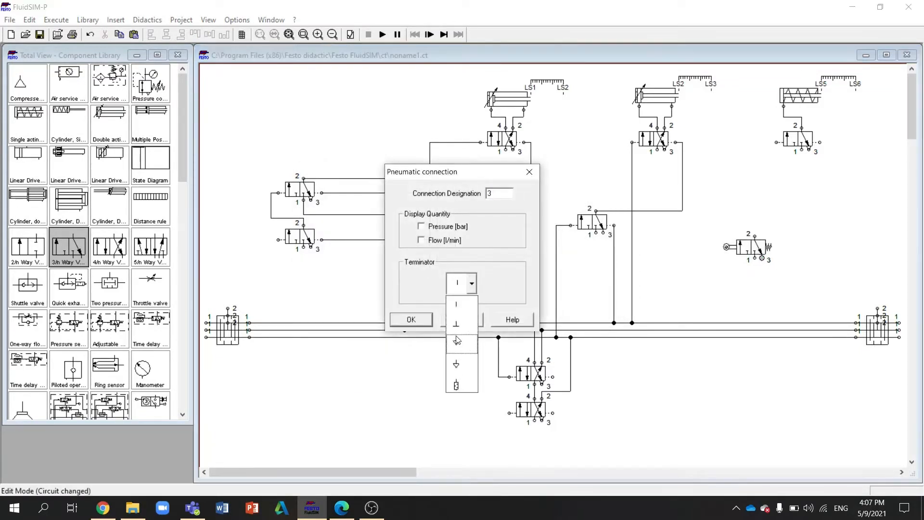
pyautogui.click(457, 354)
pyautogui.click(417, 323)
# Step: Paste five copies of the roller valve and position the original and one copy side by side below the single-acting cylinder's valve
pyautogui.moveTo(756, 246); pyautogui.dragTo(749, 203)
pyautogui.hotkey('ctrl', 'c')
pyautogui.hotkey('ctrl', 'v')
pyautogui.hotkey('ctrl', 'v')
pyautogui.hotkey('ctrl', 'v')
pyautogui.hotkey('ctrl', 'v')
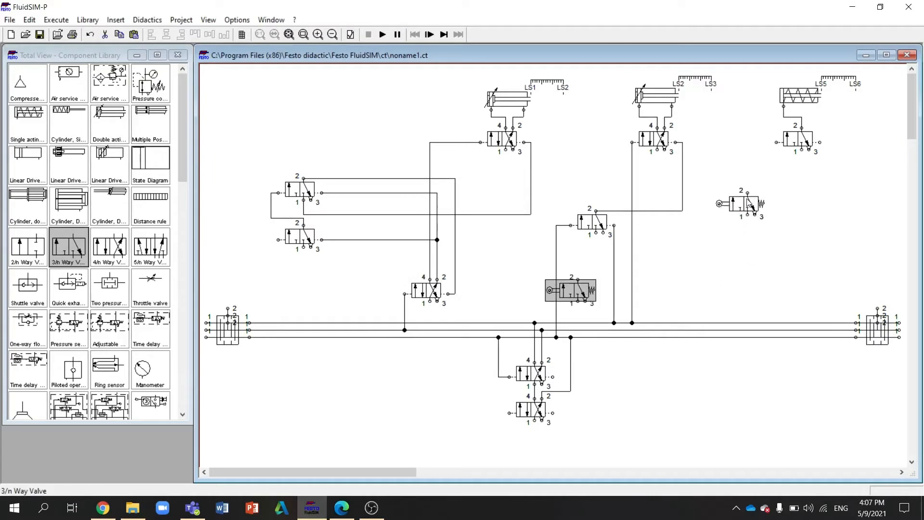
pyautogui.hotkey('ctrl', 'v')
pyautogui.moveTo(600, 310); pyautogui.dragTo(847, 191)
pyautogui.moveTo(744, 204); pyautogui.dragTo(749, 201)
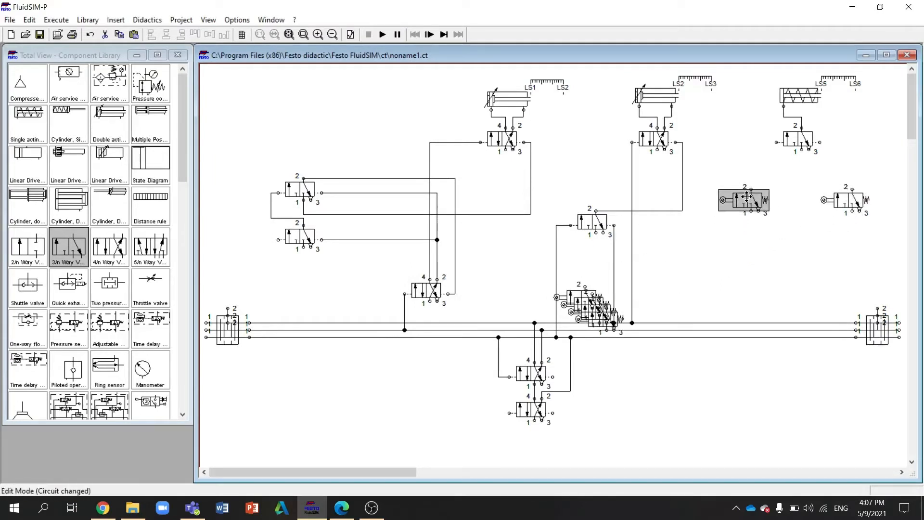
# Step: Move two of the stacked roller valve copies below the lower 4/n valve, one on each side of it
pyautogui.click(720, 234)
pyautogui.scroll(-5, 720, 235)
pyautogui.moveTo(572, 152); pyautogui.dragTo(474, 307)
pyautogui.moveTo(580, 175); pyautogui.dragTo(574, 308)
pyautogui.click(534, 320)
pyautogui.moveTo(493, 311); pyautogui.dragTo(486, 314)
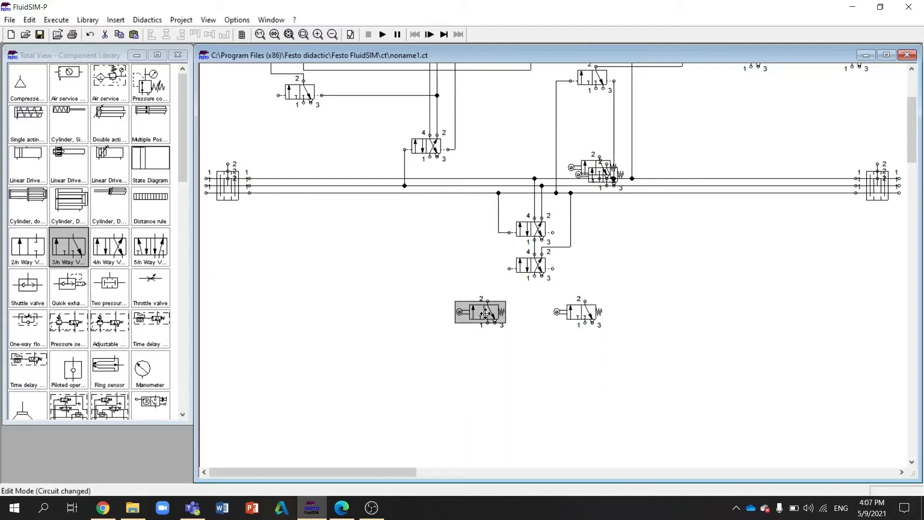
pyautogui.click(500, 289)
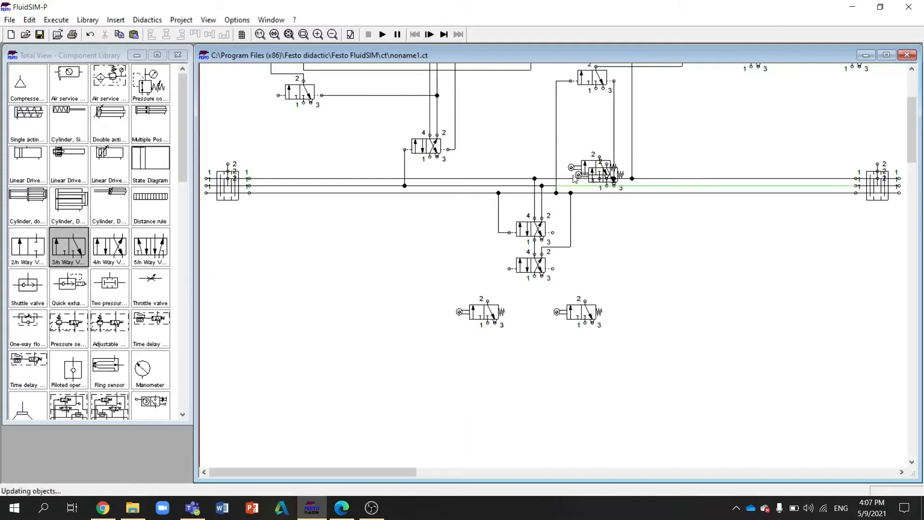
# Step: Move the two remaining roller valve copies to the left of the other two and align all four in one row
pyautogui.moveTo(587, 165); pyautogui.dragTo(246, 309)
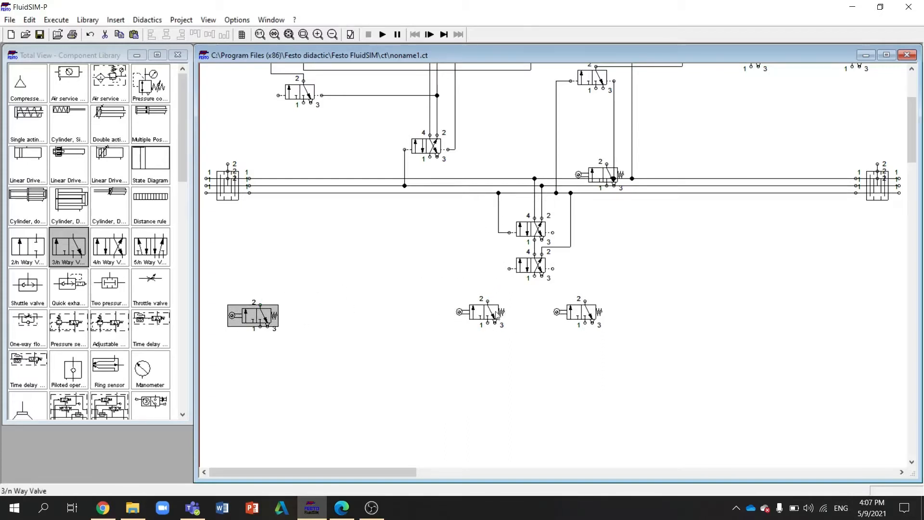
pyautogui.moveTo(493, 314); pyautogui.dragTo(492, 329)
pyautogui.moveTo(593, 314); pyautogui.dragTo(593, 329)
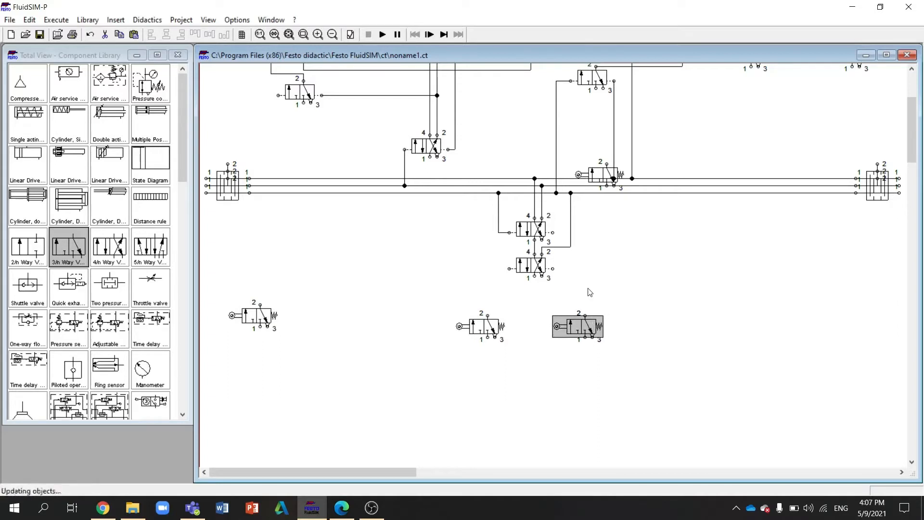
pyautogui.click(599, 175)
pyautogui.moveTo(598, 175); pyautogui.dragTo(364, 315)
pyautogui.moveTo(362, 322); pyautogui.dragTo(355, 326)
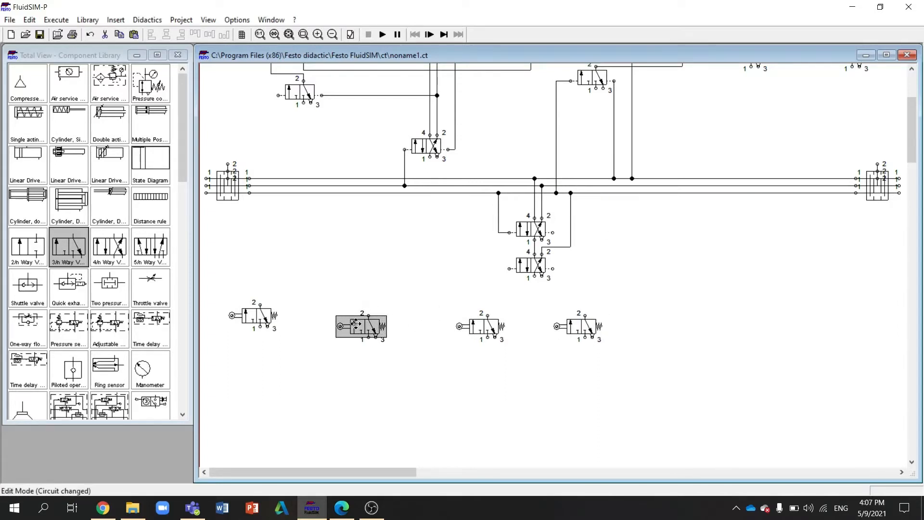
pyautogui.moveTo(256, 318); pyautogui.dragTo(255, 329)
pyautogui.click(317, 331)
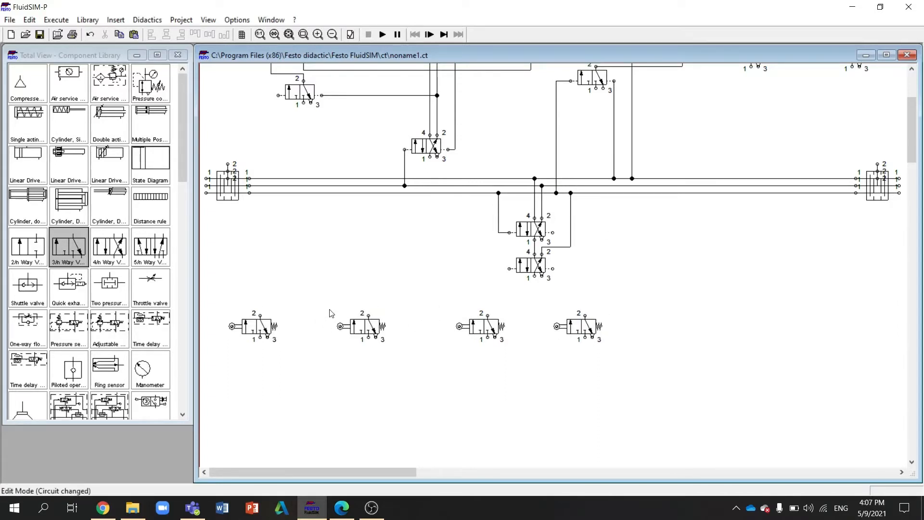
# Step: Place another 3/n way valve below the row of roller valves with a manual pushbutton on the left and a spring return on the right
pyautogui.moveTo(77, 251); pyautogui.dragTo(511, 377)
pyautogui.doubleClick(509, 372)
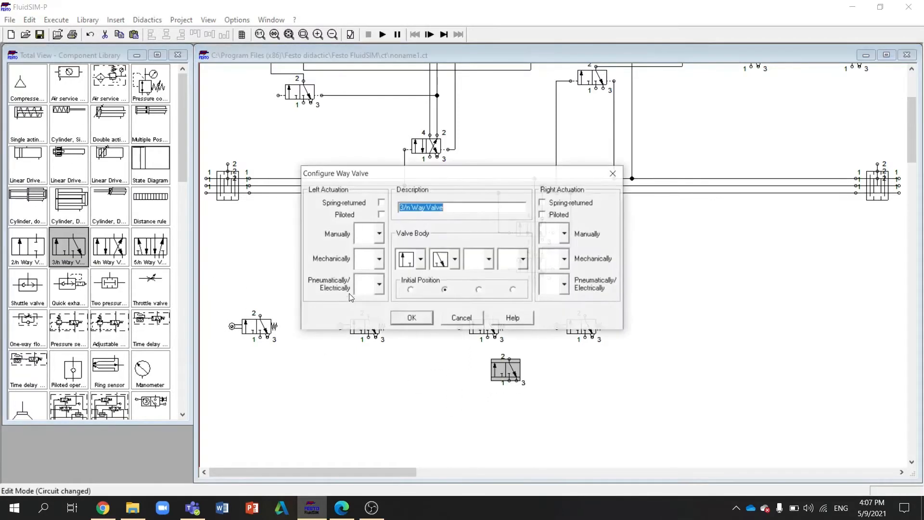
pyautogui.click(380, 234)
pyautogui.click(365, 313)
pyautogui.click(573, 205)
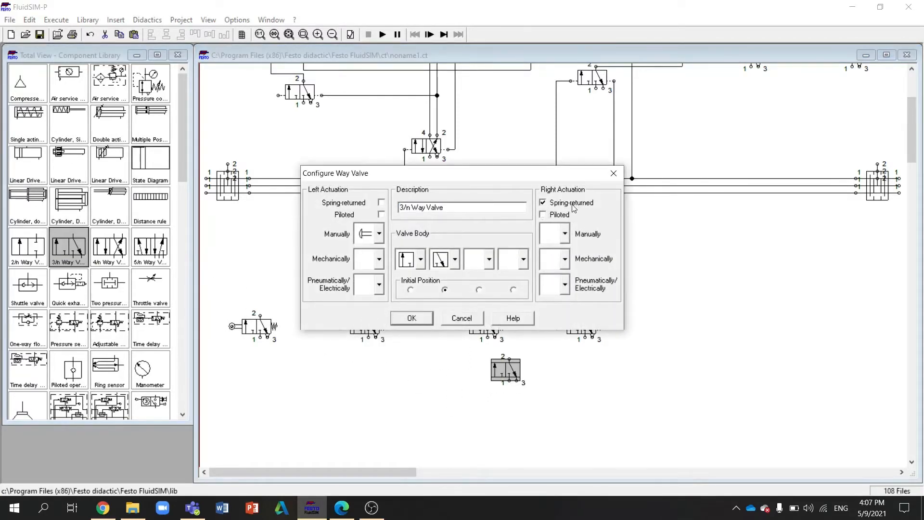
pyautogui.click(411, 318)
# Step: Add an exhaust terminator to the pushbutton valve's port 3 and connect the valve beneath port 1 of the third roller valve in the row
pyautogui.doubleClick(516, 381)
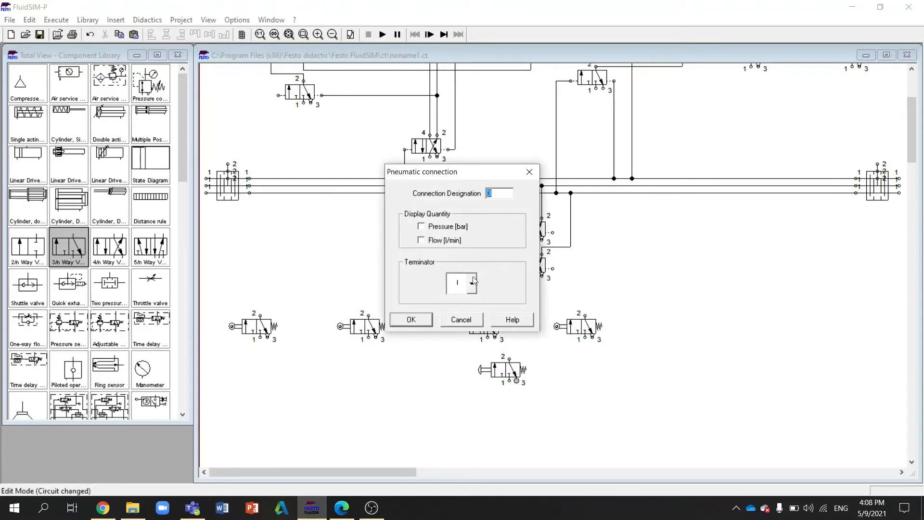
pyautogui.click(472, 283)
pyautogui.click(475, 346)
pyautogui.click(411, 319)
pyautogui.moveTo(499, 369); pyautogui.dragTo(476, 362)
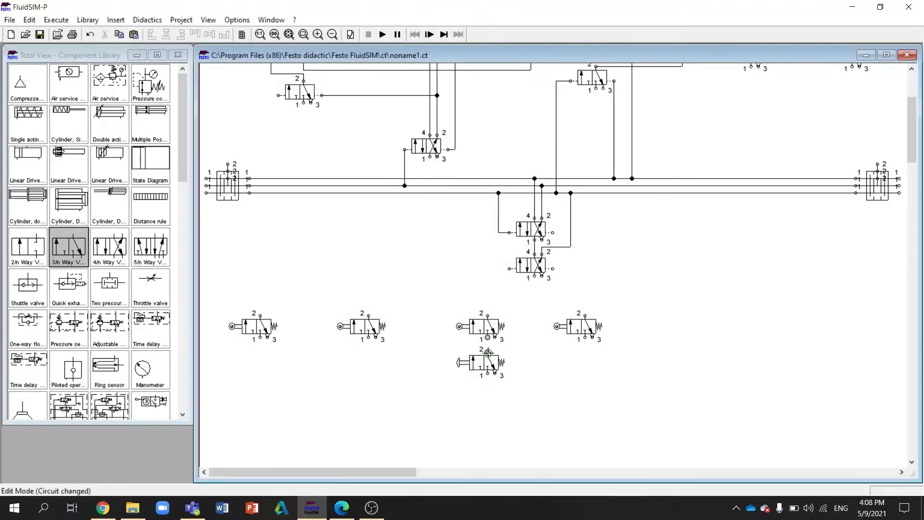
# Step: Label the mechanical connections of the four roller valves in the lower row LS2, LS1, LS5 and LS6, from left to right
pyautogui.doubleClick(232, 327)
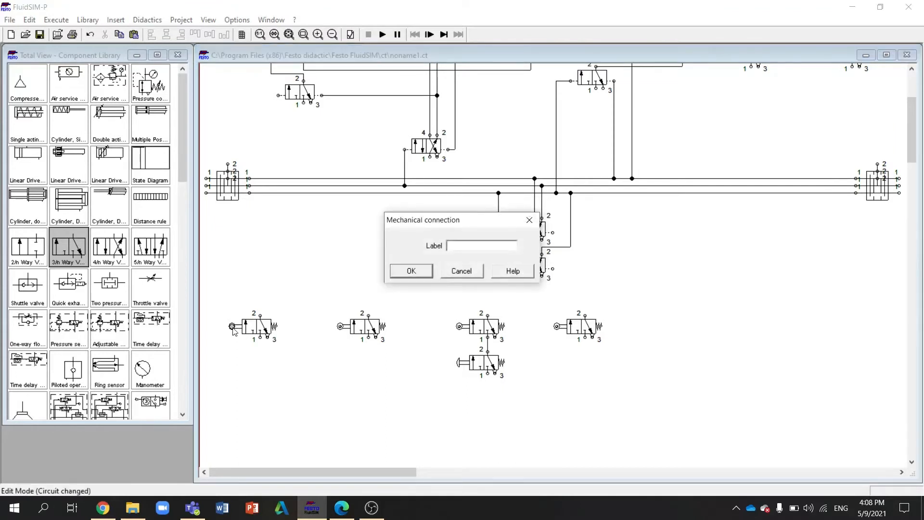
pyautogui.press('Return')
pyautogui.doubleClick(340, 327)
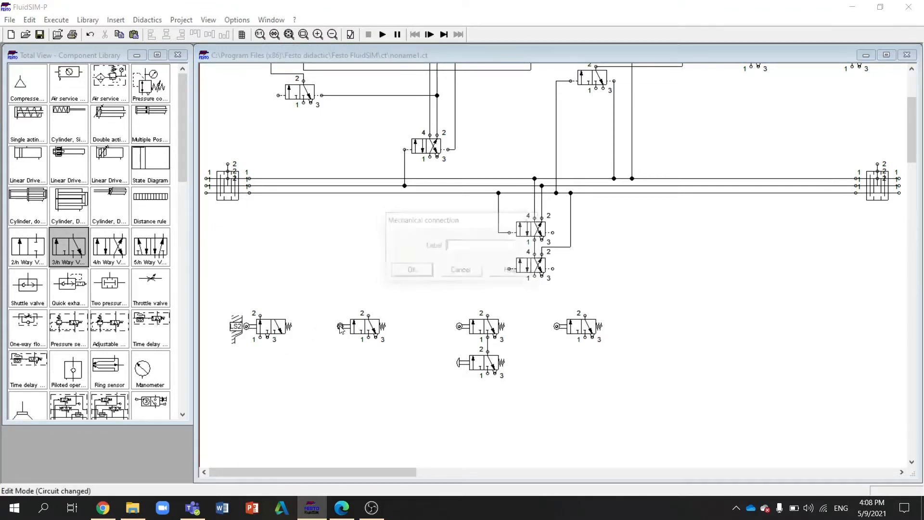
pyautogui.write('LS1')
pyautogui.press('Return')
pyautogui.doubleClick(459, 327)
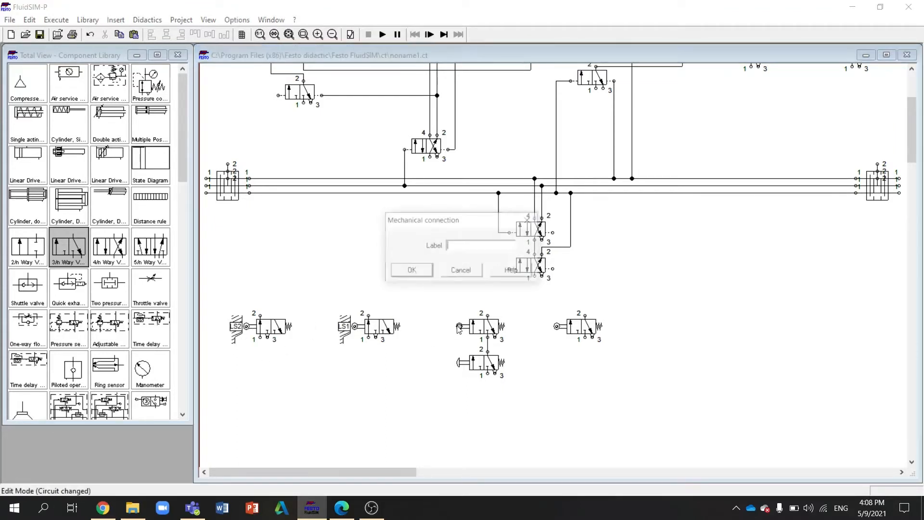
pyautogui.write('LS5')
pyautogui.press('Return')
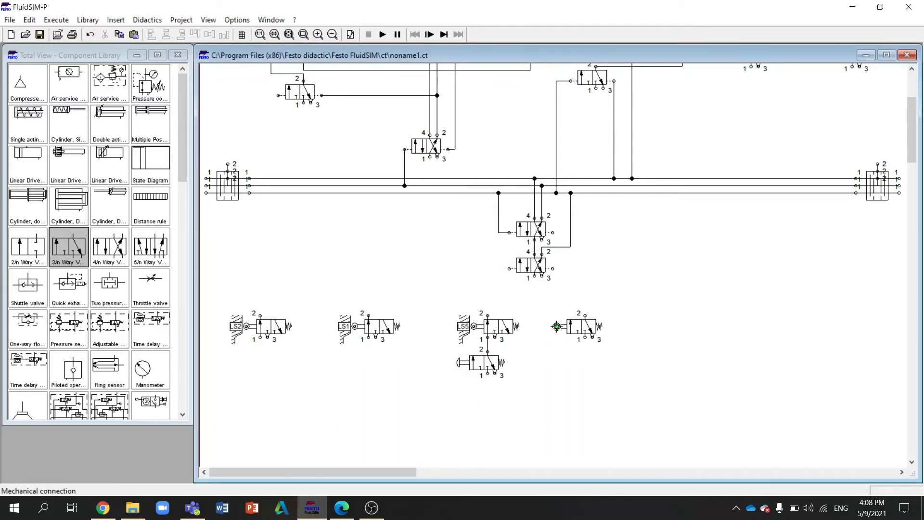
pyautogui.doubleClick(557, 327)
pyautogui.write('LS6')
pyautogui.press('Return')
# Step: Label the two roller valves below the single-acting cylinder's valve LS4 on the left and LS3 on the right
pyautogui.scroll(3, 692, 307)
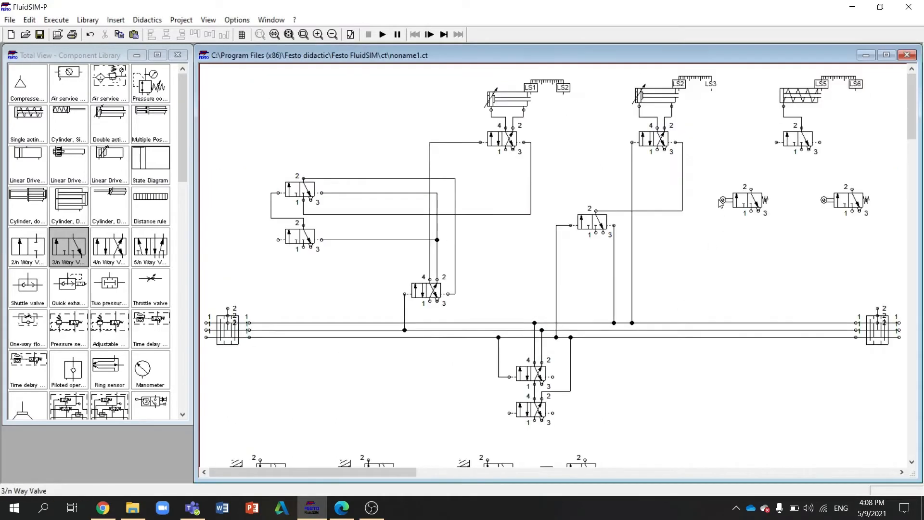
pyautogui.doubleClick(723, 198)
pyautogui.write('LS4')
pyautogui.press('Return')
pyautogui.doubleClick(825, 201)
pyautogui.write('LS3')
pyautogui.press('Return')
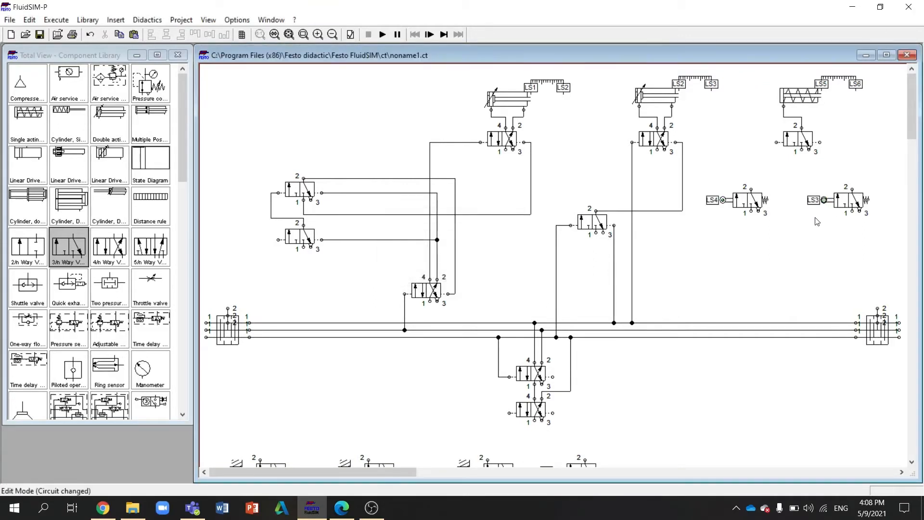
# Step: Relabel the second cylinder's distance rule positions as LS3 at 0 mm and LS4 at 100 mm
pyautogui.doubleClick(695, 78)
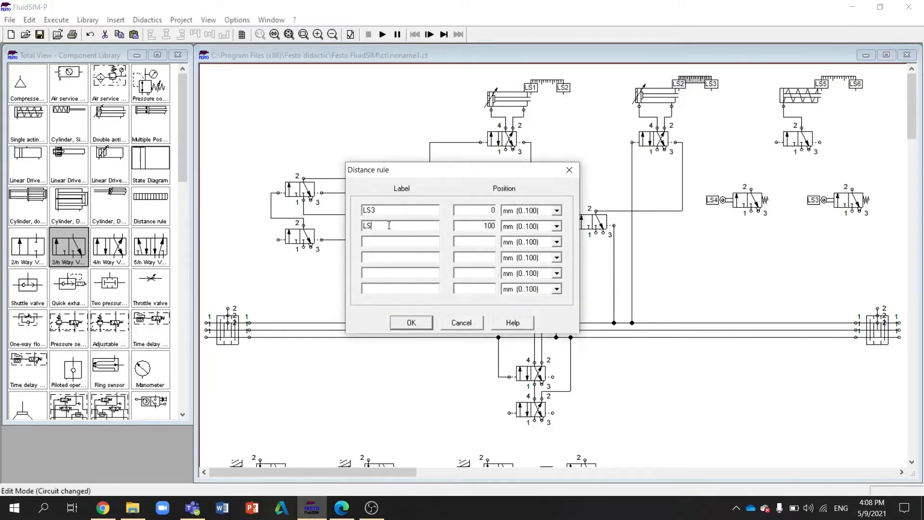
pyautogui.click(410, 323)
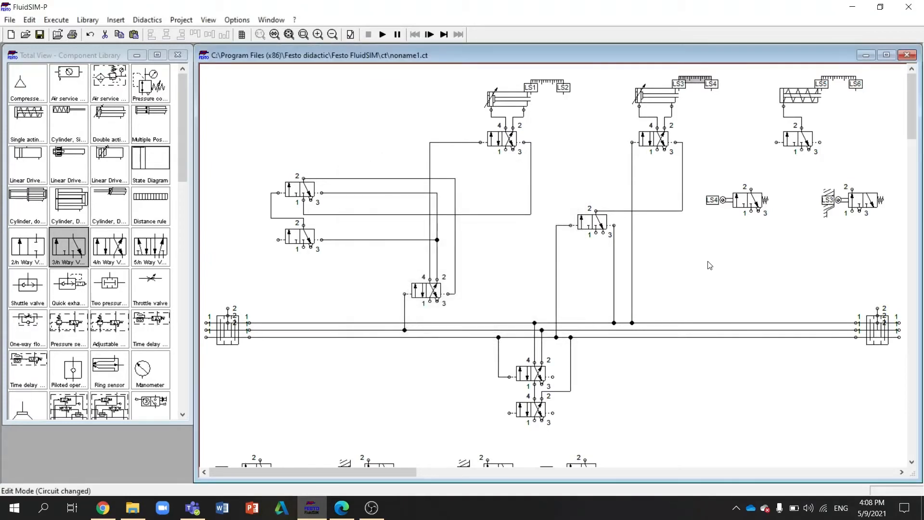
# Step: Pipe the single-acting cylinder valve's left and right pilots to port 2 of LS4 and LS3, and connect LS3's port 1 to the third line
pyautogui.click(777, 160)
pyautogui.moveTo(753, 188); pyautogui.dragTo(838, 337)
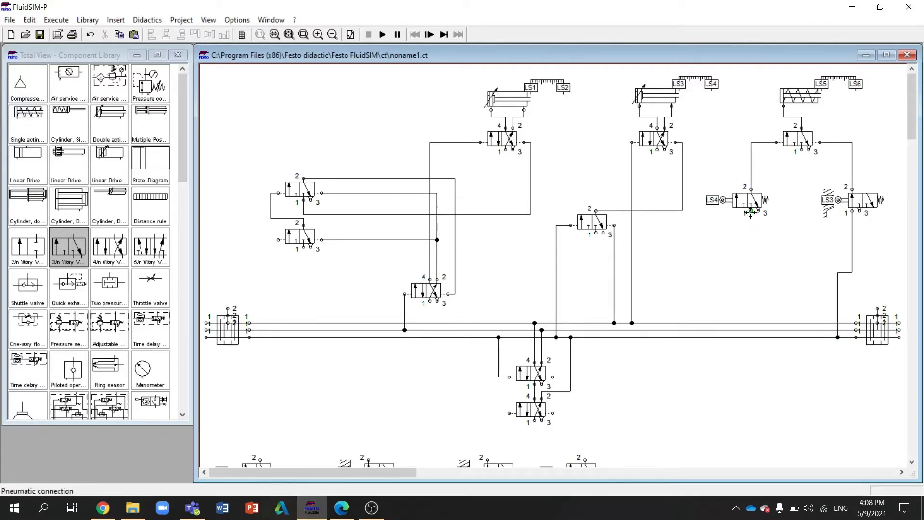
# Step: Connect LS4's port 1 to the first group line and shift the LS1 roller valve slightly toward LS2
pyautogui.moveTo(751, 212); pyautogui.dragTo(751, 323)
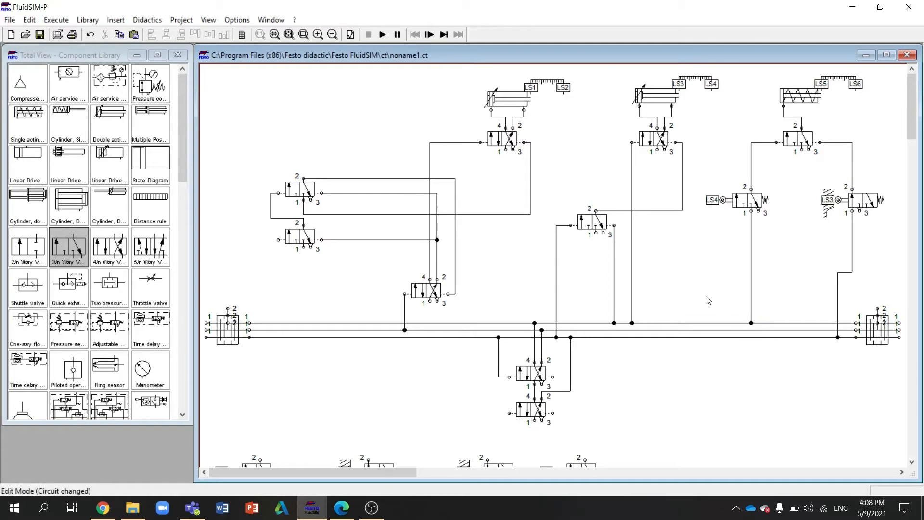
pyautogui.scroll(-4, 702, 287)
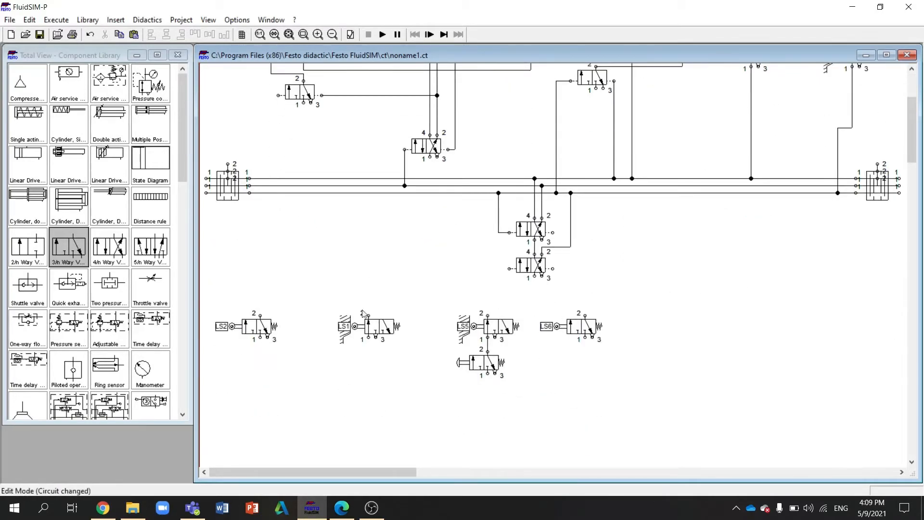
pyautogui.moveTo(362, 312); pyautogui.dragTo(340, 312)
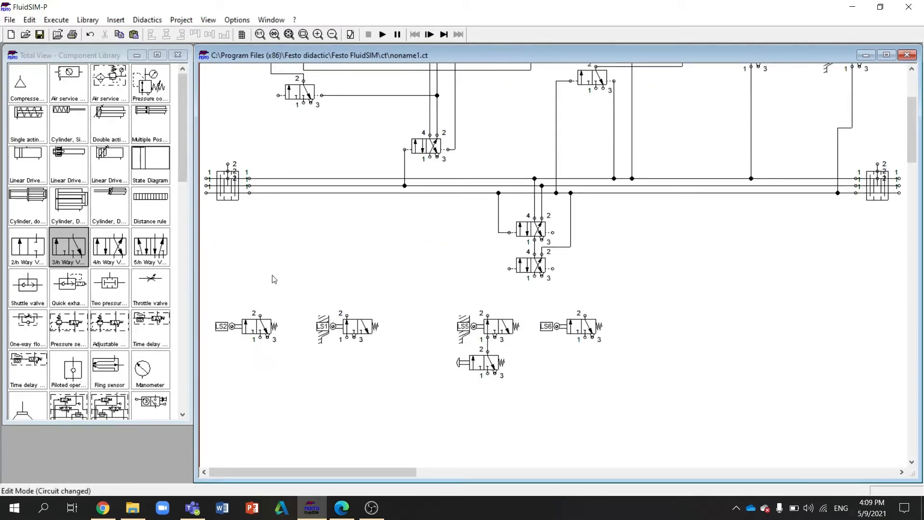
# Step: Connect LS2's port 2 to the upper 3/n-way valve's port 1 line and the lower one's left pilot, with the junction below the group lines
pyautogui.scroll(1, 304, 275)
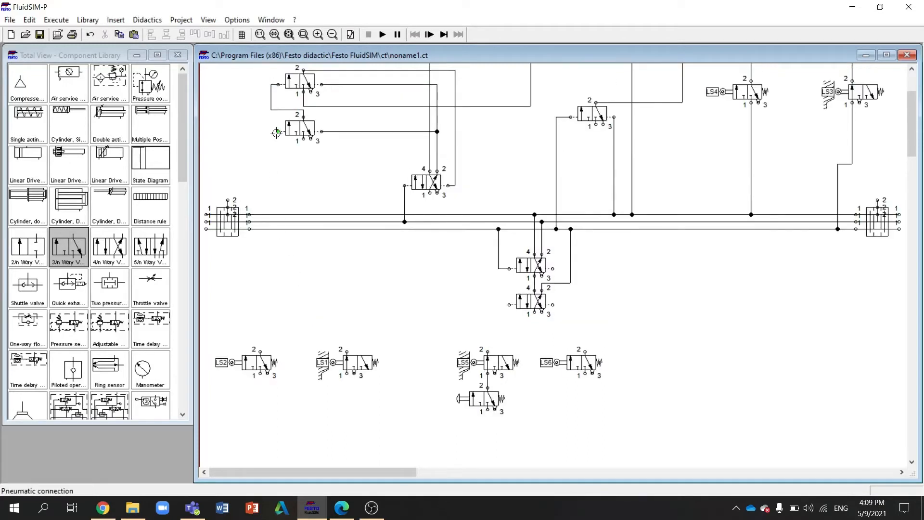
pyautogui.moveTo(260, 352); pyautogui.dragTo(288, 299)
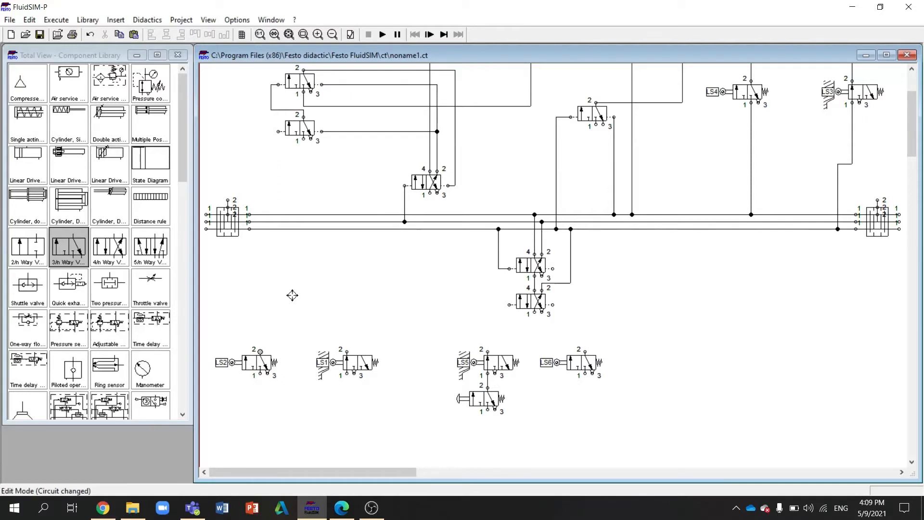
pyautogui.moveTo(349, 119); pyautogui.dragTo(350, 106)
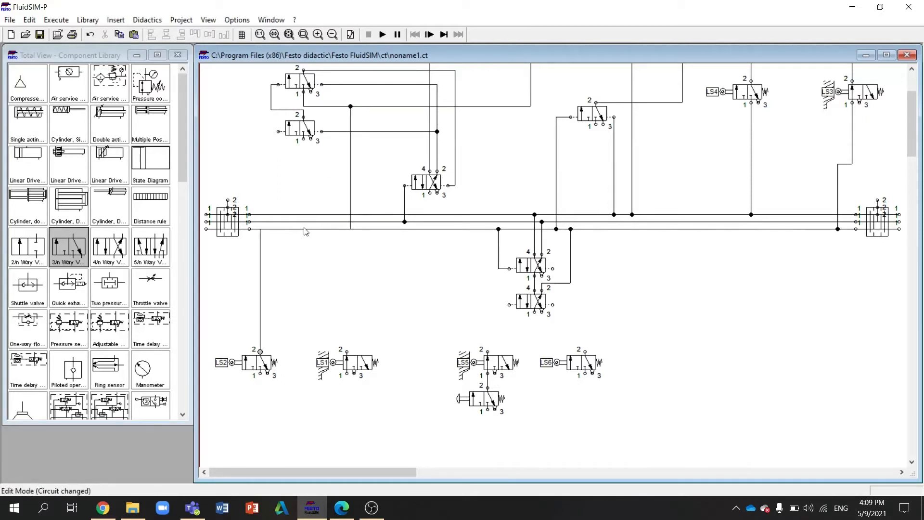
pyautogui.moveTo(301, 227)
pyautogui.mouseDown()
pyautogui.moveTo(301, 243)
pyautogui.moveTo(306, 227)
pyautogui.mouseUp()
pyautogui.click(299, 235)
pyautogui.moveTo(278, 131); pyautogui.dragTo(261, 259)
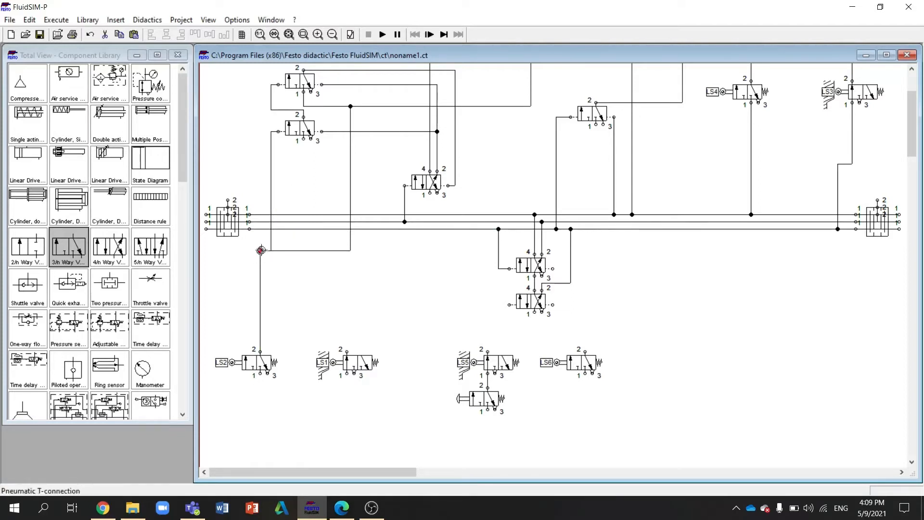
pyautogui.moveTo(271, 244); pyautogui.dragTo(259, 243)
pyautogui.click(273, 246)
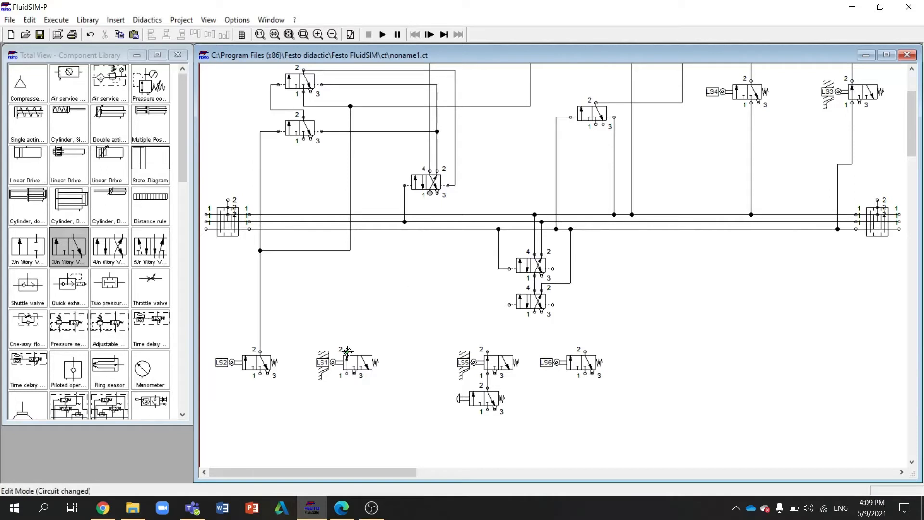
# Step: Connect LS1's port 2 to port 1 of the 4/n-way valve above the group lines and port 1 of the lower 3/n-way valve
pyautogui.moveTo(430, 193); pyautogui.dragTo(347, 351)
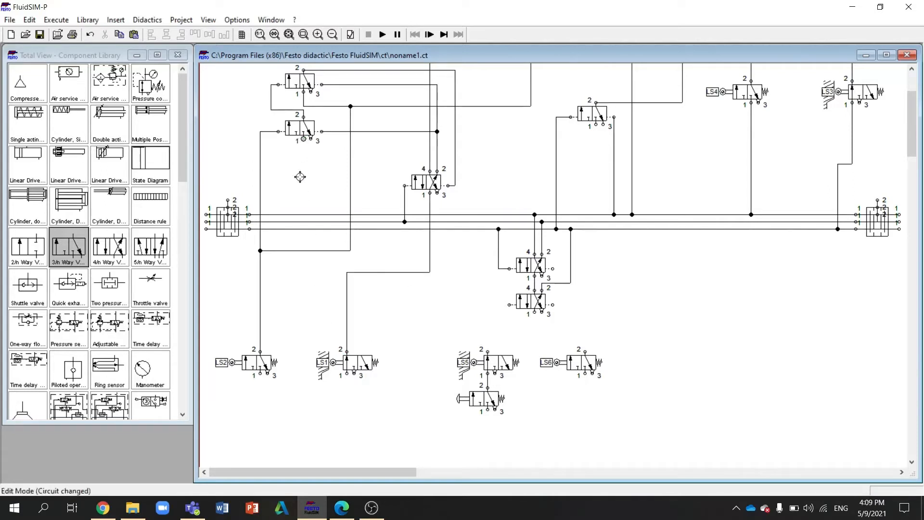
pyautogui.moveTo(303, 140); pyautogui.dragTo(348, 300)
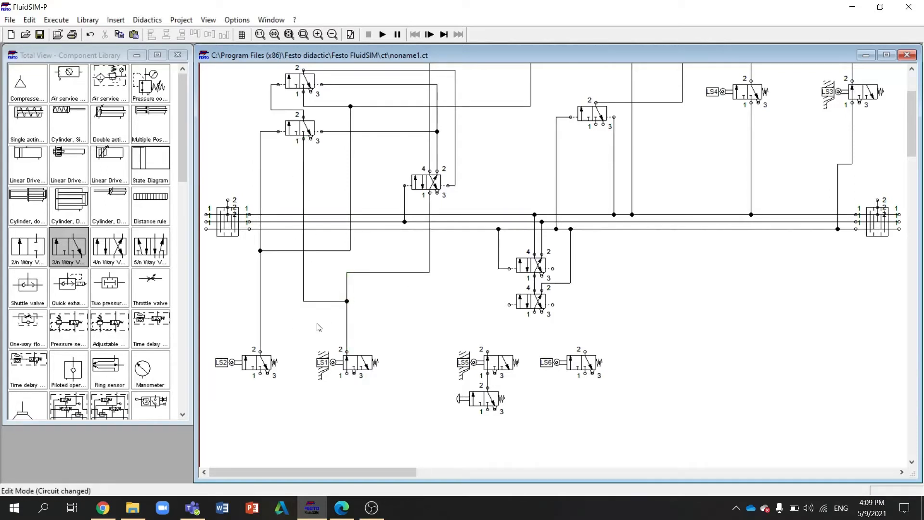
# Step: Place a two pressure valve above the LS1 roller valve and rotate it so port 2 faces right
pyautogui.moveTo(109, 284); pyautogui.dragTo(376, 320)
pyautogui.rightClick(387, 318)
pyautogui.moveTo(476, 240)
pyautogui.click(539, 247)
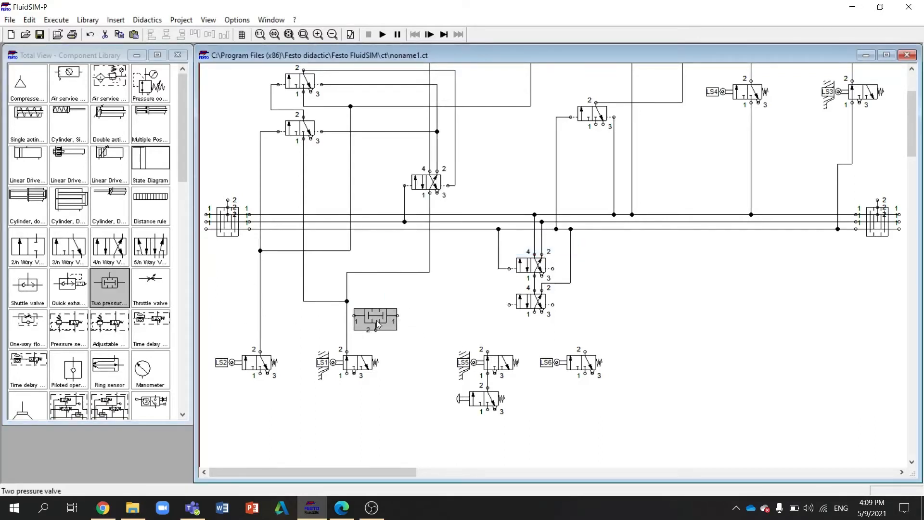
pyautogui.rightClick(375, 317)
pyautogui.click(526, 234)
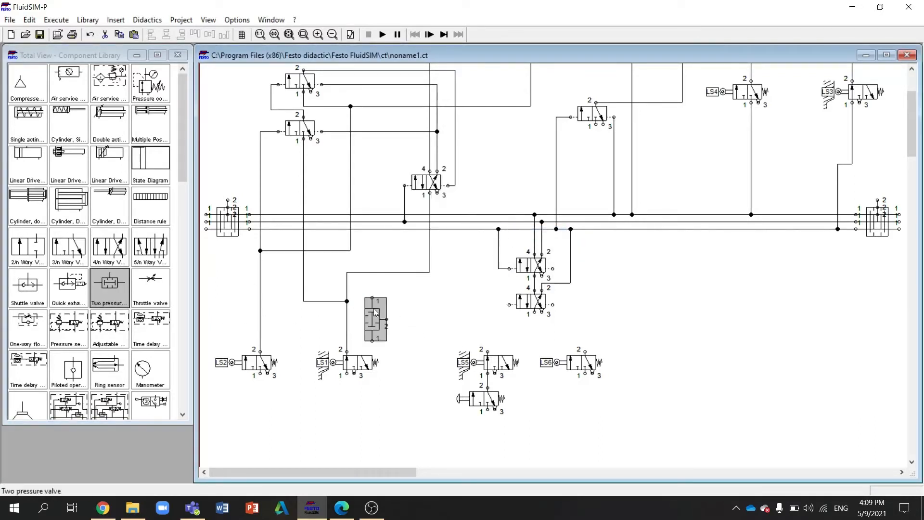
# Step: Duplicate the two pressure valve, stagger the pair diagonally, and connect the lower one's port 2 to the upper one's lower input
pyautogui.hotkey('ctrl', 'c')
pyautogui.hotkey('ctrl', 'v')
pyautogui.moveTo(565, 287); pyautogui.dragTo(452, 275)
pyautogui.moveTo(373, 322); pyautogui.dragTo(455, 301)
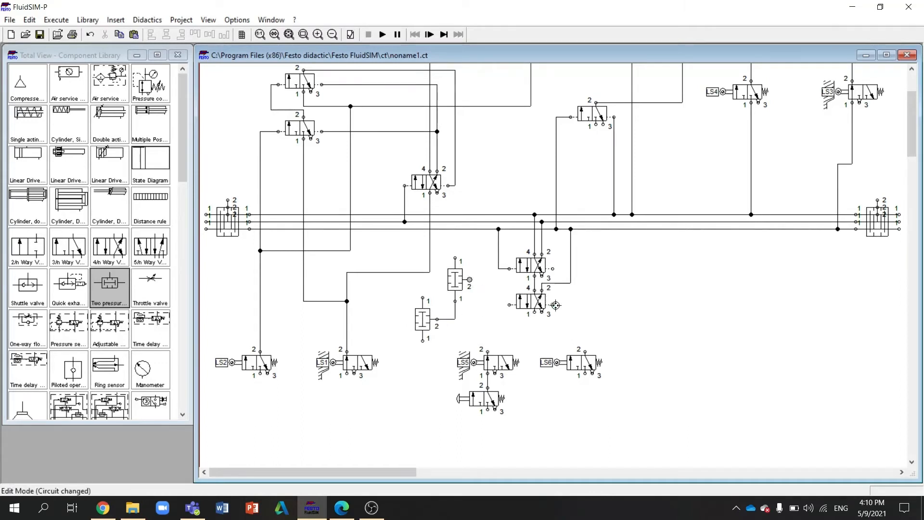
# Step: Connect the upper two pressure valve's port 2 to the lower group valve's right pilot, spacing the valve and line clear of neighbouring lines
pyautogui.moveTo(555, 305); pyautogui.dragTo(556, 279)
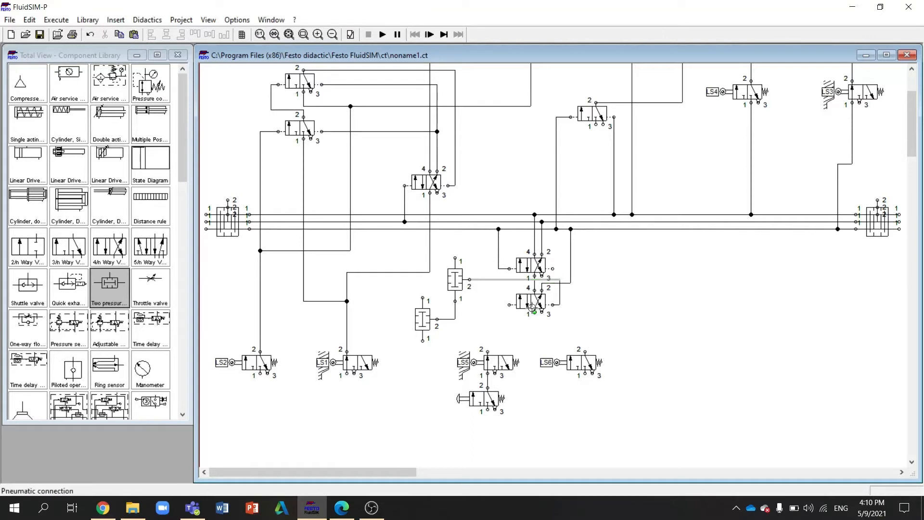
pyautogui.click(527, 316)
pyautogui.moveTo(527, 316); pyautogui.dragTo(527, 312)
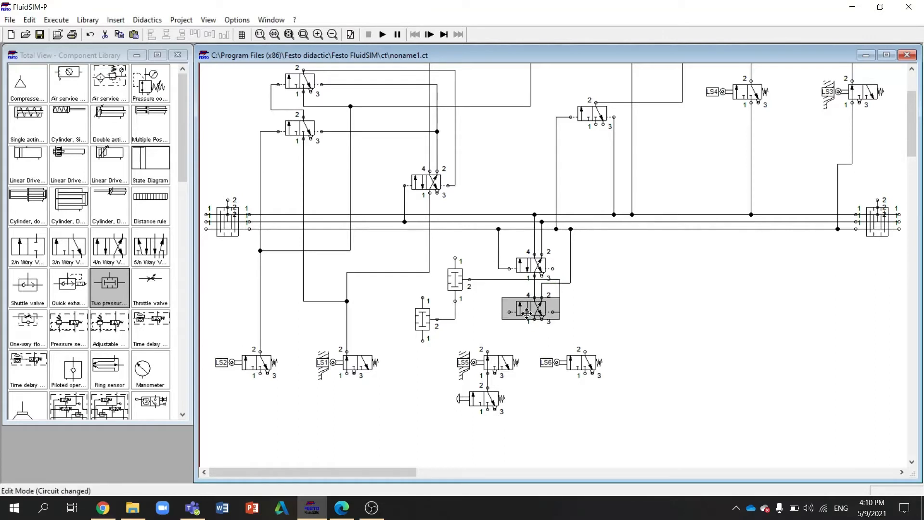
pyautogui.click(543, 278)
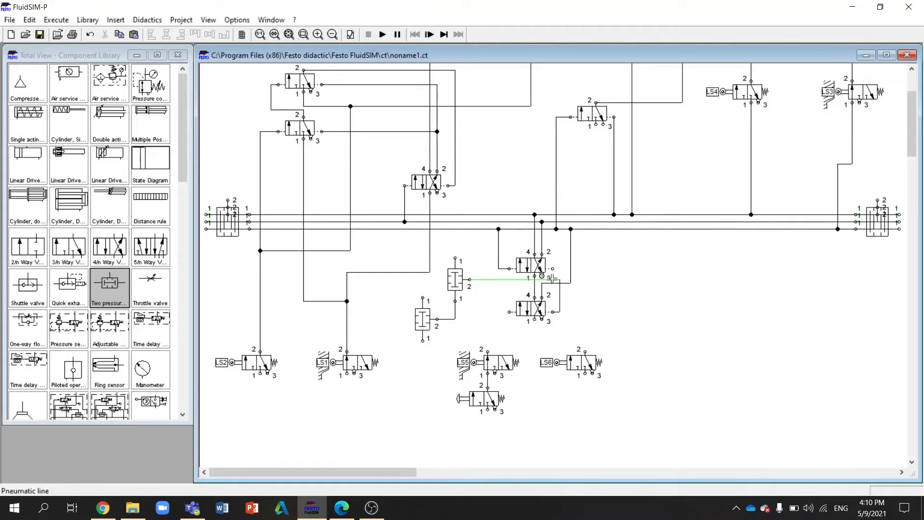
pyautogui.moveTo(553, 280); pyautogui.dragTo(553, 287)
pyautogui.click(552, 288)
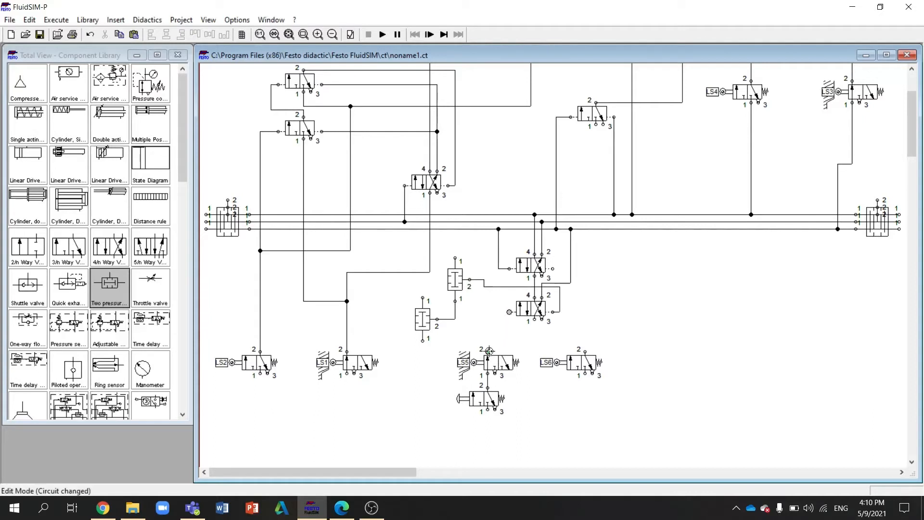
# Step: Connect LS5's port 2 to the lower group valve's left pilot and LS6's port 2 to the upper group valve's right pilot
pyautogui.moveTo(489, 351); pyautogui.dragTo(509, 312)
pyautogui.moveTo(552, 268); pyautogui.dragTo(585, 352)
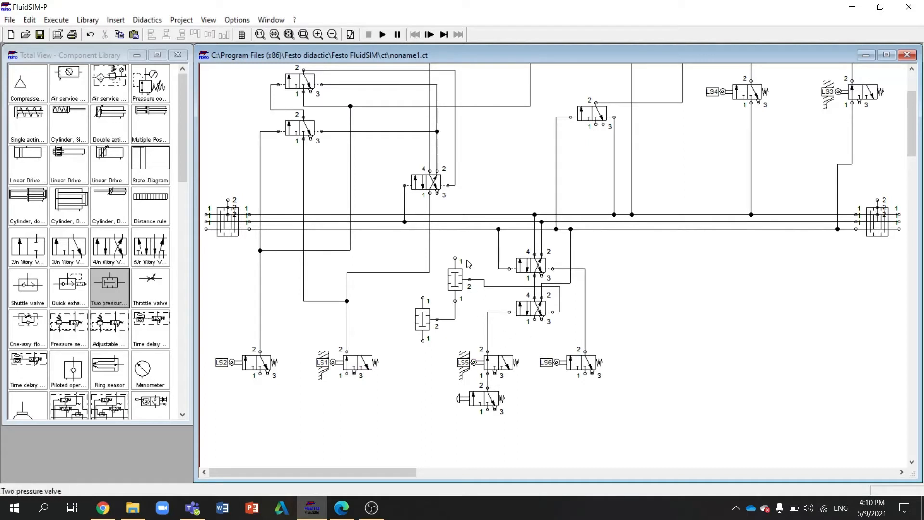
# Step: Pipe the two pressure valves' remaining inputs to the upper 4/n-way valve's port 2 line, the second group line and LS1's port 2 line
pyautogui.moveTo(455, 258); pyautogui.dragTo(437, 121)
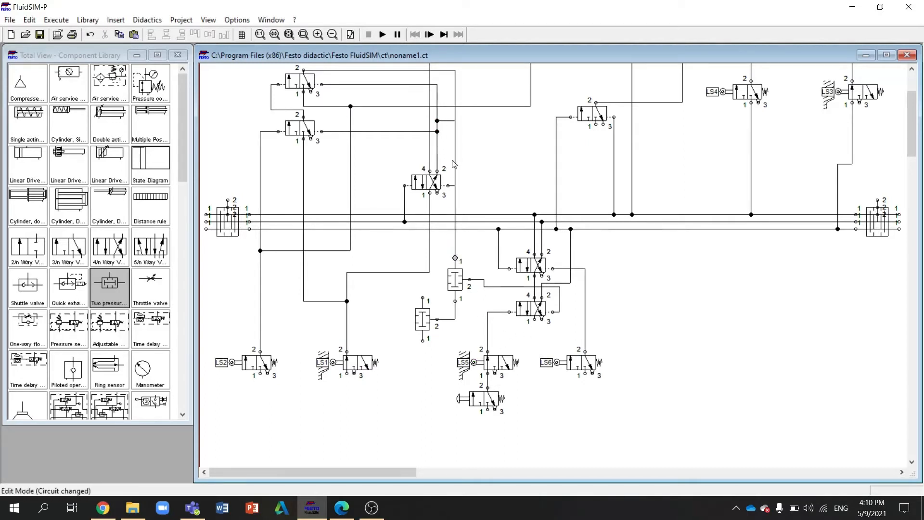
pyautogui.moveTo(457, 212); pyautogui.dragTo(470, 207)
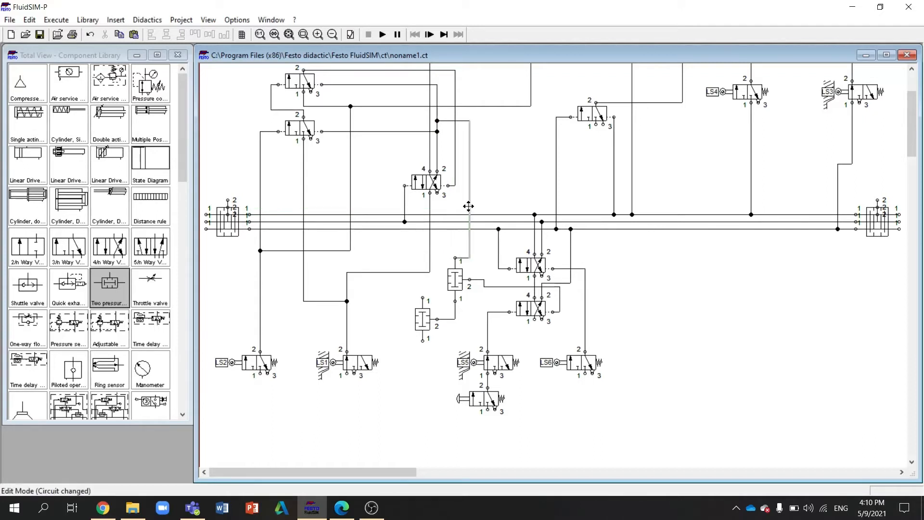
pyautogui.click(465, 262)
pyautogui.moveTo(468, 258); pyautogui.dragTo(469, 248)
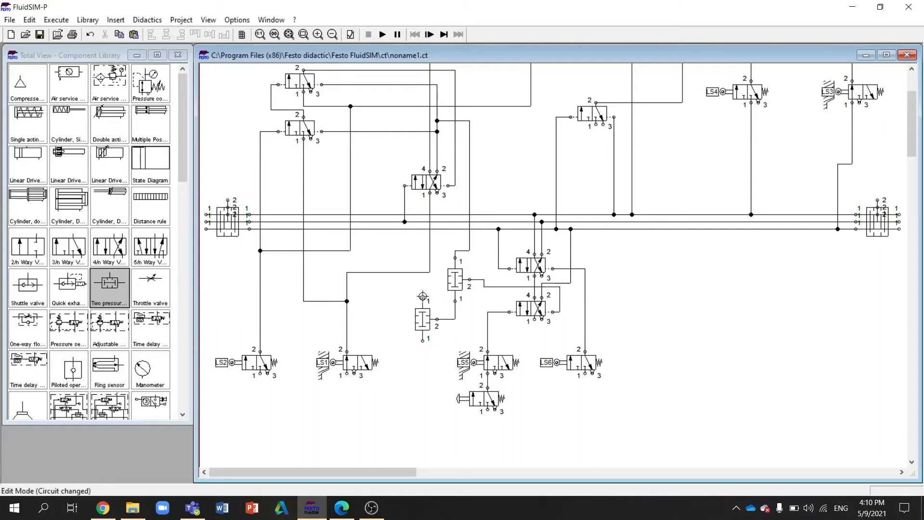
pyautogui.moveTo(423, 297); pyautogui.dragTo(423, 222)
pyautogui.moveTo(423, 341); pyautogui.dragTo(347, 341)
# Step: Add a compressed air supply and an air service unit below LS2 and connect the two
pyautogui.scroll(3, 441, 332)
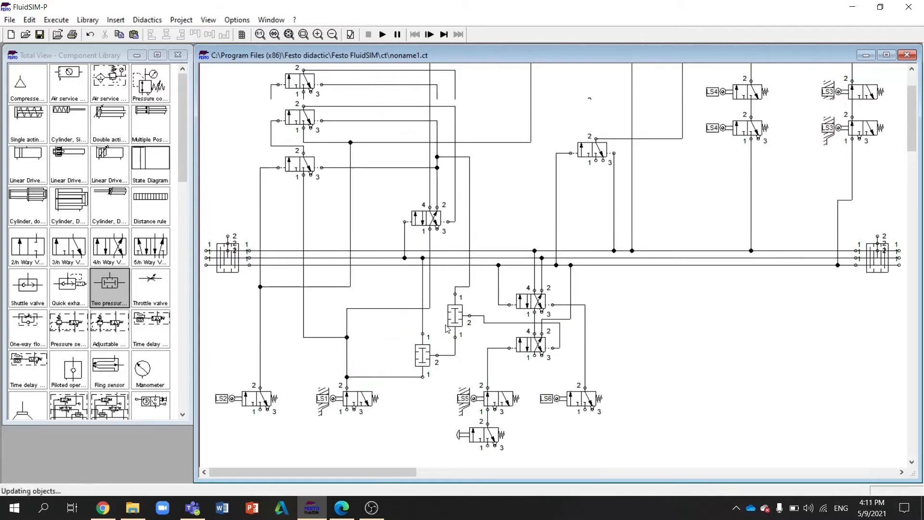
pyautogui.scroll(-5, 448, 324)
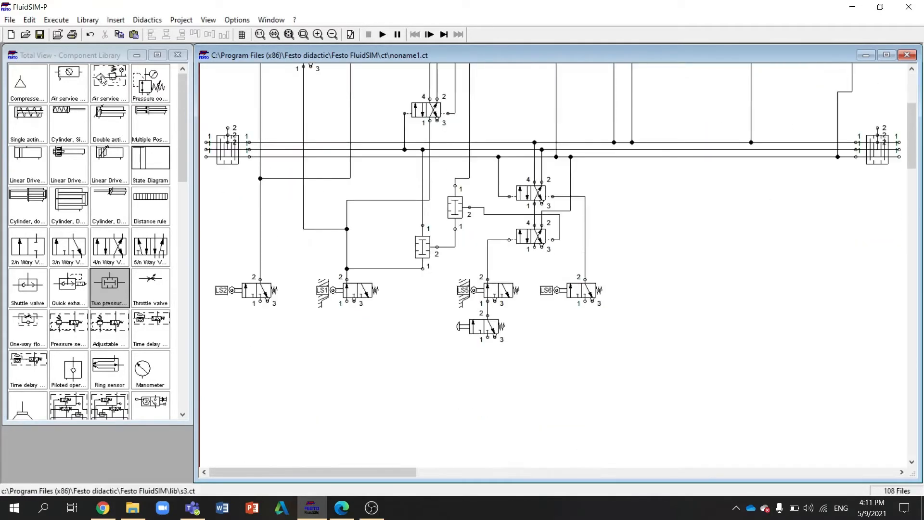
pyautogui.moveTo(69, 80); pyautogui.dragTo(242, 381)
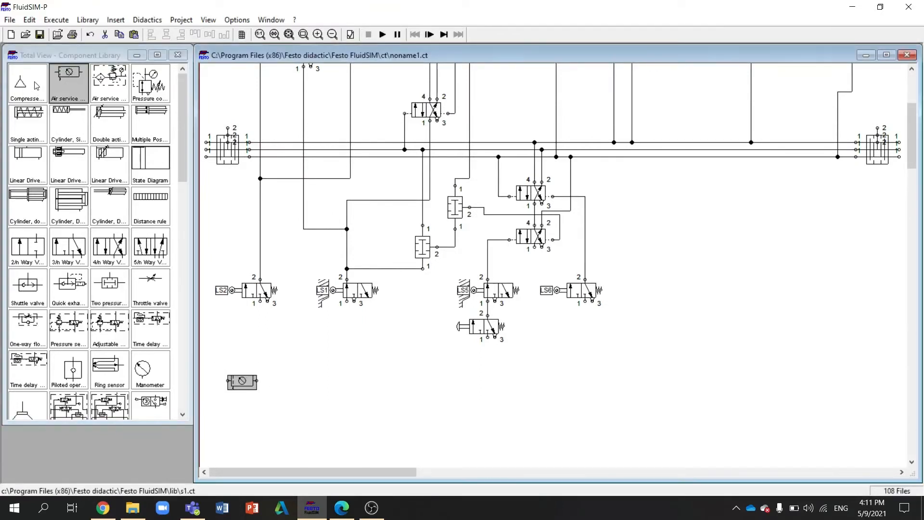
pyautogui.moveTo(36, 86); pyautogui.dragTo(210, 402)
pyautogui.moveTo(237, 381); pyautogui.dragTo(220, 391)
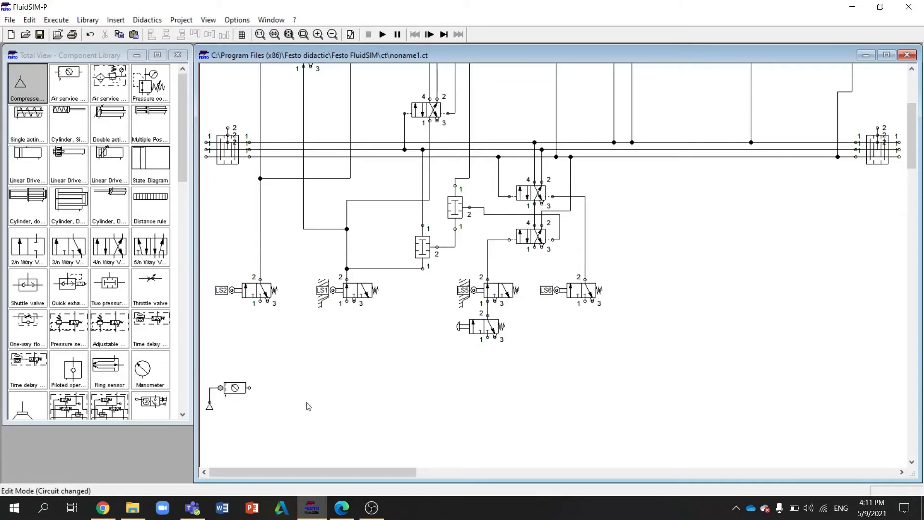
# Step: Run a supply line from the air service unit to port 1 of the single-acting cylinder's valve and connect LS2's port 1 to it
pyautogui.scroll(2, 497, 393)
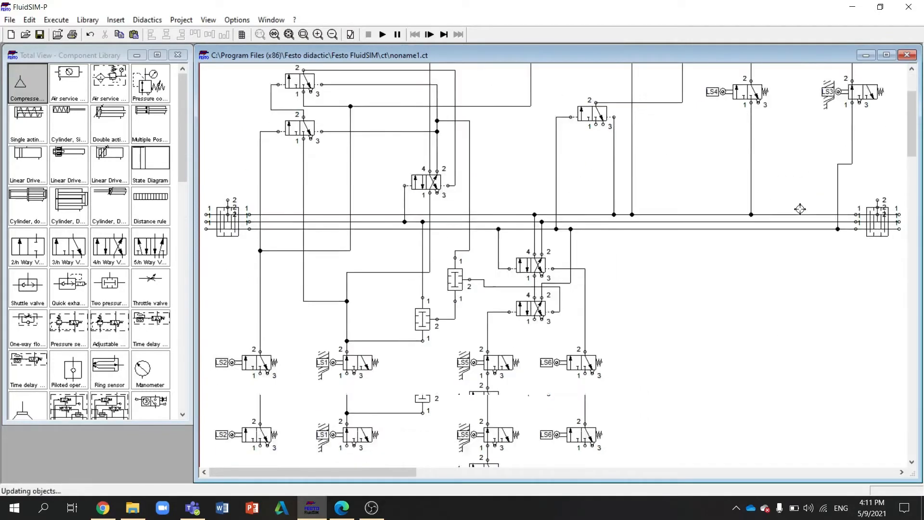
pyautogui.scroll(-3, 800, 209)
pyautogui.moveTo(801, 209); pyautogui.dragTo(260, 266)
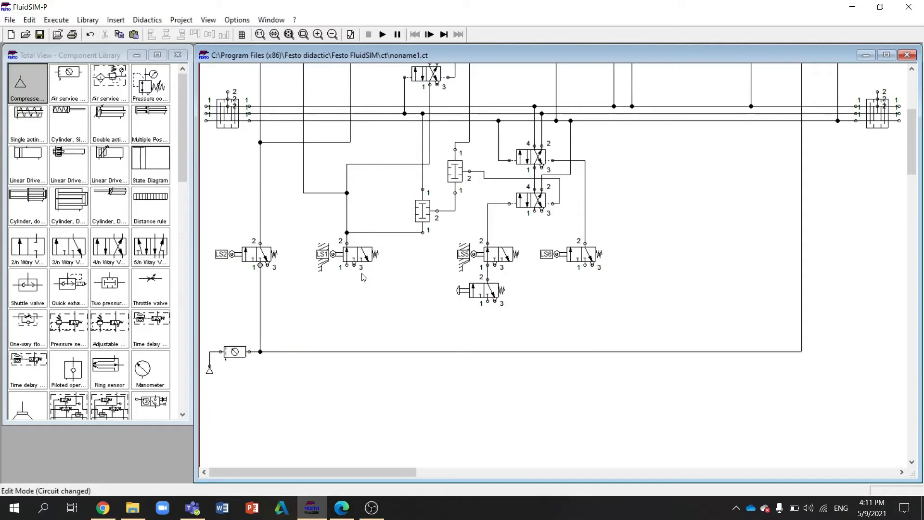
# Step: Connect port 1 of LS1, the pushbutton valve, the lower group valve, LS6 and the second cylinder's valve to the supply line
pyautogui.moveTo(347, 266); pyautogui.dragTo(347, 352)
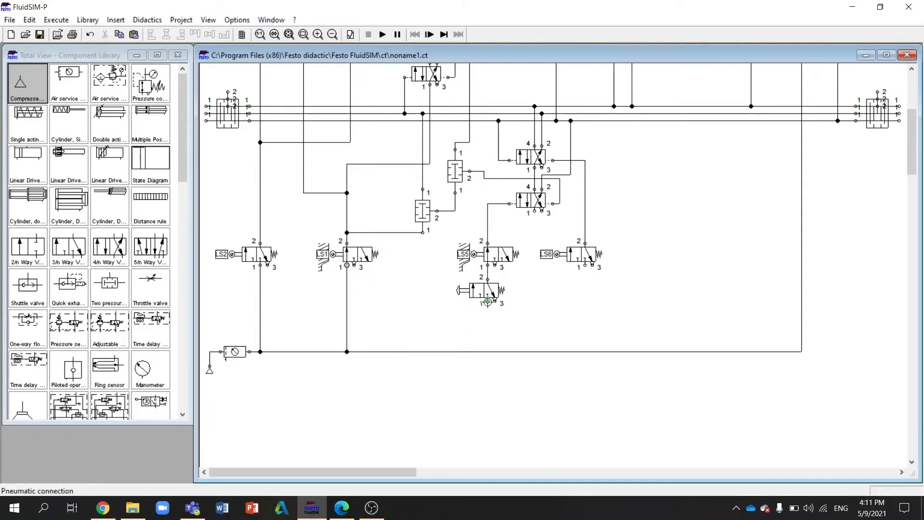
pyautogui.moveTo(489, 303); pyautogui.dragTo(487, 352)
pyautogui.moveTo(534, 211); pyautogui.dragTo(535, 242)
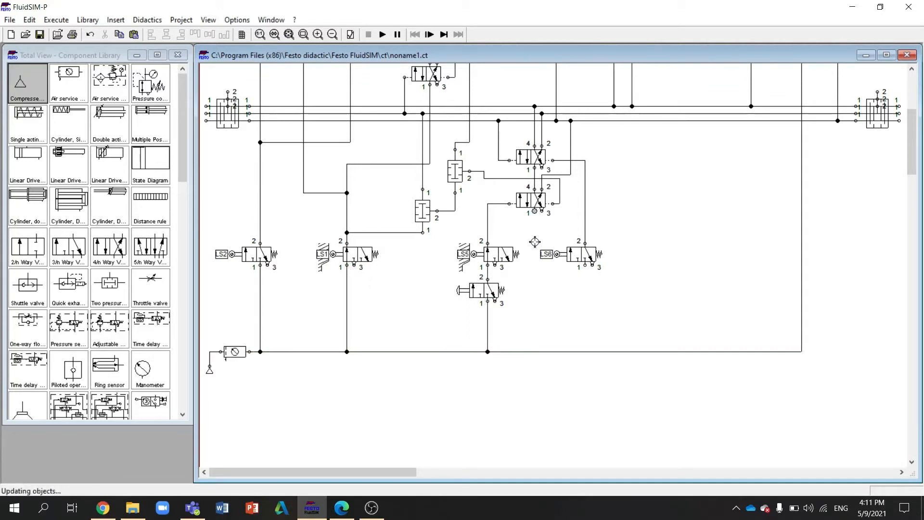
pyautogui.moveTo(537, 347); pyautogui.dragTo(535, 352)
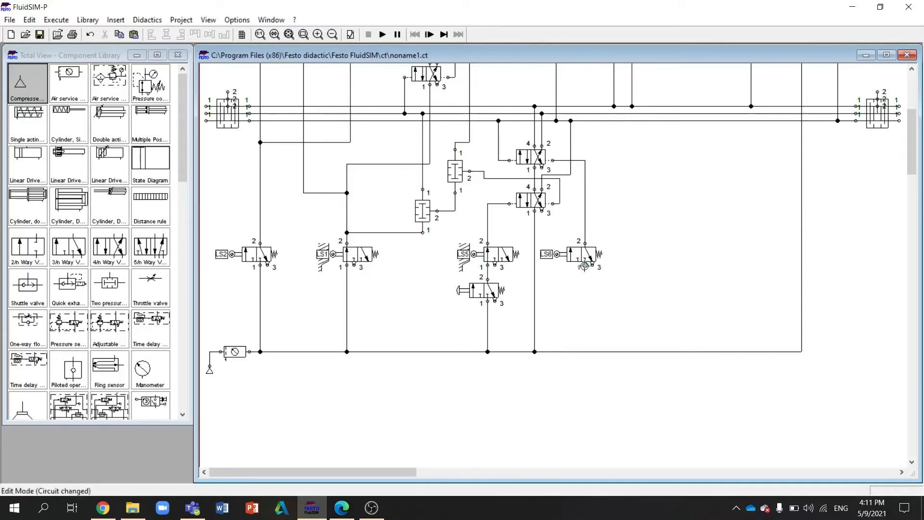
pyautogui.moveTo(584, 265); pyautogui.dragTo(586, 352)
pyautogui.scroll(3, 614, 316)
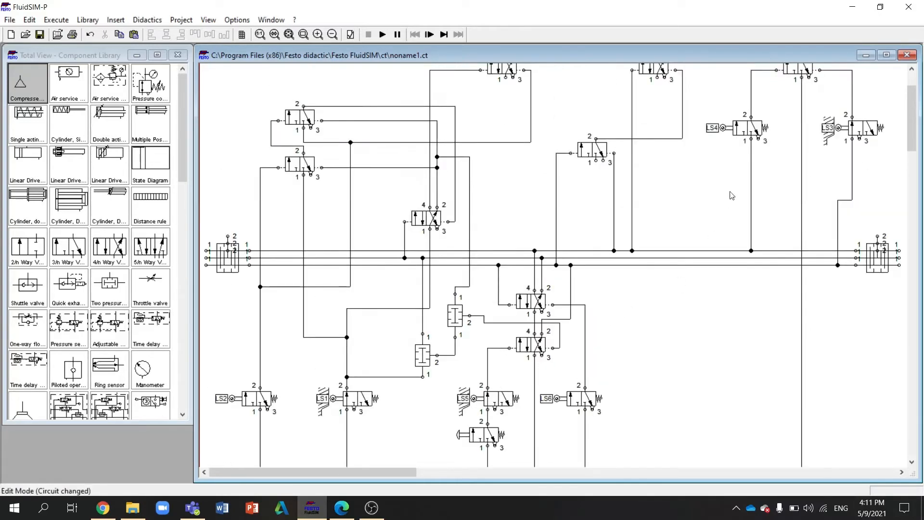
pyautogui.moveTo(651, 78); pyautogui.dragTo(641, 412)
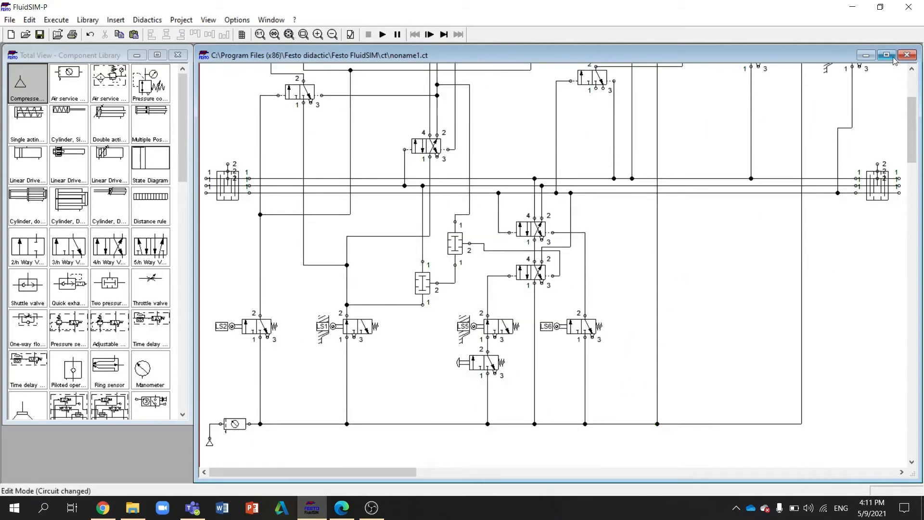
# Step: Connect port 1 of the first cylinder's valve to the supply line and shift the line's vertical run clear of the lower pressure valve
pyautogui.click(887, 55)
pyautogui.scroll(4, 543, 169)
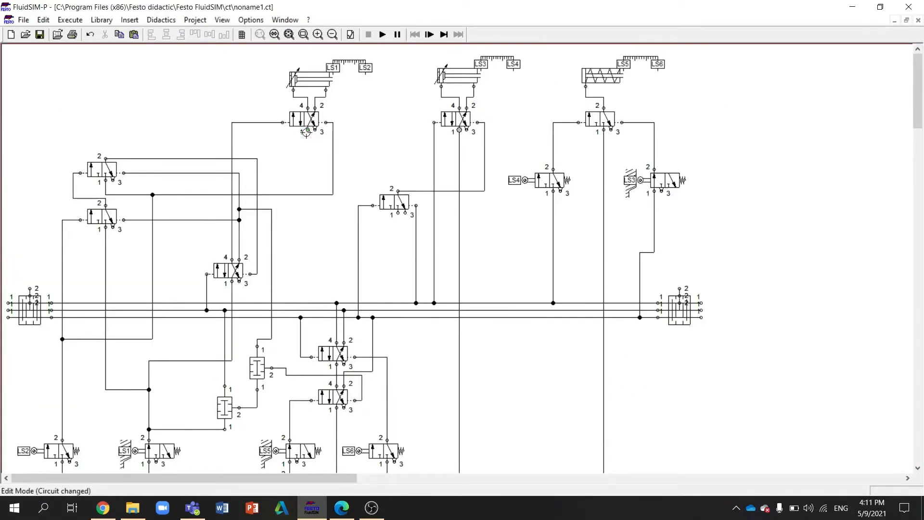
pyautogui.scroll(-3, 306, 134)
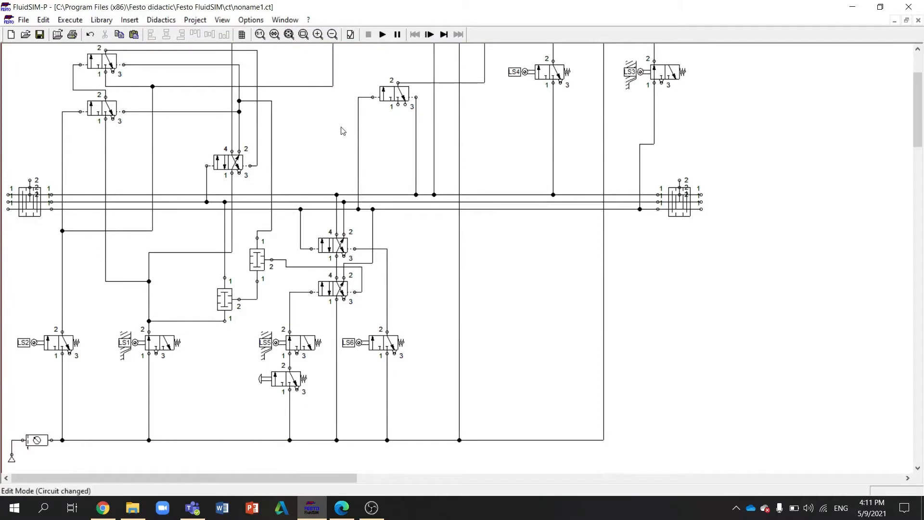
pyautogui.scroll(2, 342, 130)
pyautogui.scroll(-2, 291, 189)
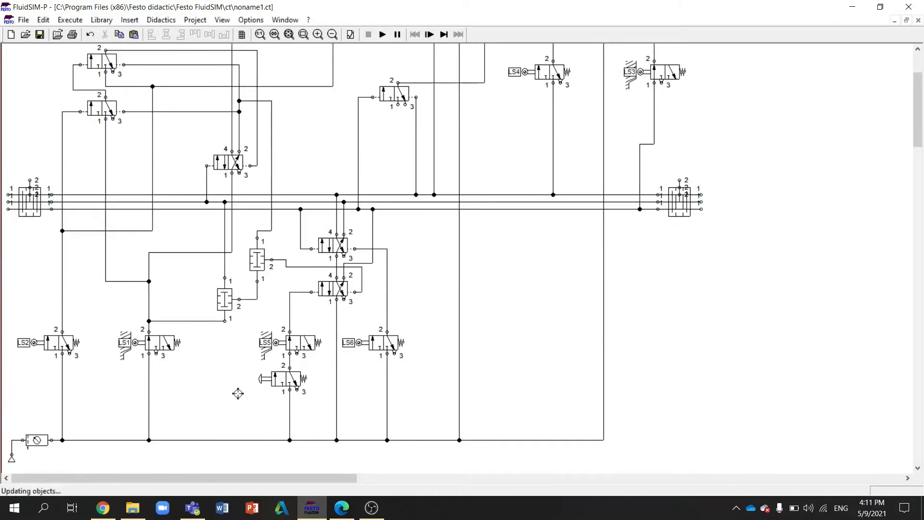
pyautogui.moveTo(225, 440); pyautogui.dragTo(225, 321)
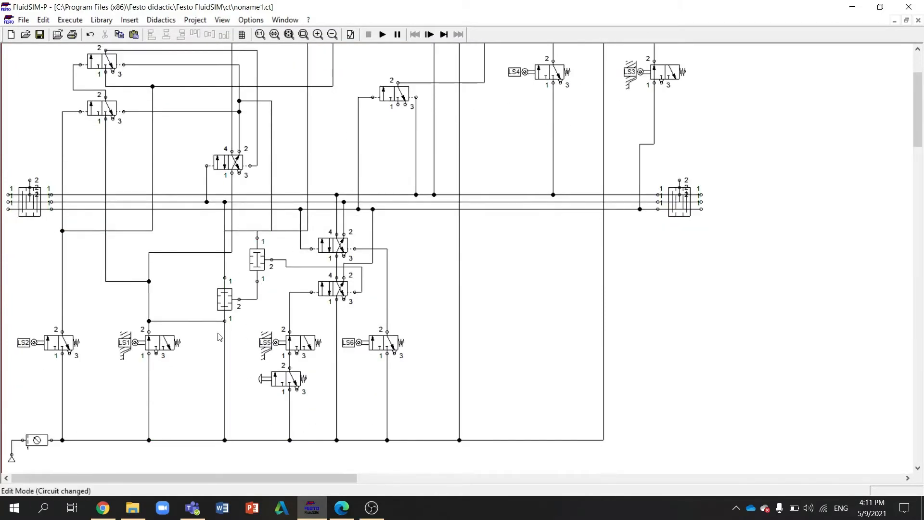
pyautogui.moveTo(227, 438); pyautogui.dragTo(196, 438)
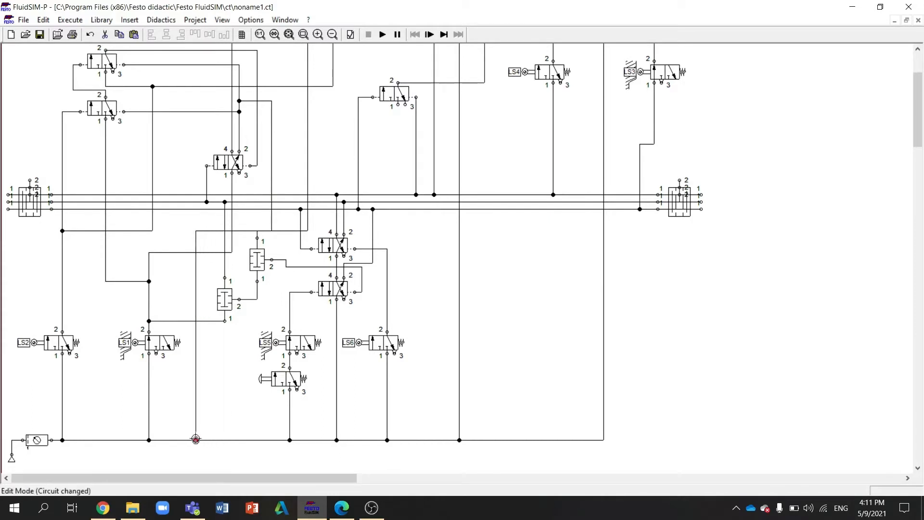
pyautogui.scroll(2, 263, 286)
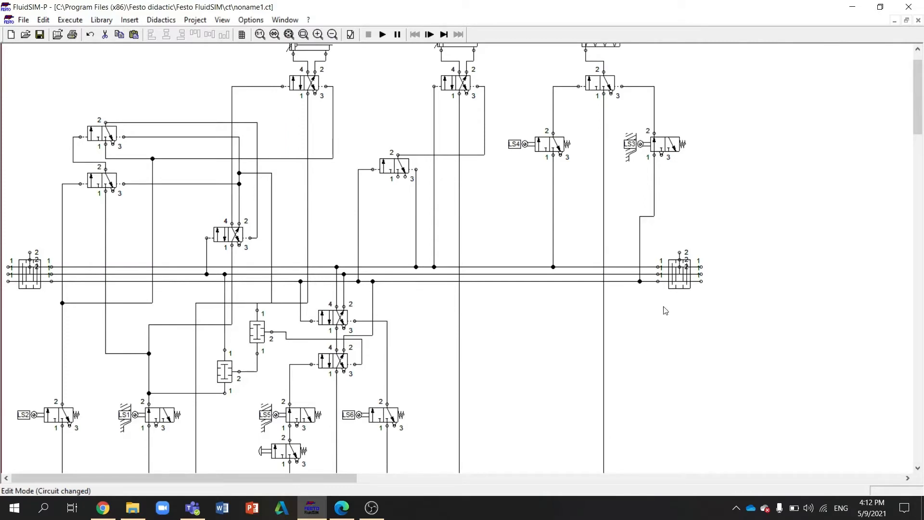
# Step: Connect port 1 of the second cylinder's pilot 3/n-way valve to the port 2 line of the upper-left 4/n-way valve
pyautogui.scroll(-3, 663, 311)
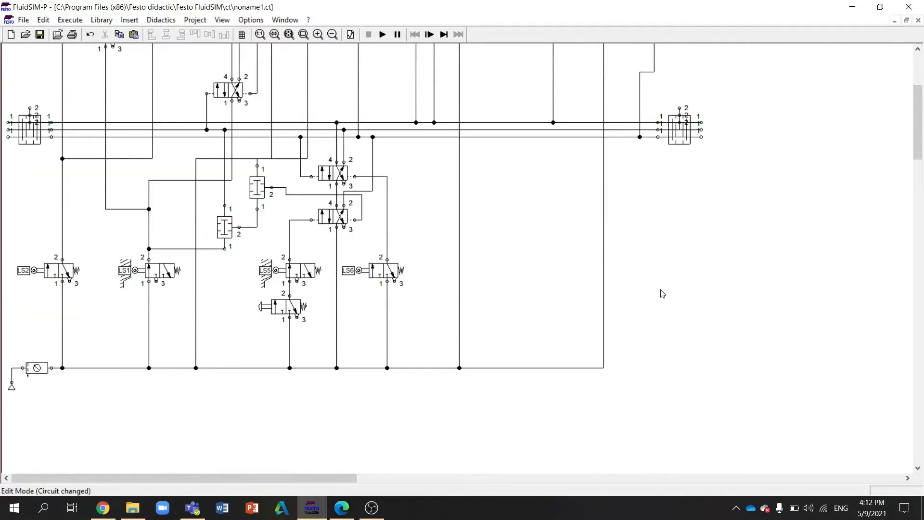
pyautogui.scroll(4, 663, 293)
pyautogui.click(222, 20)
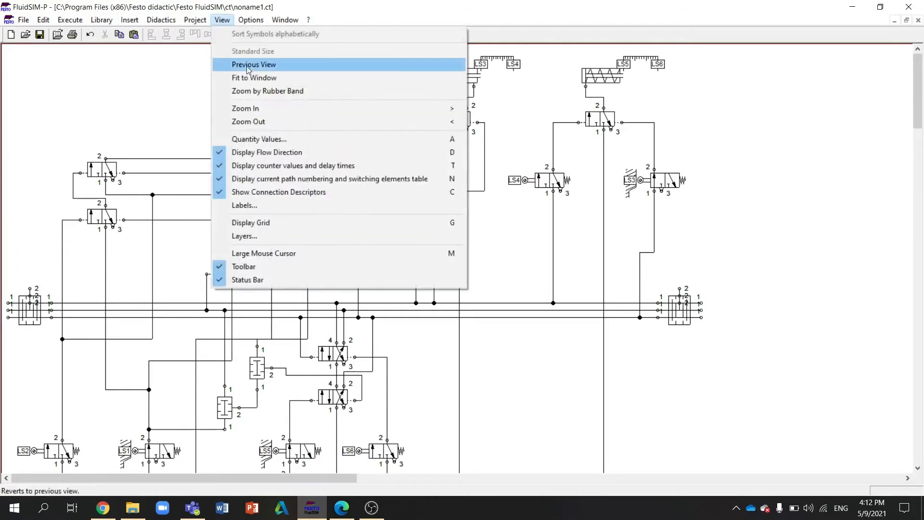
pyautogui.click(241, 80)
pyautogui.moveTo(531, 279); pyautogui.dragTo(580, 247)
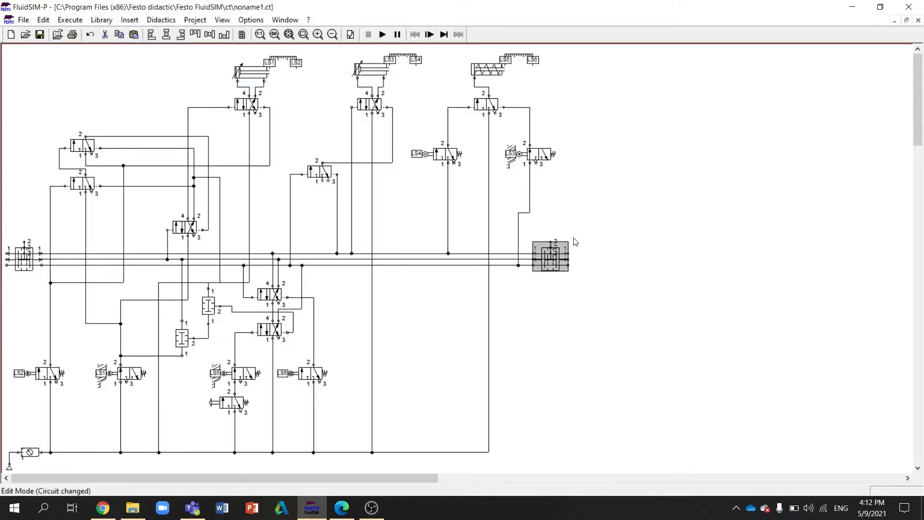
pyautogui.click(556, 318)
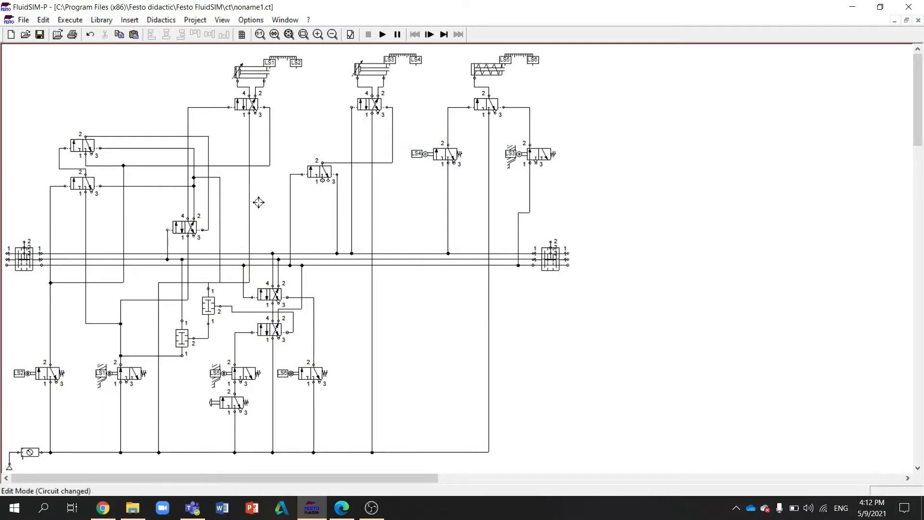
pyautogui.moveTo(191, 180); pyautogui.dragTo(194, 165)
pyautogui.moveTo(195, 180); pyautogui.dragTo(194, 180)
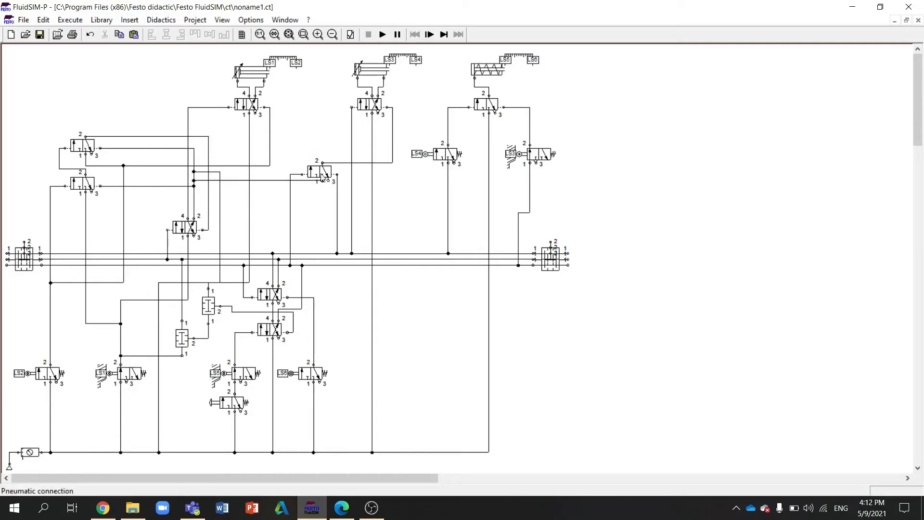
# Step: Move the second cylinder's pilot 3/n-way valve and its port 2 line up slightly and space out the junctions on the upper-left 4/n-way valve's line
pyautogui.click(319, 167)
pyautogui.moveTo(343, 159); pyautogui.dragTo(340, 151)
pyautogui.moveTo(193, 180); pyautogui.dragTo(193, 176)
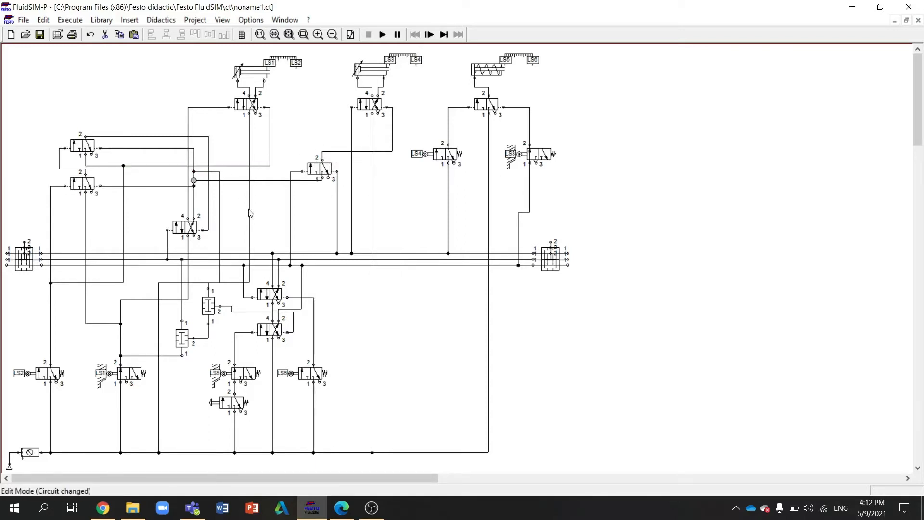
pyautogui.moveTo(194, 187); pyautogui.dragTo(194, 192)
# Step: Delete the distributors at both ends of the three group lines
pyautogui.click(553, 255)
pyautogui.press('Delete')
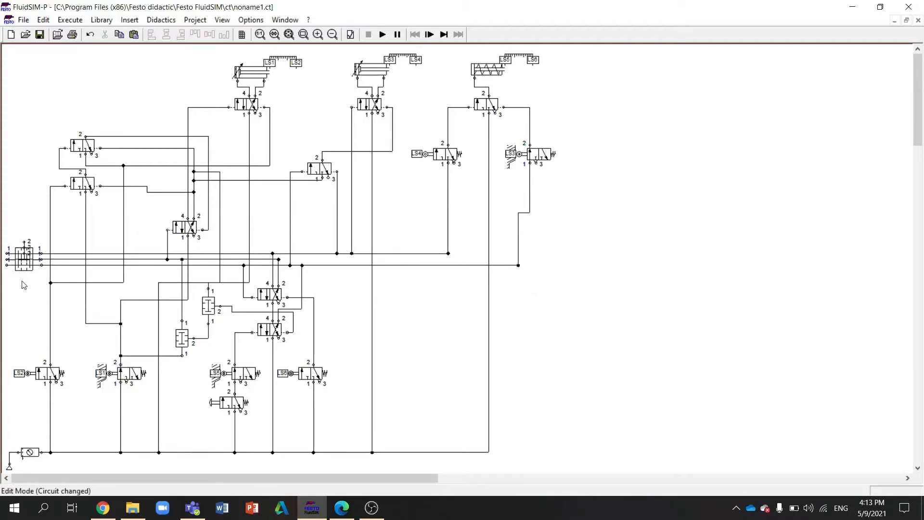
pyautogui.click(32, 248)
pyautogui.press('Delete')
# Step: Try to start the simulation, and move the first cylinder's supply line up off the upper pressure valve's input line
pyautogui.click(383, 35)
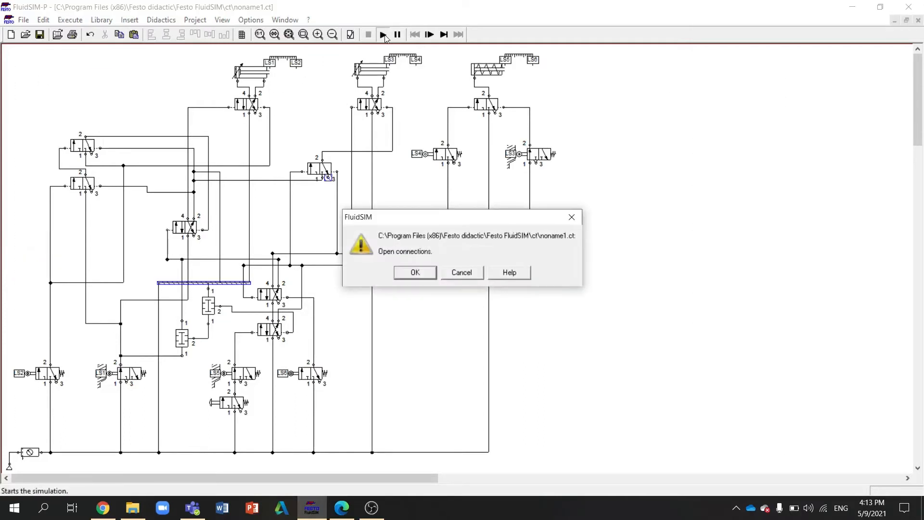
pyautogui.click(461, 272)
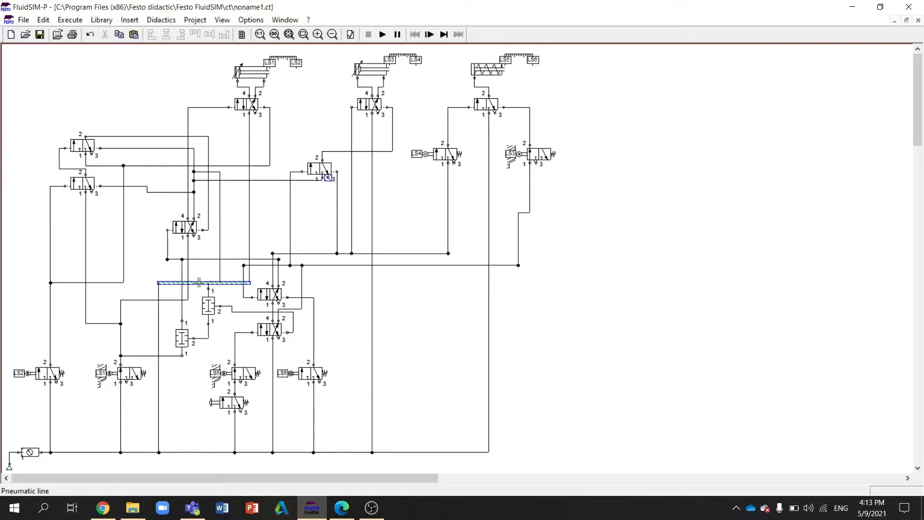
pyautogui.moveTo(199, 282); pyautogui.dragTo(199, 272)
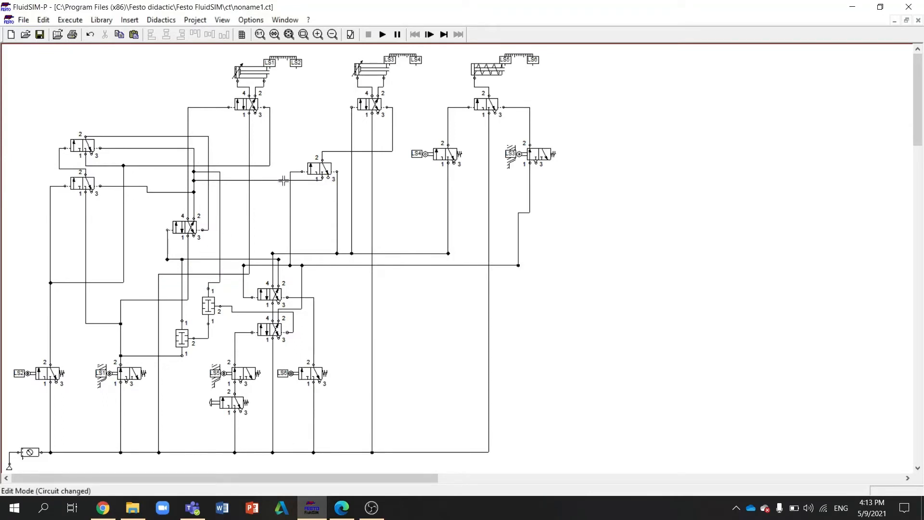
# Step: Try the simulation again and set the terminator of port 3 on the second cylinder's pilot 3/n-way valve to the exhaust triangle with a stem
pyautogui.click(382, 34)
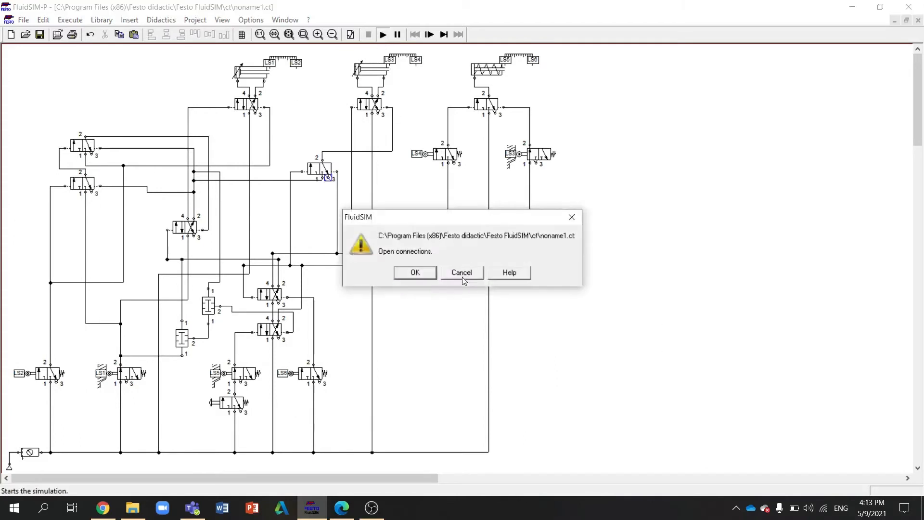
pyautogui.click(462, 277)
pyautogui.doubleClick(329, 179)
pyautogui.click(460, 285)
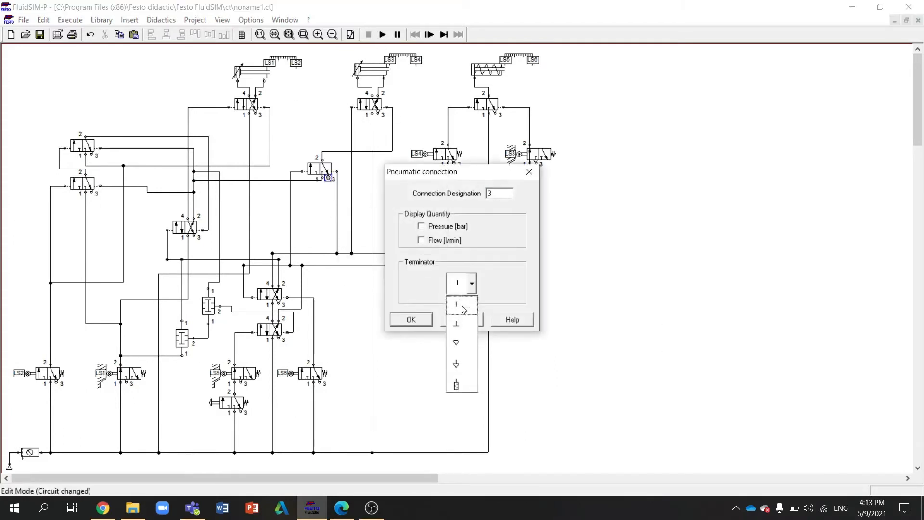
pyautogui.click(461, 364)
pyautogui.click(410, 320)
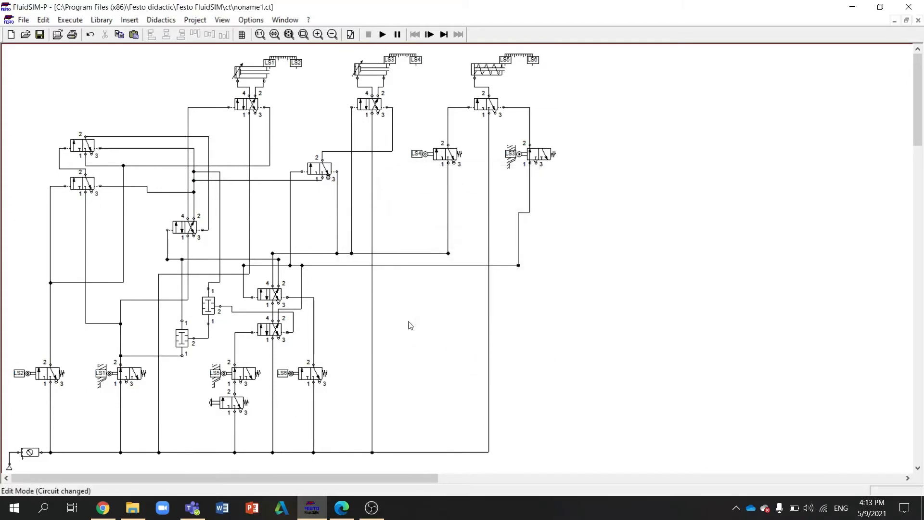
# Step: Start the simulation and actuate the pushbutton valve to run a single cycle
pyautogui.click(383, 34)
pyautogui.click(215, 403)
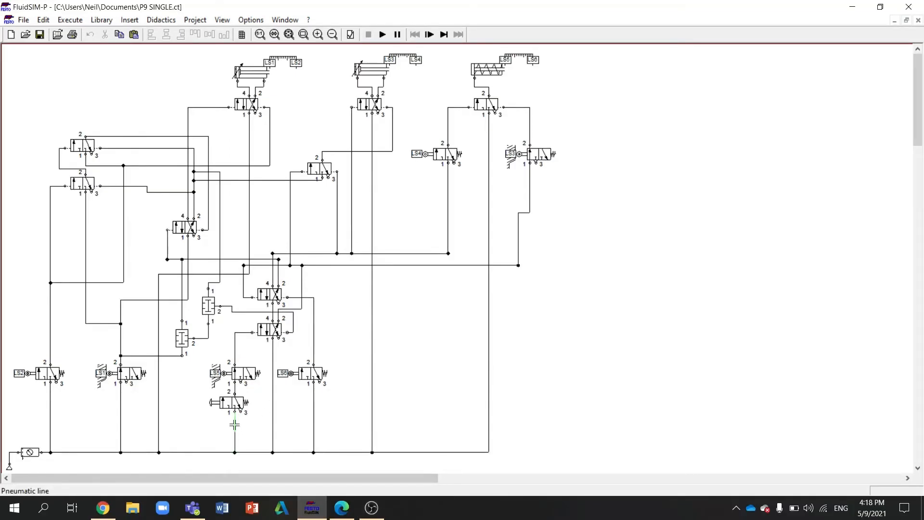
# Step: Detach the pushbutton valve from LS5 and the supply line, deleting its lines and placing it below and left of LS5
pyautogui.moveTo(239, 402); pyautogui.dragTo(197, 420)
pyautogui.press('Delete')
pyautogui.click(230, 422)
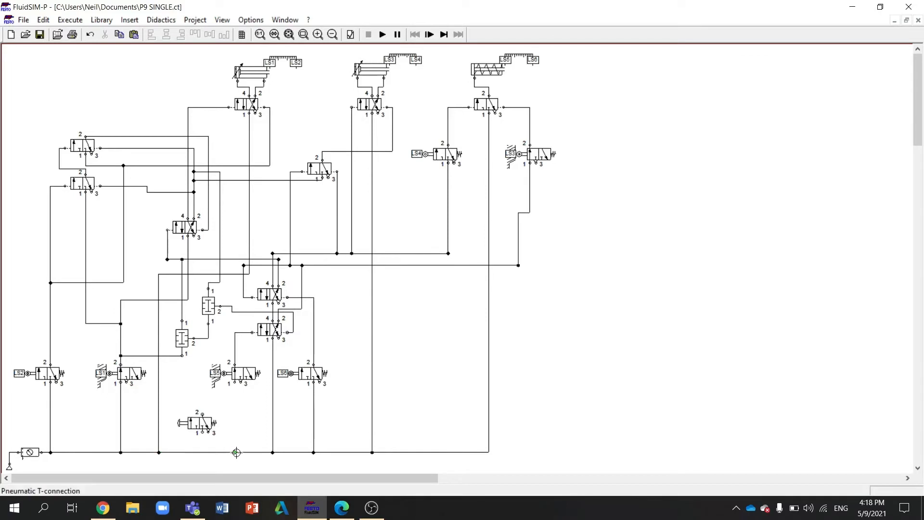
# Step: Move the whole supply line with its air source down and place the pushbutton valve lower to make room below LS5
pyautogui.scroll(-1, 121, 411)
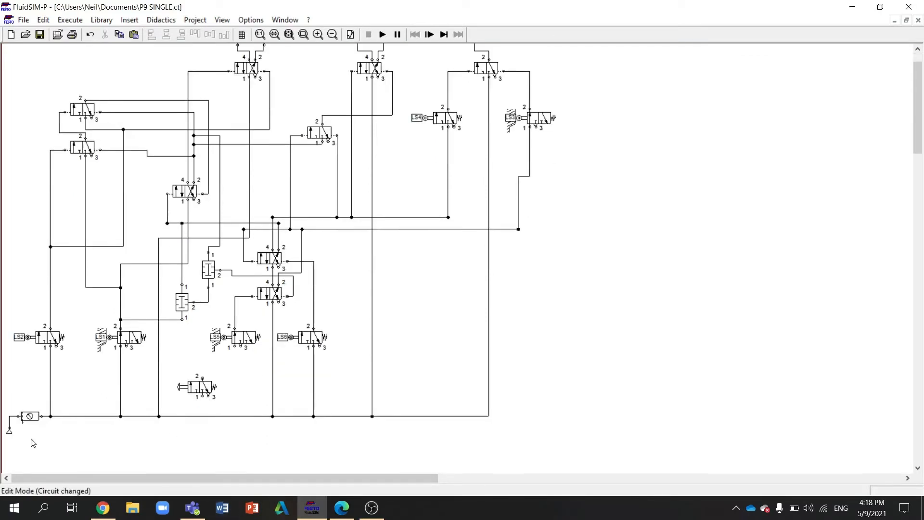
pyautogui.moveTo(6, 451); pyautogui.dragTo(508, 413)
pyautogui.moveTo(375, 416); pyautogui.dragTo(374, 448)
pyautogui.moveTo(184, 385); pyautogui.dragTo(172, 402)
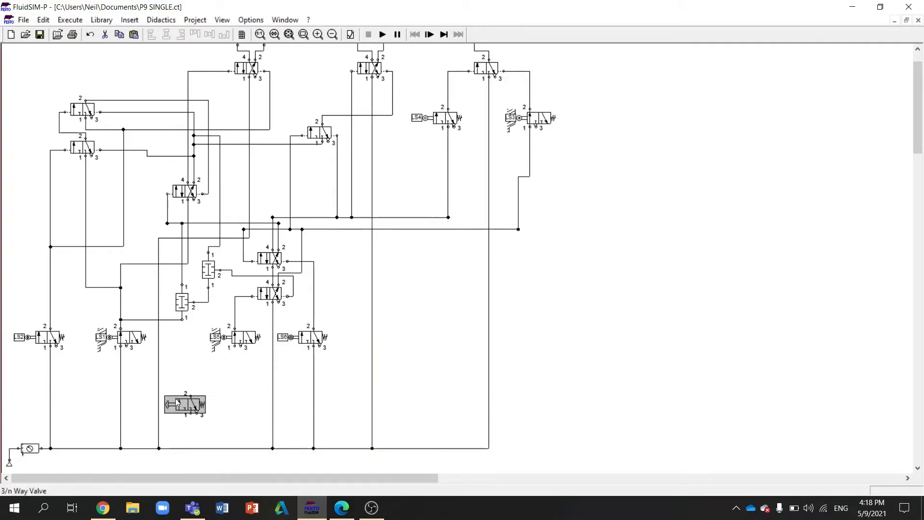
pyautogui.click(213, 415)
# Step: Duplicate the pushbutton valve and place the copy level with the original, below and right of LS5
pyautogui.click(195, 400)
pyautogui.hotkey('ctrl', 'c')
pyautogui.hotkey('ctrl', 'v')
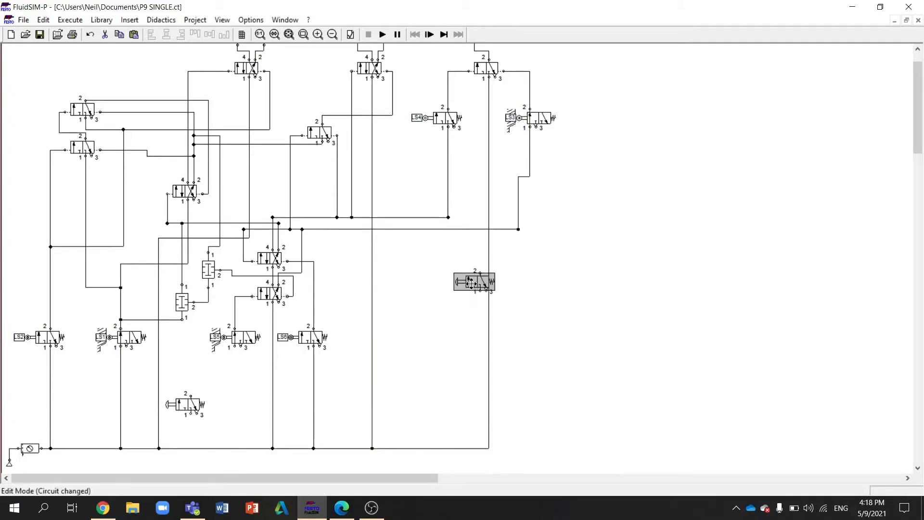
pyautogui.moveTo(458, 274); pyautogui.dragTo(228, 387)
pyautogui.click(227, 387)
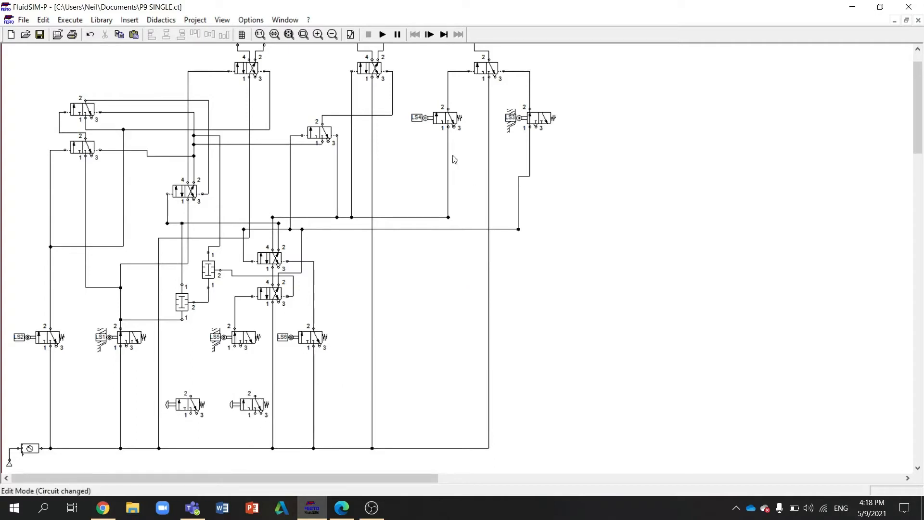
# Step: Duplicate the second cylinder's pilot 3/n-way valve and place the copy between LS5 and the two pushbutton valves
pyautogui.click(322, 135)
pyautogui.hotkey('ctrl', 'c')
pyautogui.hotkey('ctrl', 'v')
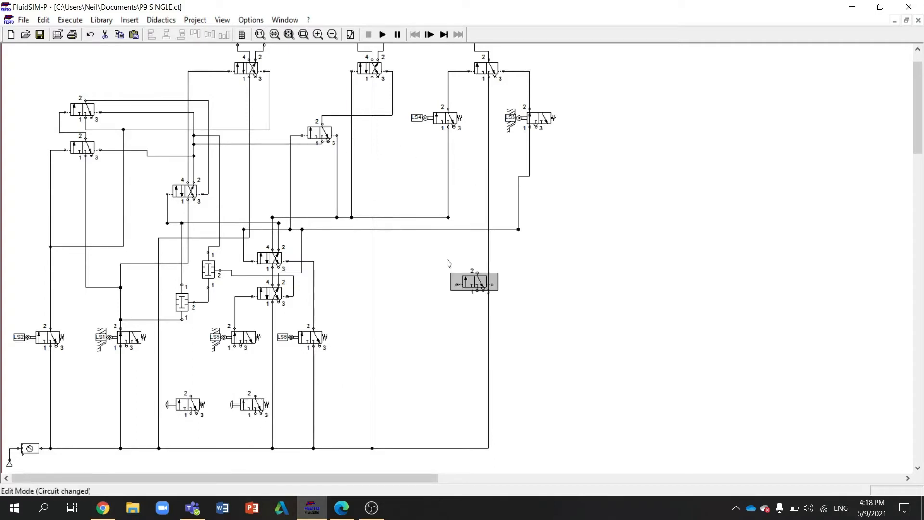
pyautogui.moveTo(481, 274); pyautogui.dragTo(255, 396)
# Step: Pipe the copied pilot valve to LS5 and both pushbutton valves, and connect port 1 of all three valves to the supply line
pyautogui.click(221, 361)
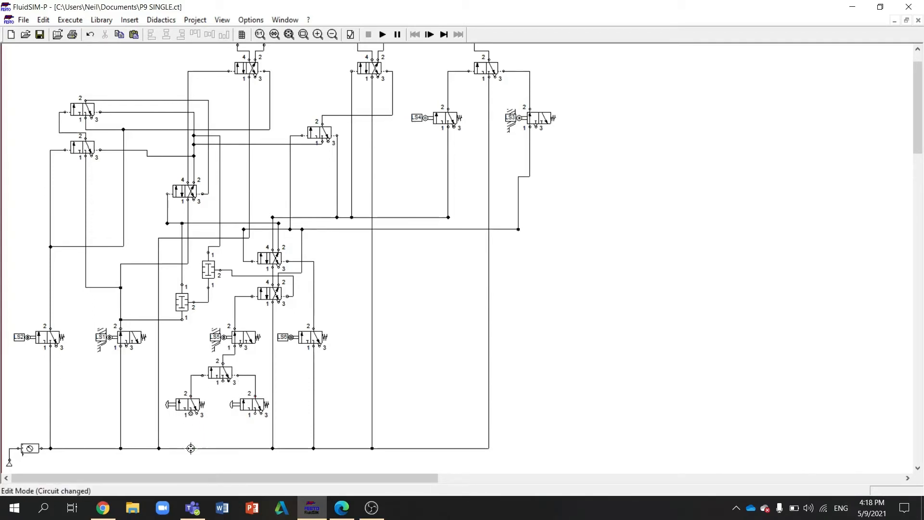
pyautogui.moveTo(191, 448); pyautogui.dragTo(191, 414)
pyautogui.moveTo(223, 380); pyautogui.dragTo(223, 448)
# Step: Simulate the whole circuit, actuating the left pushbutton valve to start the cycle and the right one to end it, and stop the simulation
pyautogui.scroll(1, 318, 57)
pyautogui.click(223, 20)
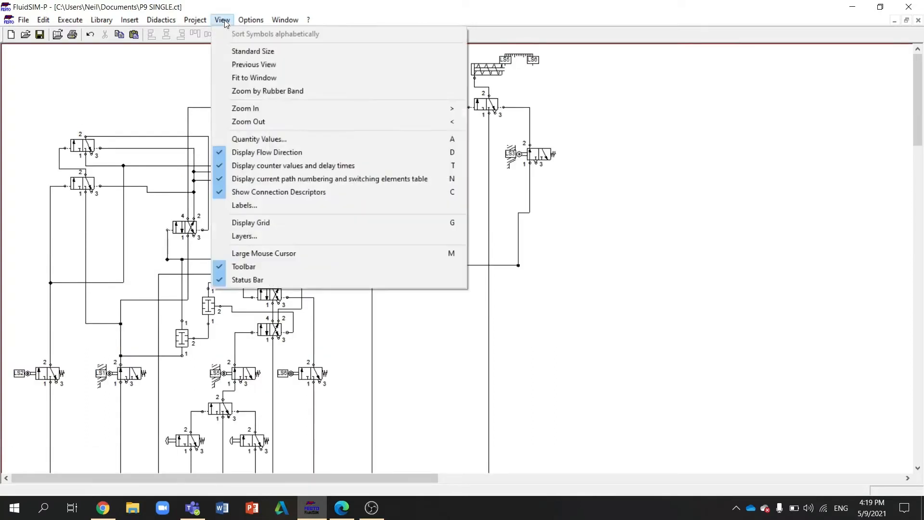
pyautogui.click(263, 80)
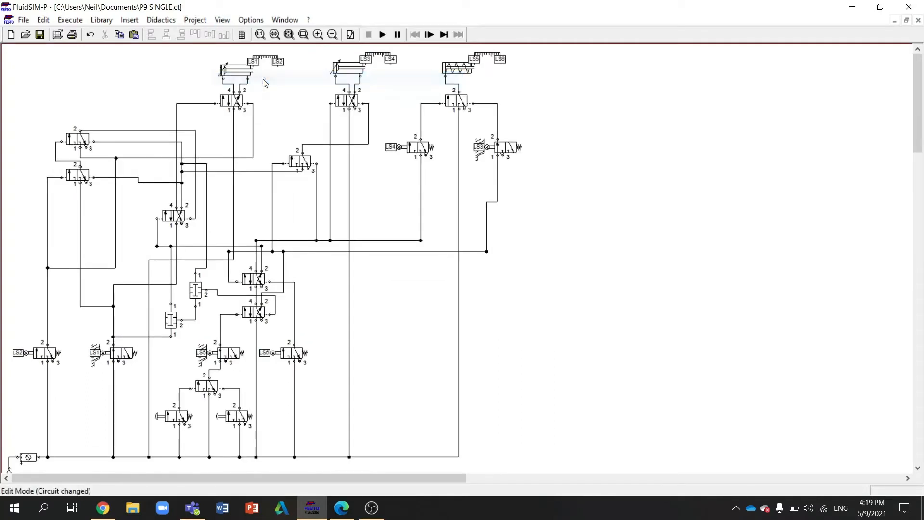
pyautogui.click(381, 34)
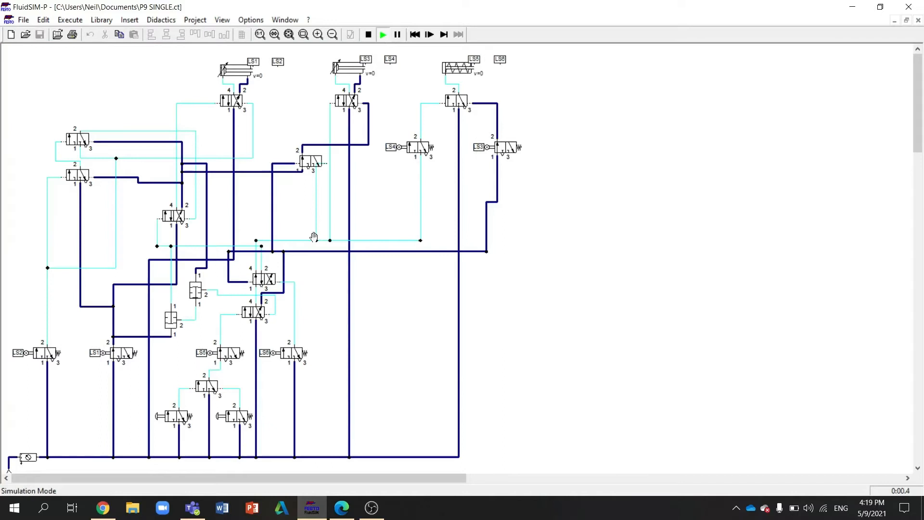
pyautogui.click(163, 414)
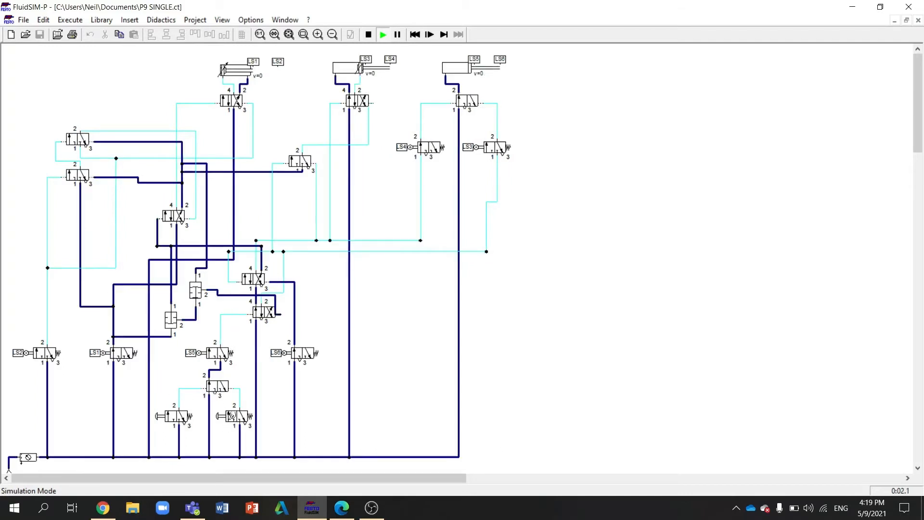
pyautogui.click(231, 416)
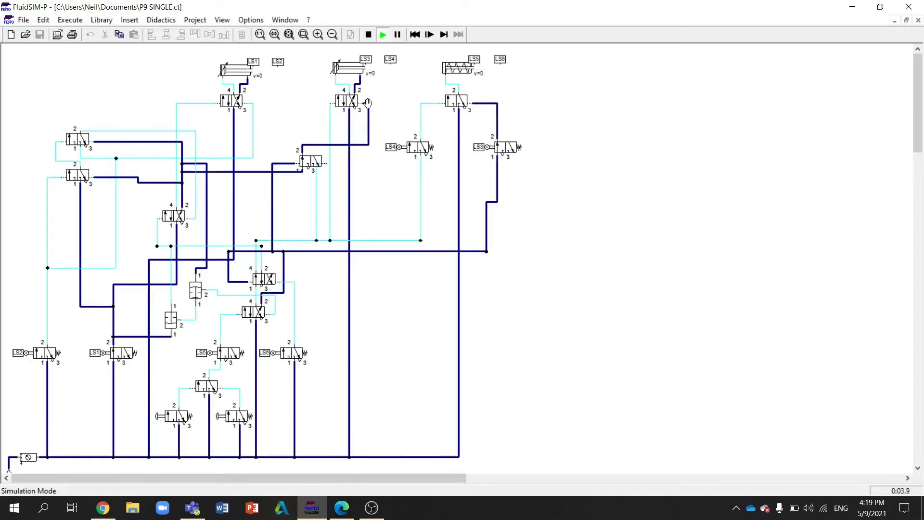
pyautogui.click(369, 35)
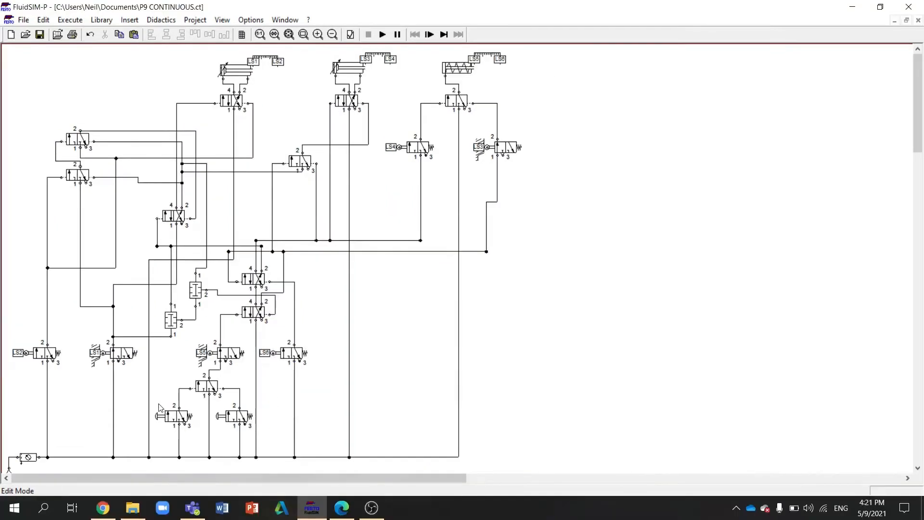
# Step: Move the supply line with its air source and service unit further down below the pushbutton valves in P9 CONTINUOUS
pyautogui.moveTo(6, 406); pyautogui.dragTo(484, 367)
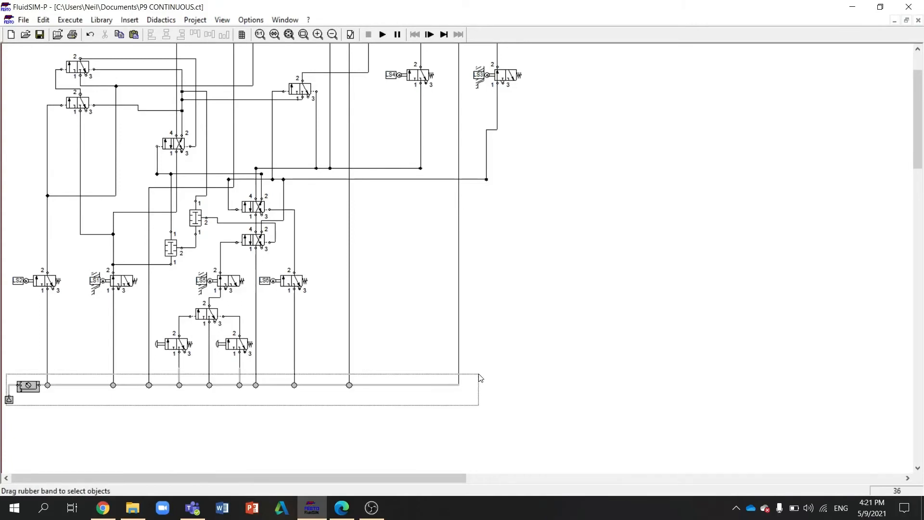
pyautogui.moveTo(350, 385); pyautogui.dragTo(349, 413)
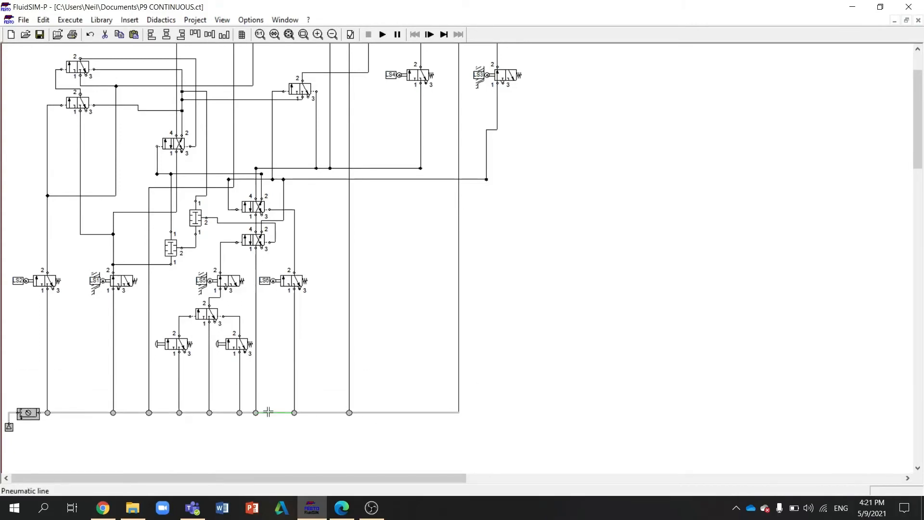
# Step: Shift the lower 4/n-way valve's supply connection towards LS6 and delete the pipes around the two pushbutton valves and their pilot valve
pyautogui.moveTo(255, 413); pyautogui.dragTo(284, 413)
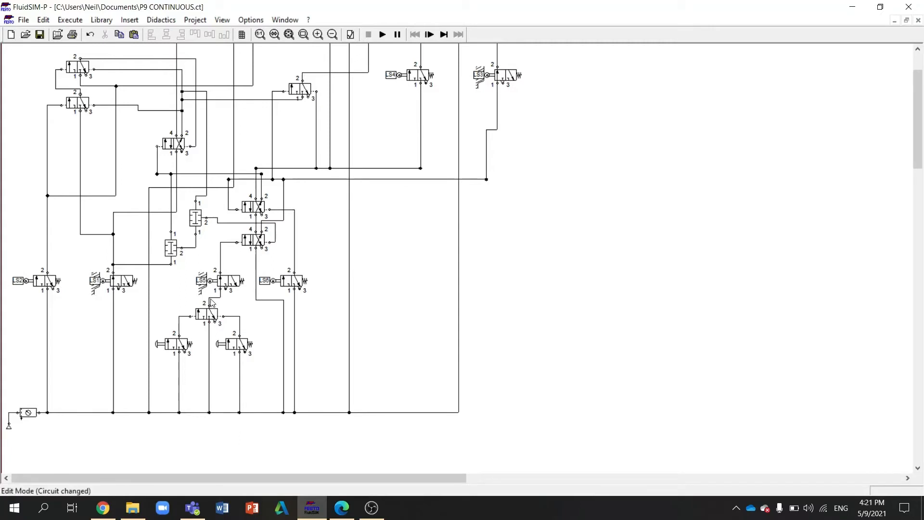
pyautogui.click(239, 322)
pyautogui.press('Delete')
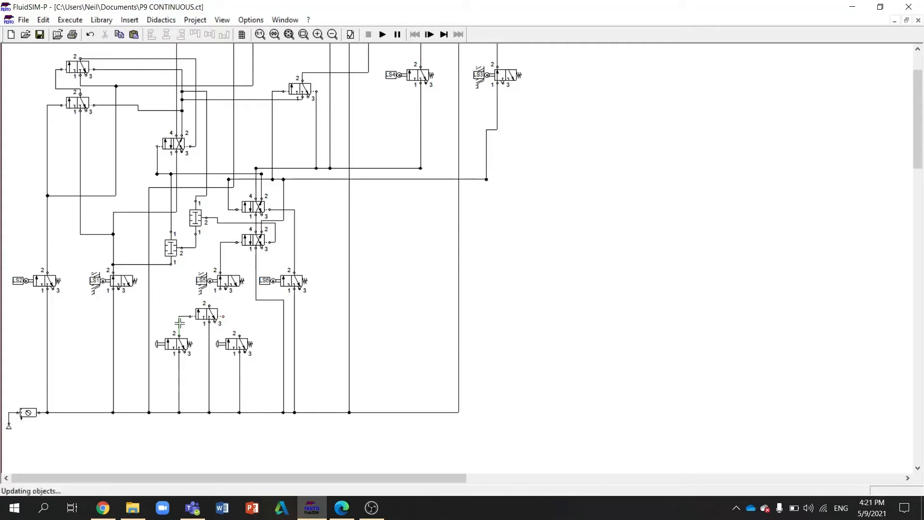
pyautogui.click(180, 323)
pyautogui.press('Delete')
pyautogui.press('Delete')
pyautogui.click(239, 383)
pyautogui.press('Delete')
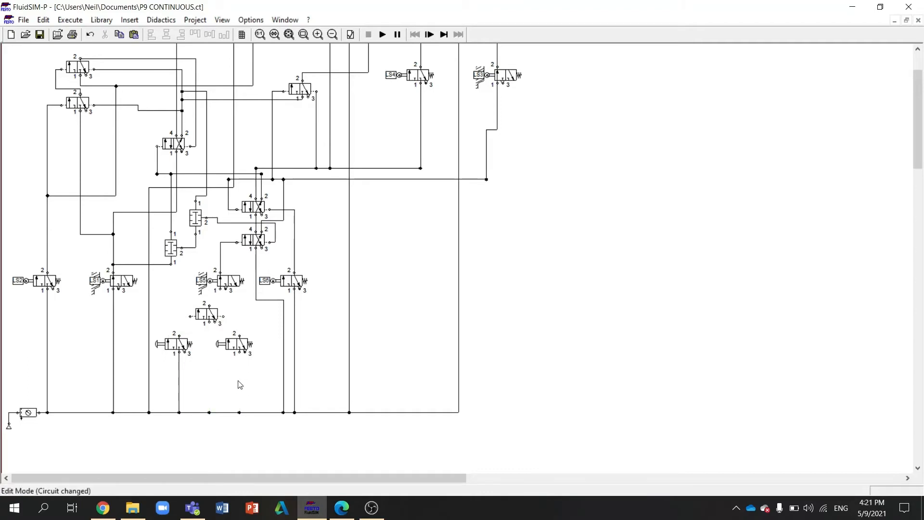
pyautogui.click(180, 388)
# Step: Move the two pushbutton valves and their pilot valve sideways and slightly down, to between LS5 and LS6
pyautogui.moveTo(239, 345); pyautogui.dragTo(264, 359)
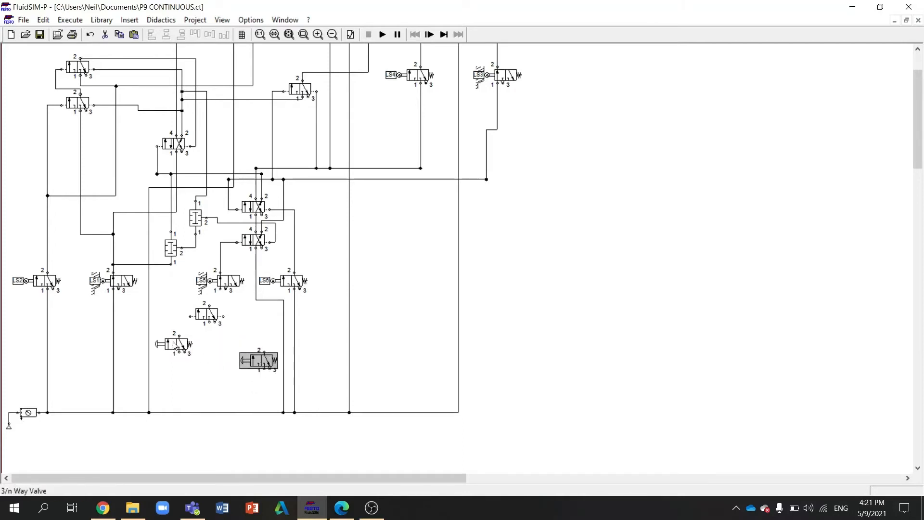
pyautogui.moveTo(175, 346); pyautogui.dragTo(218, 358)
pyautogui.moveTo(204, 316); pyautogui.dragTo(234, 337)
# Step: Shift the supply connections of LS6 and the lower 4/n-way valve along the supply line to just beside the second cylinder's feed
pyautogui.moveTo(294, 412); pyautogui.dragTo(338, 410)
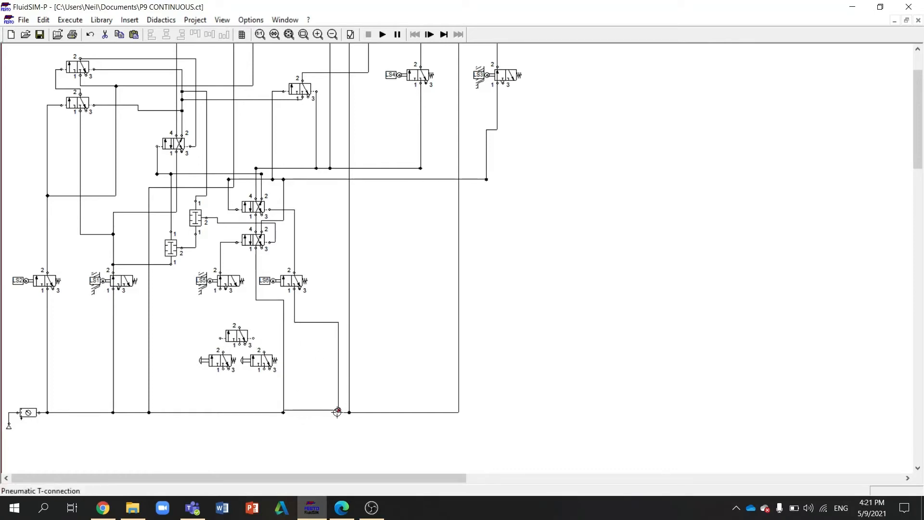
pyautogui.moveTo(284, 412); pyautogui.dragTo(329, 412)
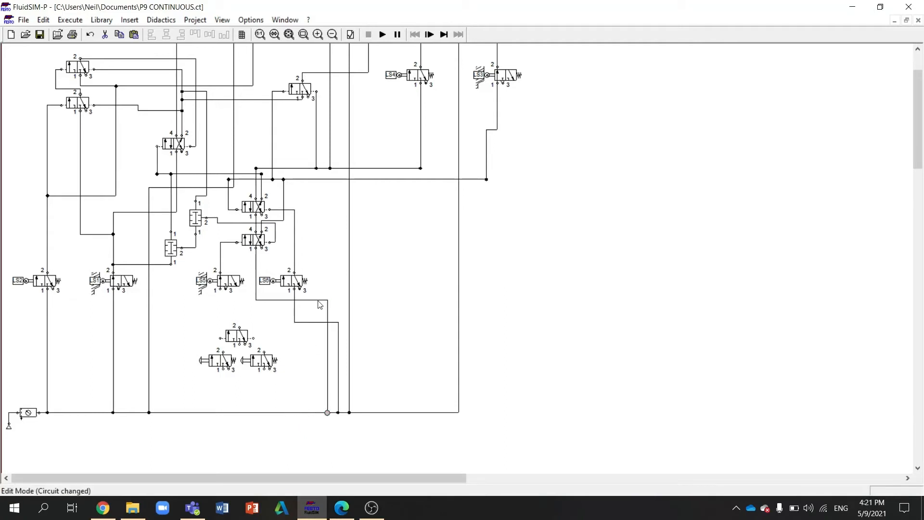
pyautogui.moveTo(320, 300)
pyautogui.mouseDown()
pyautogui.moveTo(320, 316)
pyautogui.moveTo(323, 307)
pyautogui.mouseUp()
# Step: Spread the two pushbutton valves apart and centre the pilot valve between and above them
pyautogui.moveTo(266, 356); pyautogui.dragTo(288, 360)
pyautogui.moveTo(237, 336); pyautogui.dragTo(274, 367)
pyautogui.moveTo(212, 361); pyautogui.dragTo(215, 364)
pyautogui.click(162, 350)
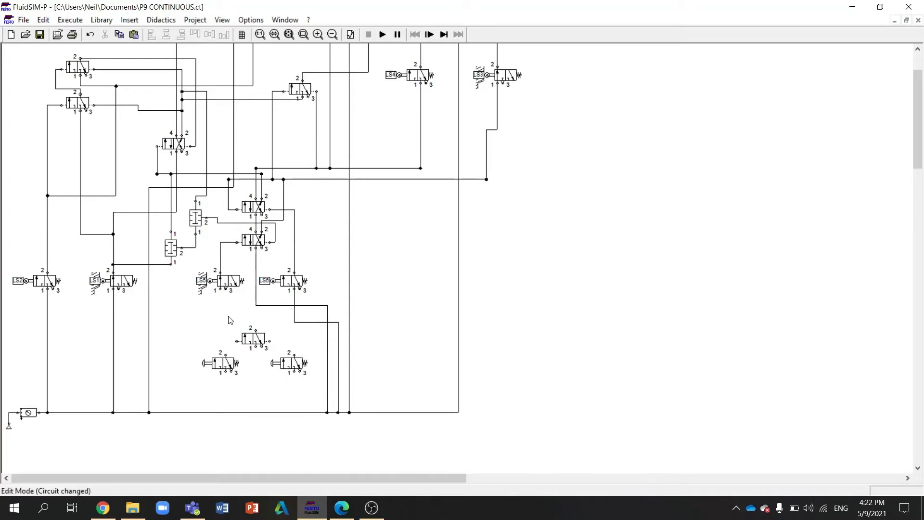
# Step: Duplicate the left pushbutton valve and place the copy to its left at the same height
pyautogui.click(230, 365)
pyautogui.hotkey('ctrl', 'c')
pyautogui.hotkey('ctrl', 'v')
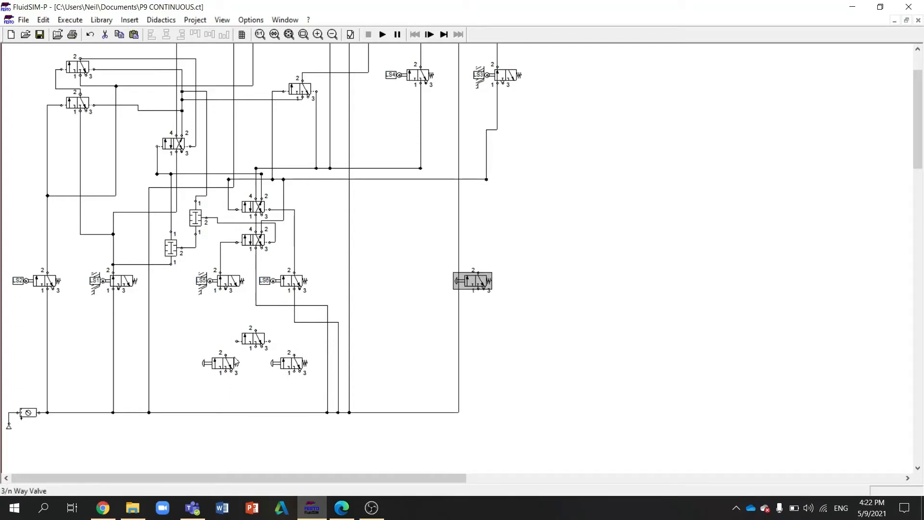
pyautogui.moveTo(473, 280); pyautogui.dragTo(182, 363)
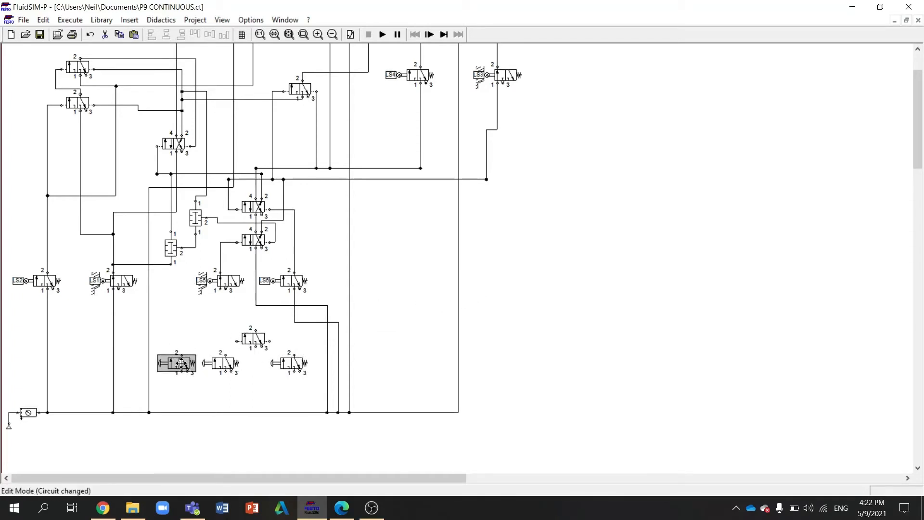
# Step: Insert a shuttle valve from the component library and place it directly below LS5
pyautogui.click(727, 136)
pyautogui.click(908, 20)
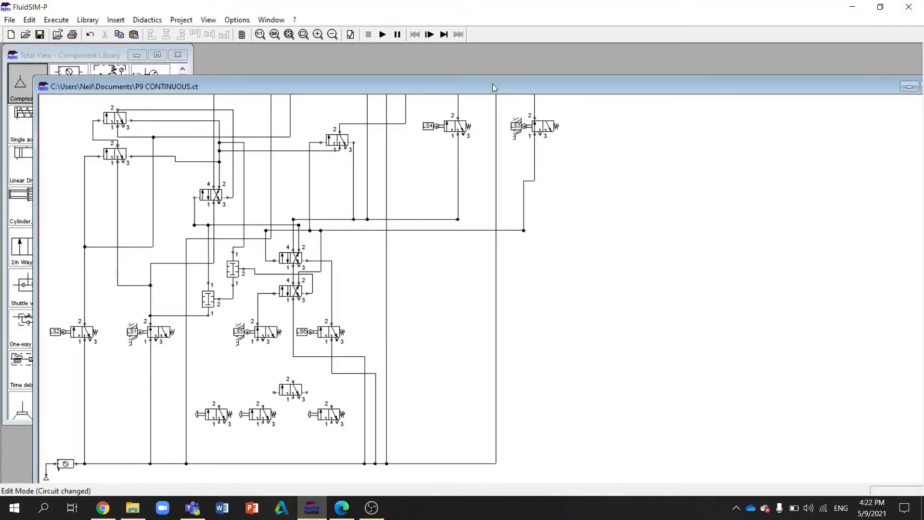
pyautogui.moveTo(494, 88); pyautogui.dragTo(617, 51)
pyautogui.moveTo(27, 284); pyautogui.dragTo(370, 345)
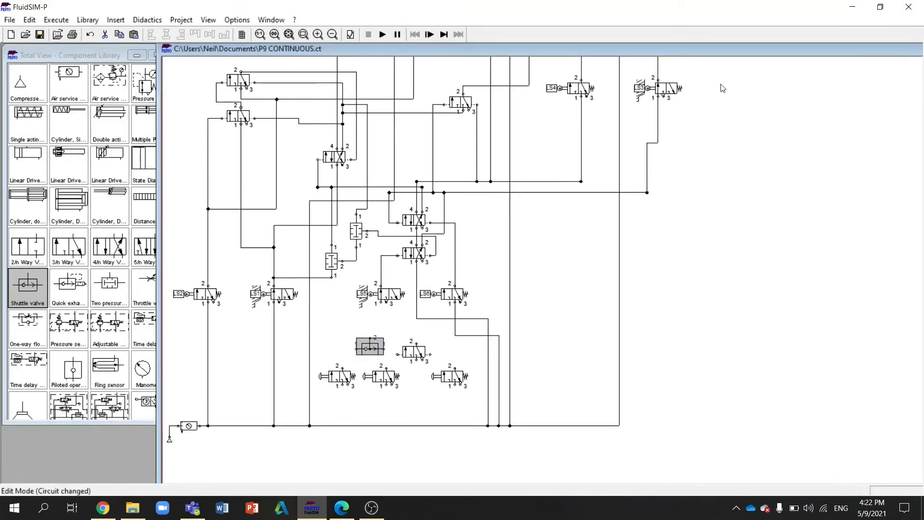
pyautogui.moveTo(739, 51); pyautogui.dragTo(631, 85)
pyautogui.moveTo(817, 79); pyautogui.dragTo(731, 80)
pyautogui.click(862, 83)
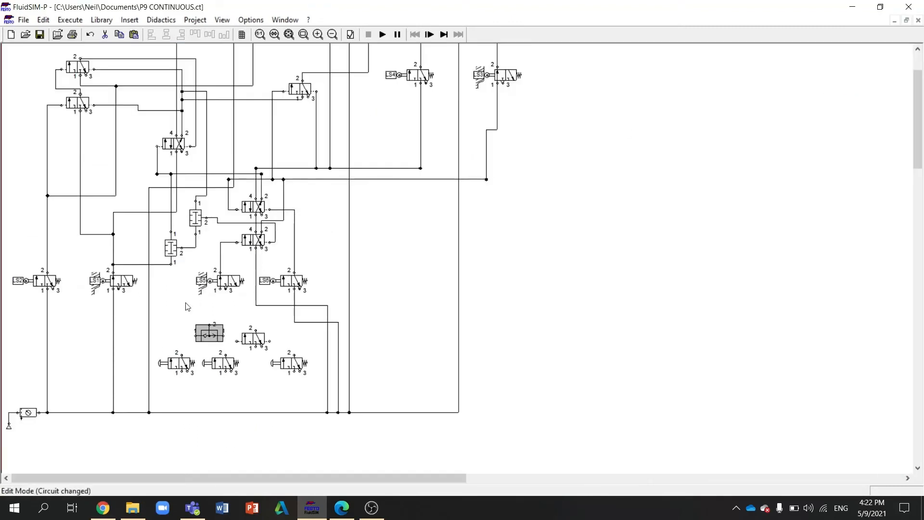
pyautogui.moveTo(211, 338); pyautogui.dragTo(218, 313)
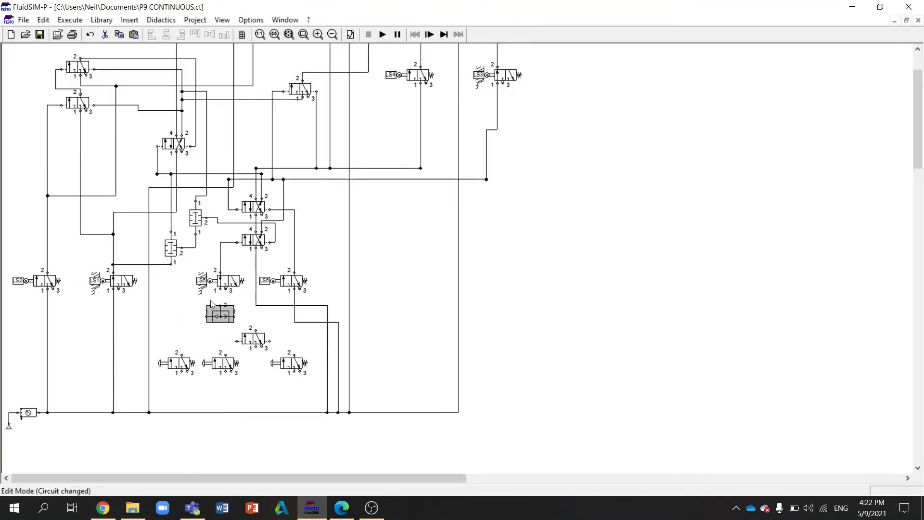
pyautogui.click(211, 300)
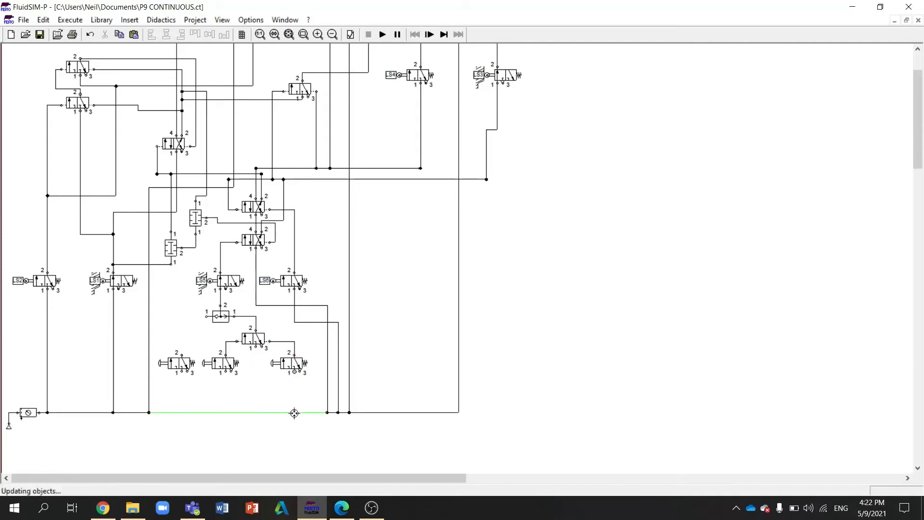
# Step: Pipe the shuttle valve to LS5, the new pushbutton valve and the pilot valve, and connect all pushbutton and pilot valves to the supply line
pyautogui.moveTo(294, 413); pyautogui.dragTo(294, 413)
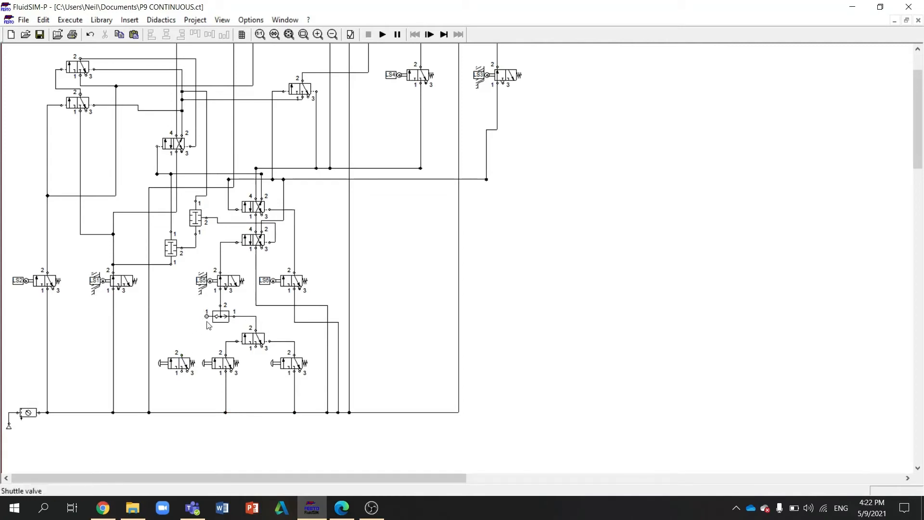
pyautogui.moveTo(207, 317); pyautogui.dragTo(182, 355)
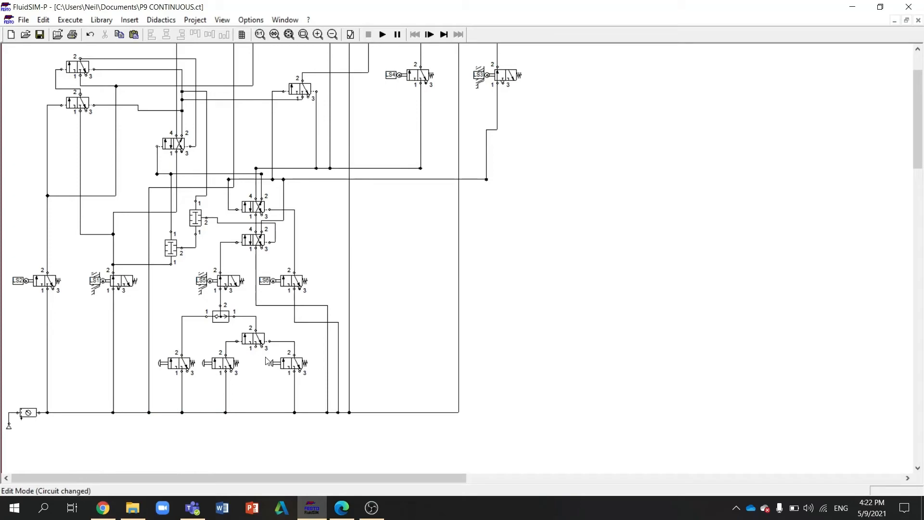
pyautogui.moveTo(255, 347); pyautogui.dragTo(255, 413)
# Step: Simulate the whole circuit, actuate the middle pushbutton valve, and stop the simulation once the cylinders are at rest
pyautogui.scroll(1, 306, 330)
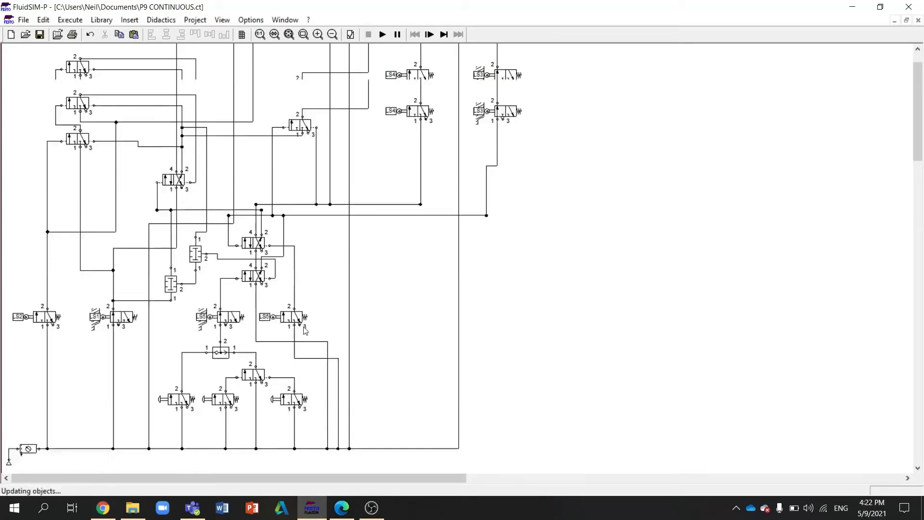
pyautogui.scroll(2, 305, 330)
pyautogui.click(224, 22)
pyautogui.click(255, 74)
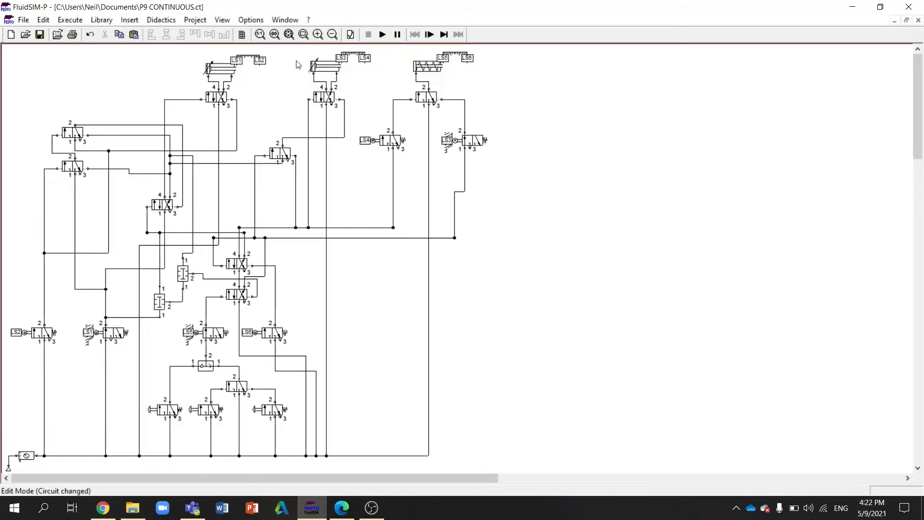
pyautogui.click(383, 34)
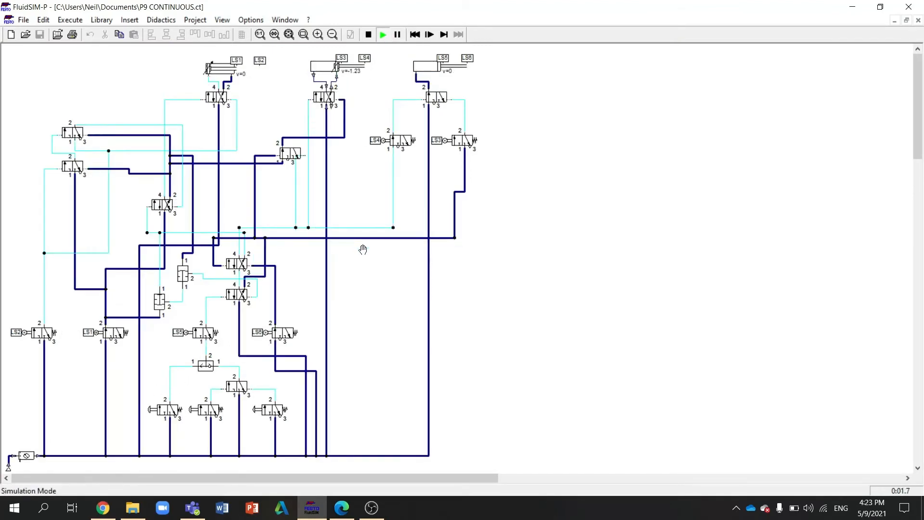
pyautogui.click(192, 409)
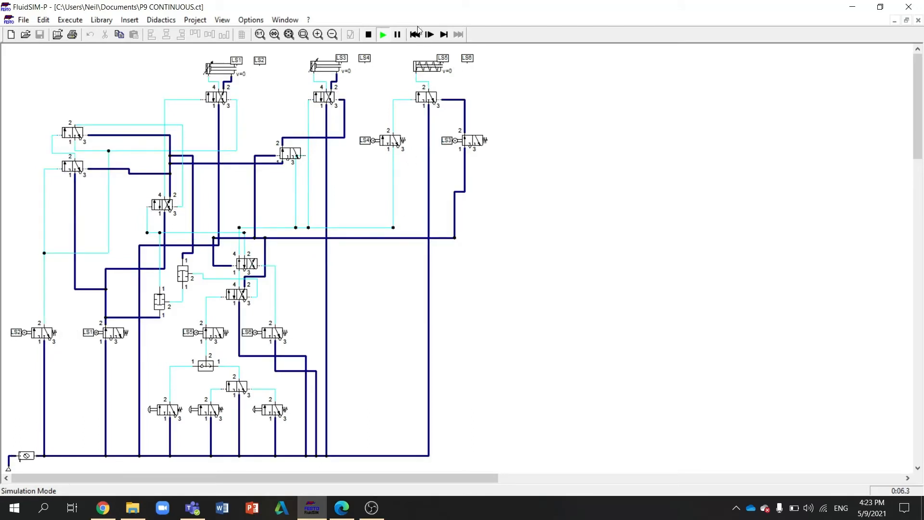
pyautogui.click(369, 34)
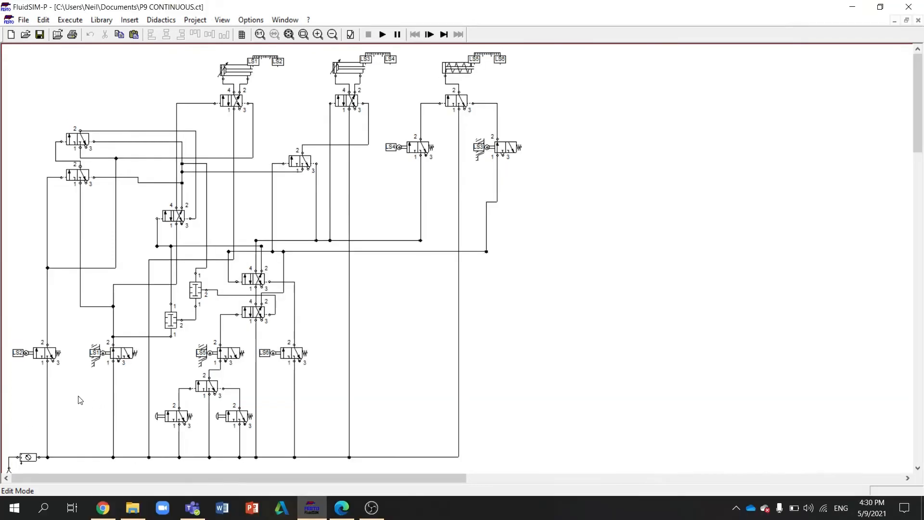
# Step: Delete the supply line with its branches in the two-pushbutton circuit and move the air source with its service unit further down
pyautogui.scroll(-3, 126, 377)
pyautogui.moveTo(43, 393); pyautogui.dragTo(514, 384)
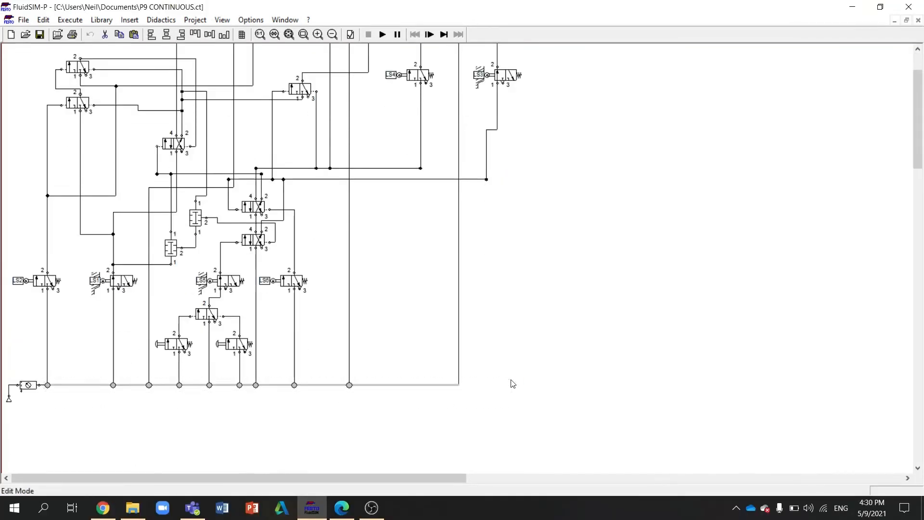
pyautogui.press('Delete')
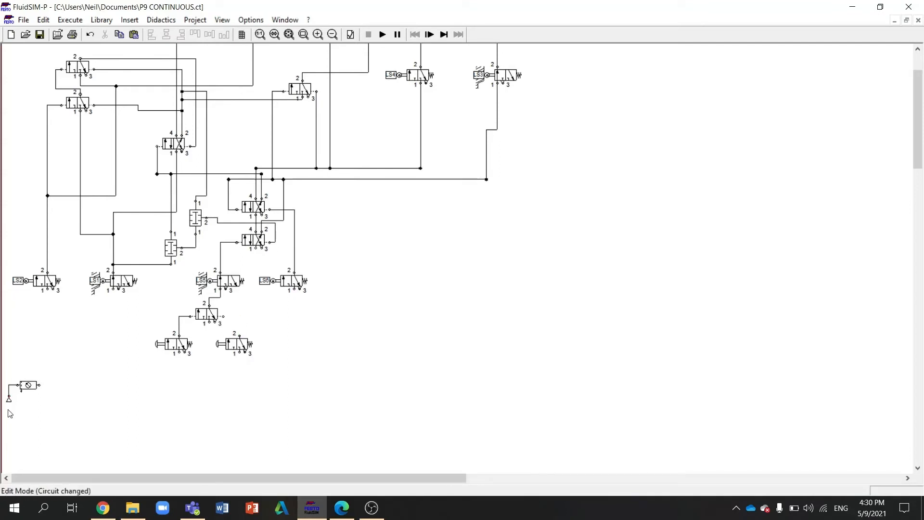
pyautogui.moveTo(8, 409); pyautogui.dragTo(31, 420)
# Step: Duplicate the second cylinder's 4/n-way valve and place the copy in the free area beside and below the pushbutton valves
pyautogui.scroll(3, 292, 374)
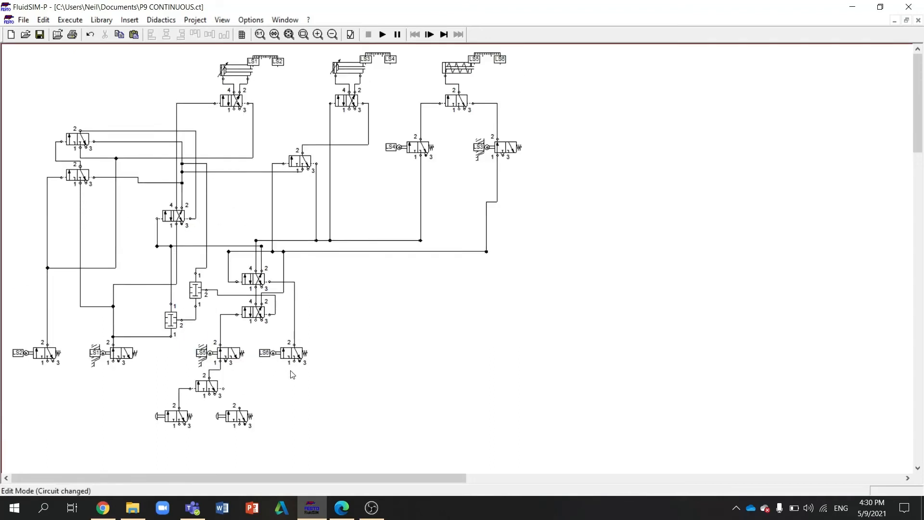
pyautogui.click(347, 101)
pyautogui.hotkey('ctrl', 'v')
pyautogui.scroll(-5, 475, 276)
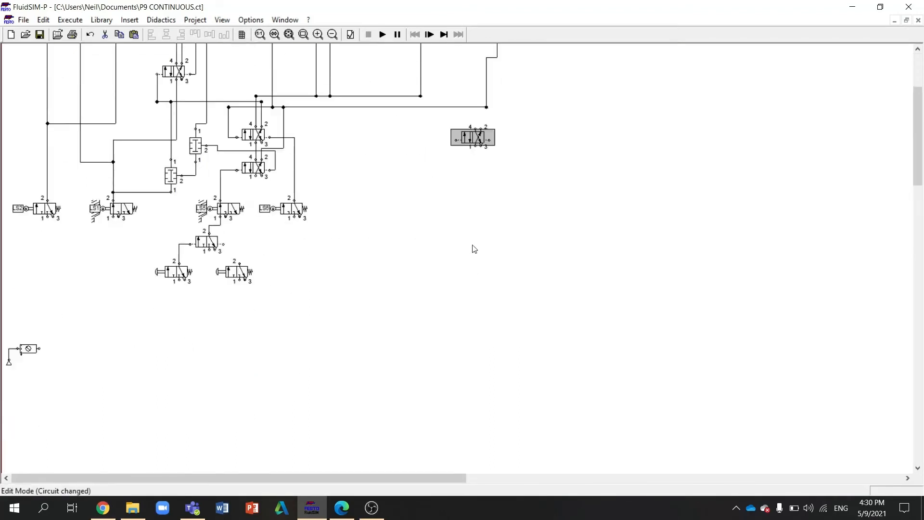
pyautogui.moveTo(478, 135); pyautogui.dragTo(500, 314)
# Step: Replace the copied 4/n-way valve's pneumatic actuation with general manual actuation on both sides and shift the valve slightly towards the circuit
pyautogui.doubleClick(500, 314)
pyautogui.click(364, 286)
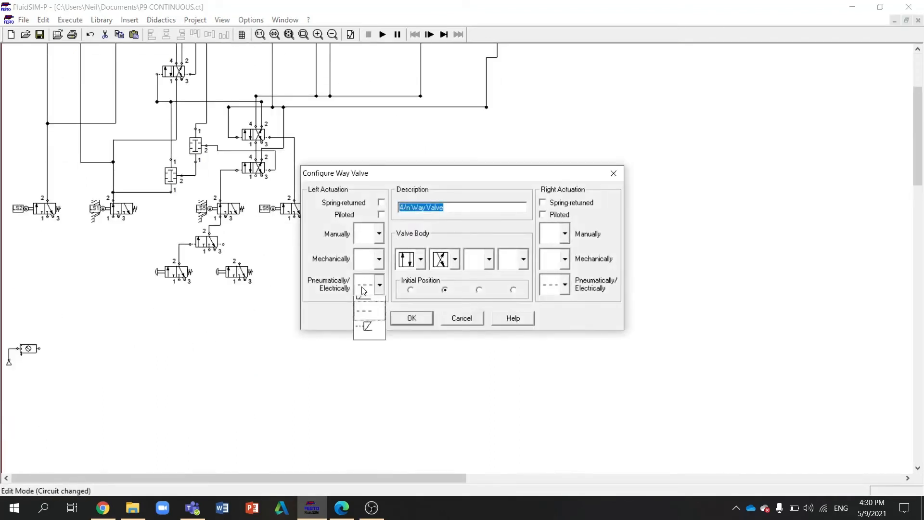
pyautogui.click(365, 306)
pyautogui.click(564, 285)
pyautogui.click(553, 308)
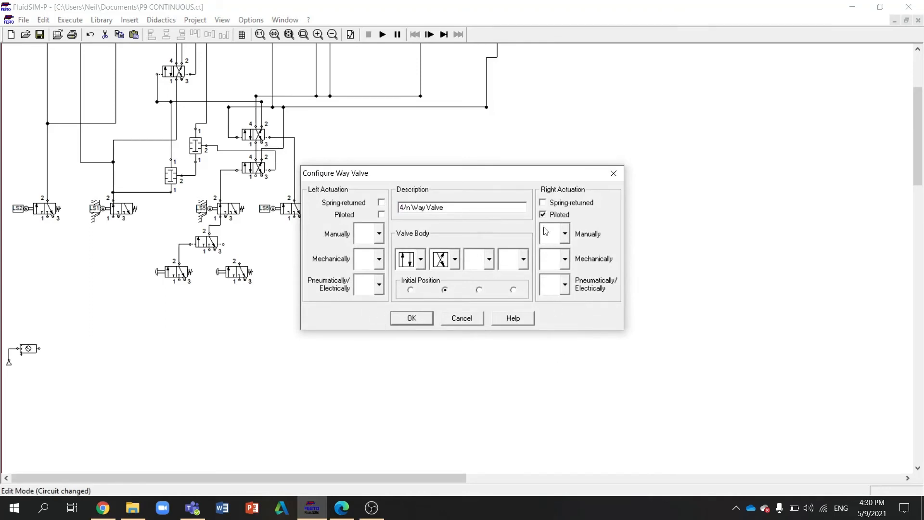
pyautogui.click(553, 234)
pyautogui.click(552, 275)
pyautogui.click(378, 234)
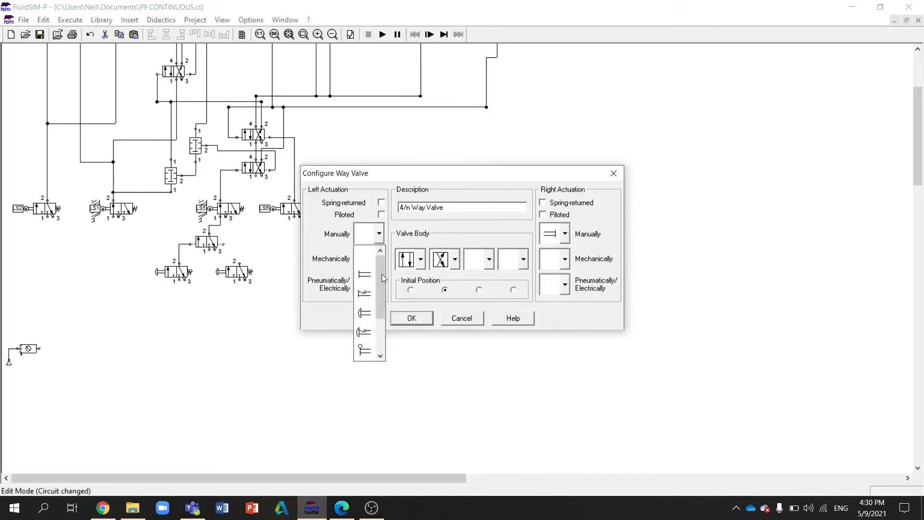
pyautogui.click(365, 275)
pyautogui.click(398, 322)
pyautogui.moveTo(500, 322); pyautogui.dragTo(481, 322)
pyautogui.click(439, 353)
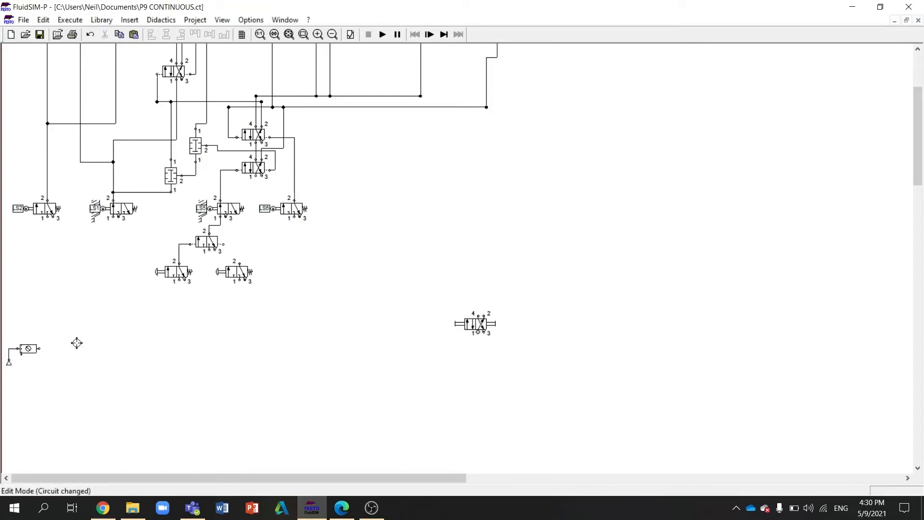
# Step: Pipe the service unit to the manual valve's port 1 and its port 2 to LS2, LS1, the left pushbutton valve and the pilot valve
pyautogui.moveTo(41, 350); pyautogui.dragTo(40, 350)
pyautogui.moveTo(483, 316); pyautogui.dragTo(48, 219)
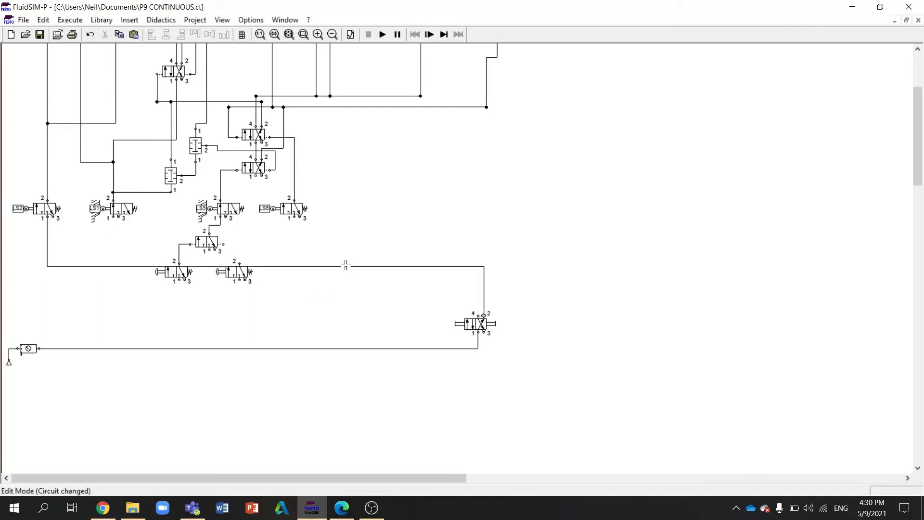
pyautogui.moveTo(346, 265); pyautogui.dragTo(345, 307)
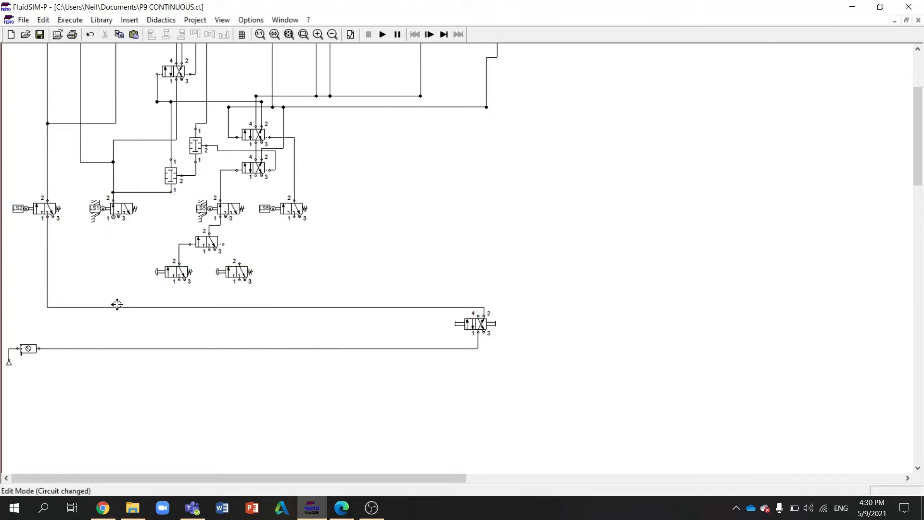
pyautogui.moveTo(115, 309); pyautogui.dragTo(117, 307)
pyautogui.moveTo(179, 281); pyautogui.dragTo(208, 307)
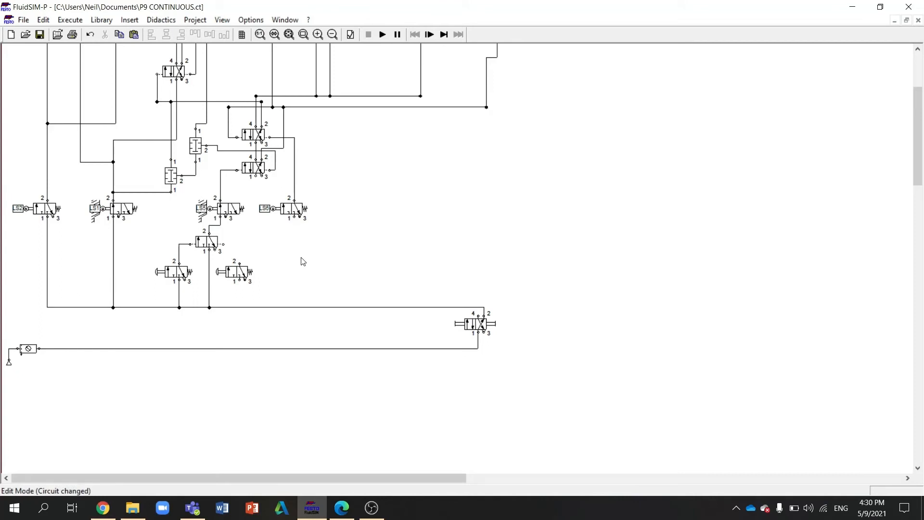
# Step: Insert a shuttle valve above and beside the right pushbutton valve and pipe its port 2 to the pilot valve's right pilot port
pyautogui.click(907, 21)
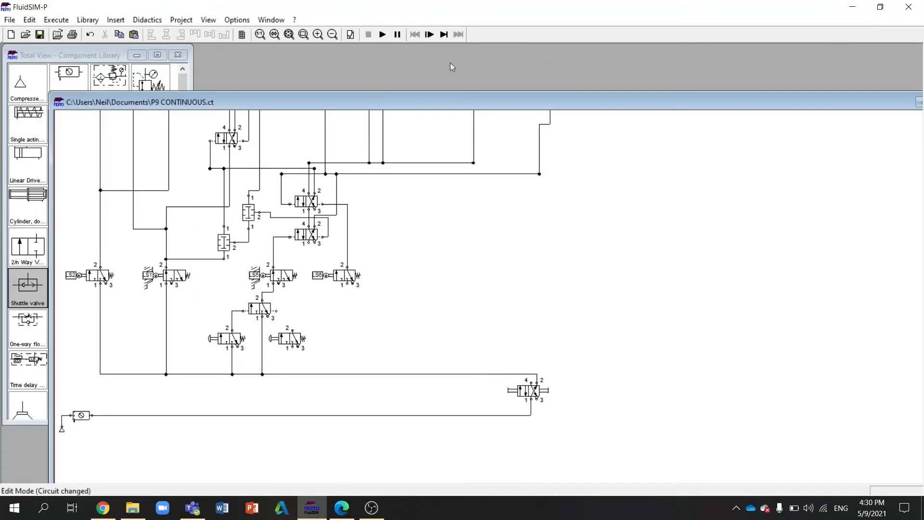
pyautogui.doubleClick(326, 100)
pyautogui.click(908, 22)
pyautogui.moveTo(27, 285); pyautogui.dragTo(404, 277)
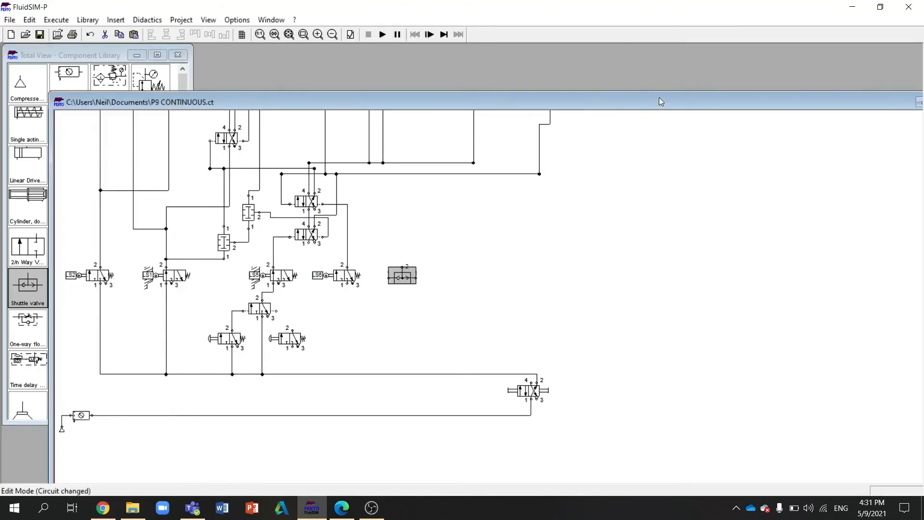
pyautogui.doubleClick(660, 99)
pyautogui.moveTo(354, 211); pyautogui.dragTo(265, 245)
pyautogui.click(236, 251)
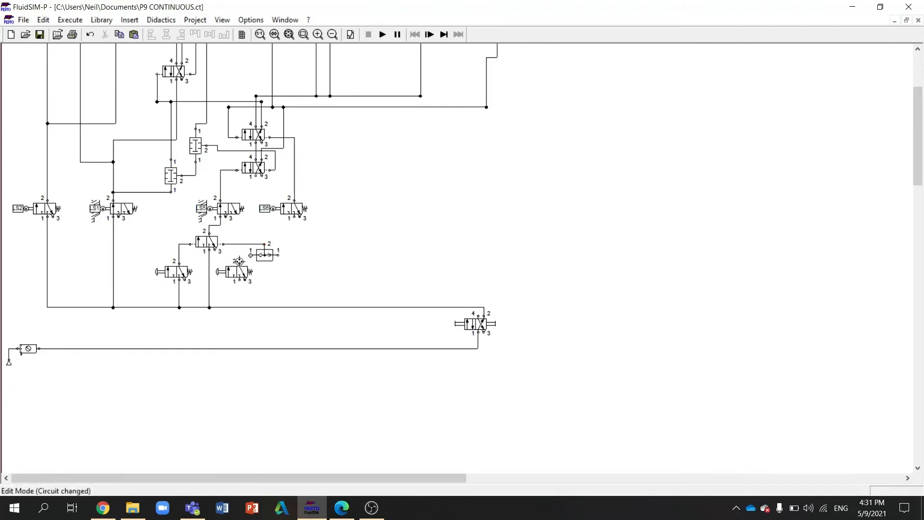
# Step: Pipe the right pushbutton valve's port 2 to the shuttle valve's left port 1, and paste three copies of the shuttle valve
pyautogui.click(269, 259)
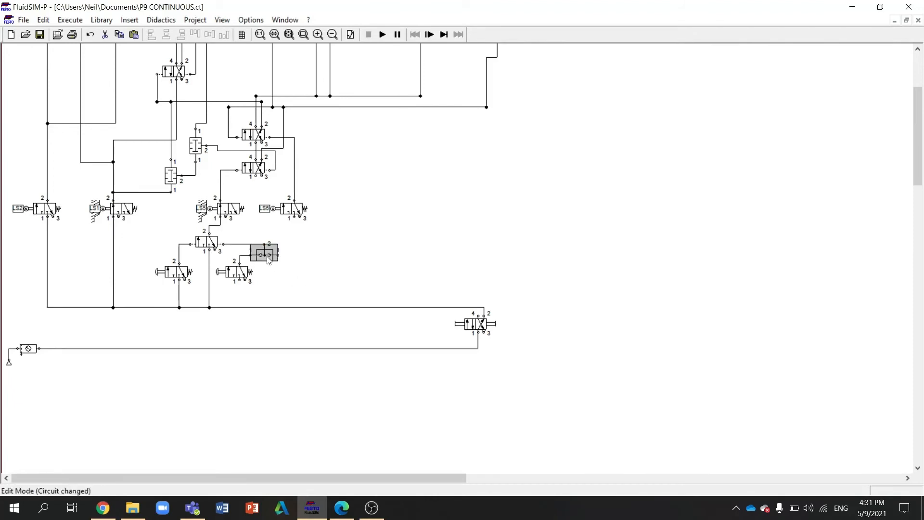
pyautogui.hotkey('ctrl', 'v')
pyautogui.hotkey('ctrl', 'v')
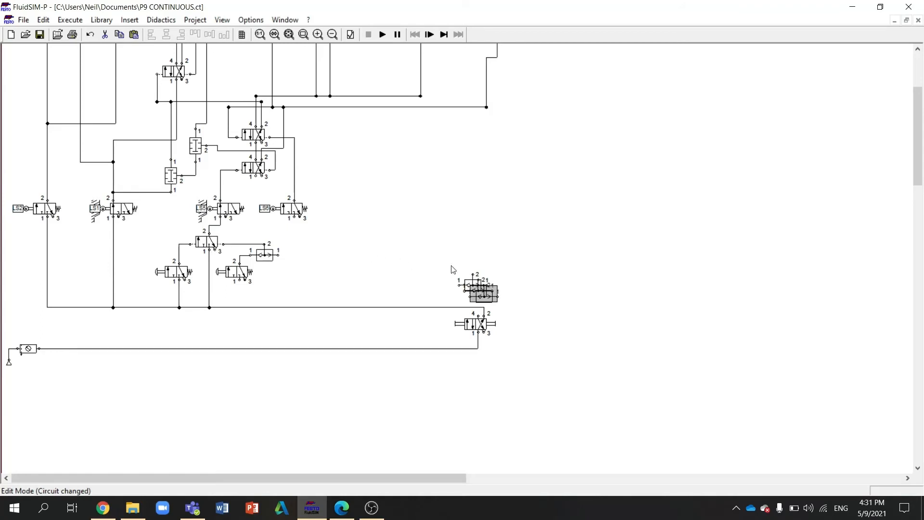
# Step: Insert a copied shuttle valve between the third cylinder valve's right pilot port and LS3, piping its port 2 to the pilot and left port 1 to LS3
pyautogui.scroll(5, 462, 245)
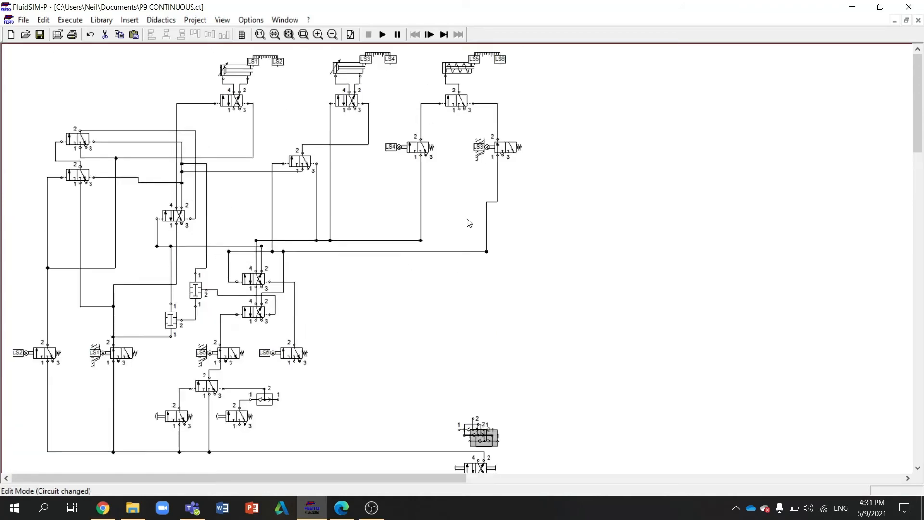
pyautogui.click(497, 117)
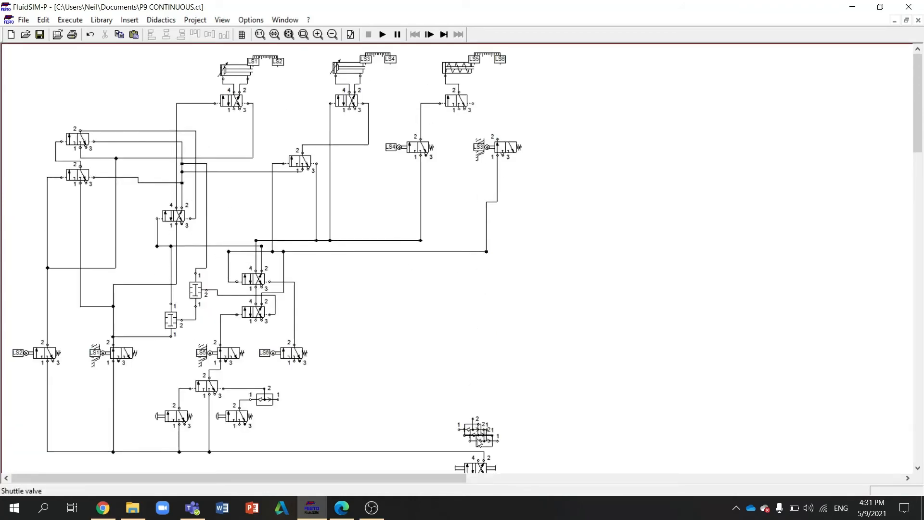
pyautogui.moveTo(479, 442); pyautogui.dragTo(524, 129)
pyautogui.click(476, 104)
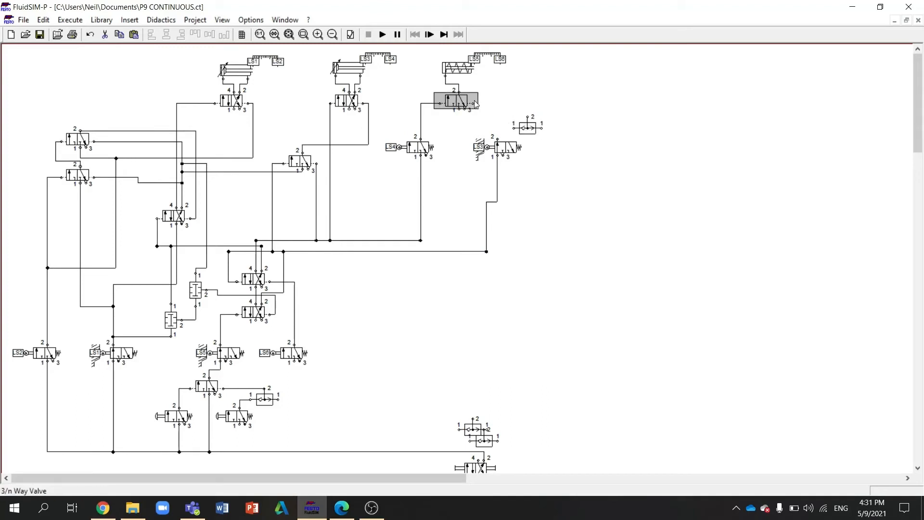
pyautogui.moveTo(476, 104); pyautogui.dragTo(528, 117)
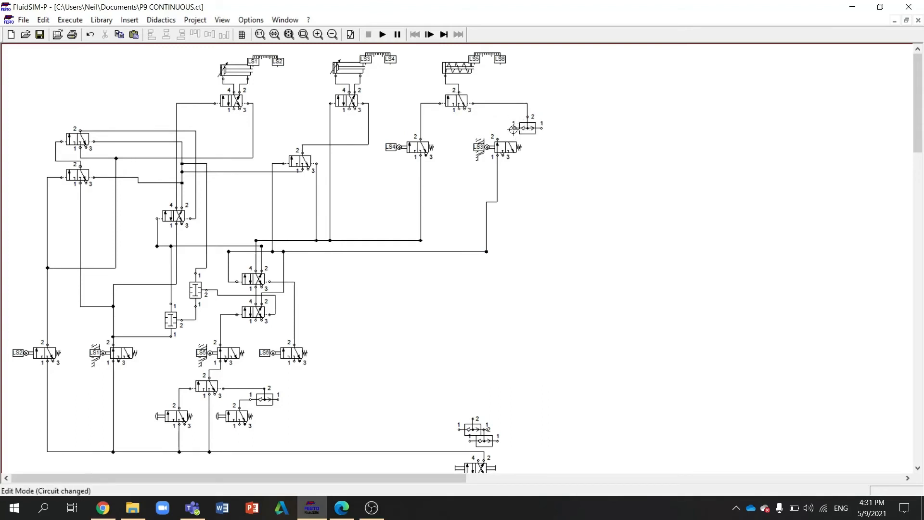
# Step: Insert a shuttle valve between the second cylinder valve's right pilot port and the 3/n-way valve's port 2, replacing their direct pipe
pyautogui.moveTo(469, 422); pyautogui.dragTo(363, 126)
pyautogui.click(363, 144)
pyautogui.press('Delete')
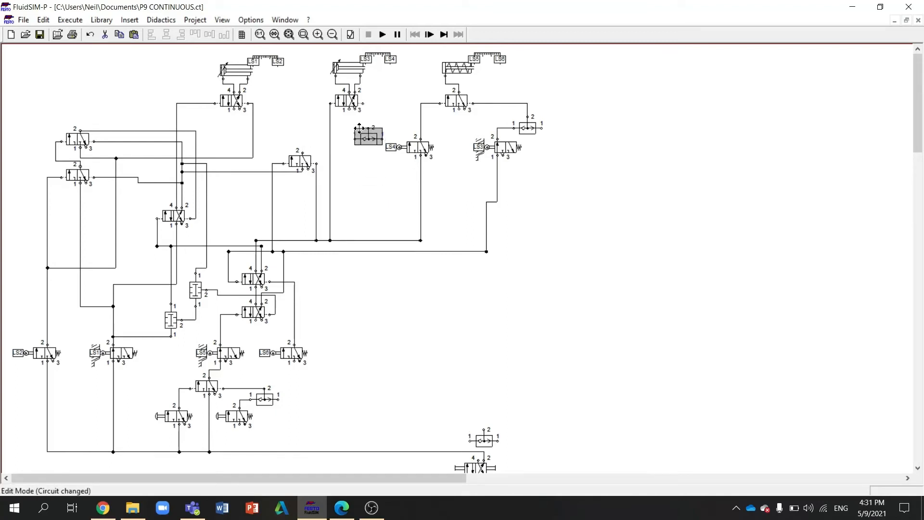
pyautogui.click(371, 113)
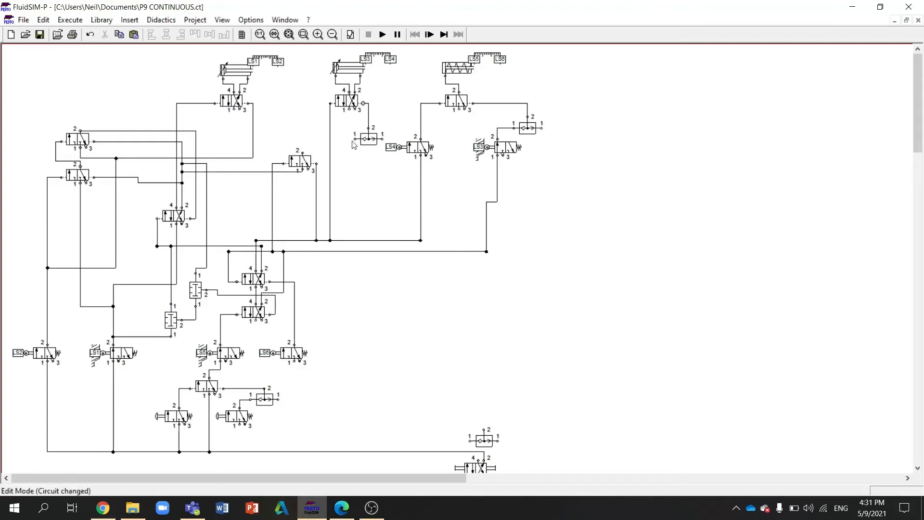
pyautogui.moveTo(302, 154); pyautogui.dragTo(354, 139)
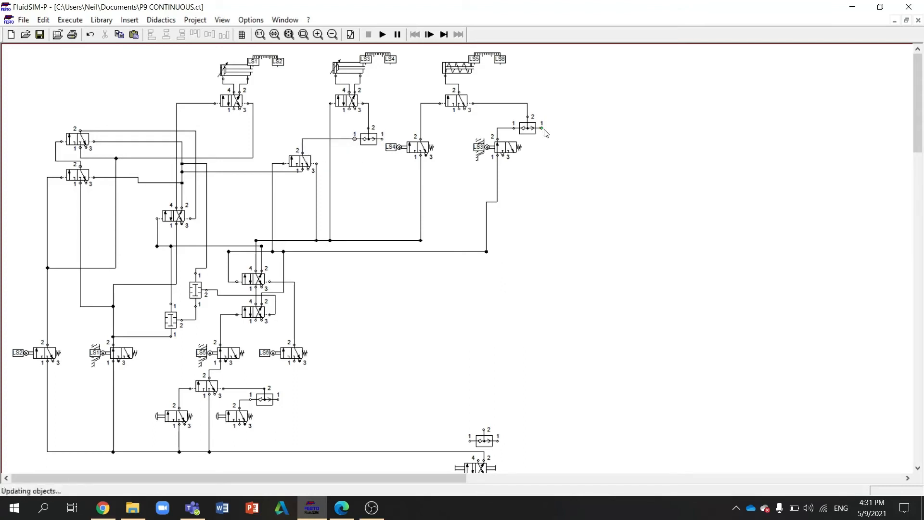
# Step: Insert a shuttle valve at the first cylinder valve's right pilot port, replacing the direct pipe, and route its left port 1 to the LS2 line junction
pyautogui.moveTo(490, 439); pyautogui.dragTo(272, 131)
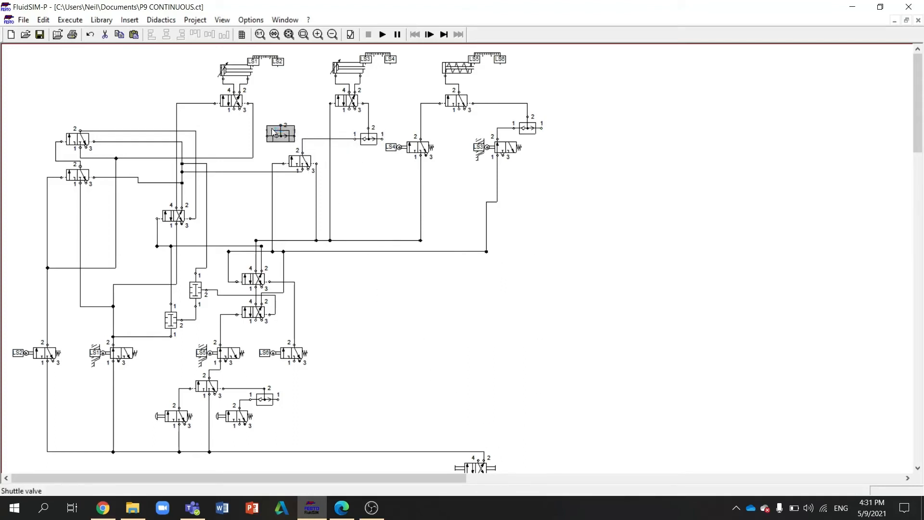
pyautogui.click(253, 140)
pyautogui.press('Delete')
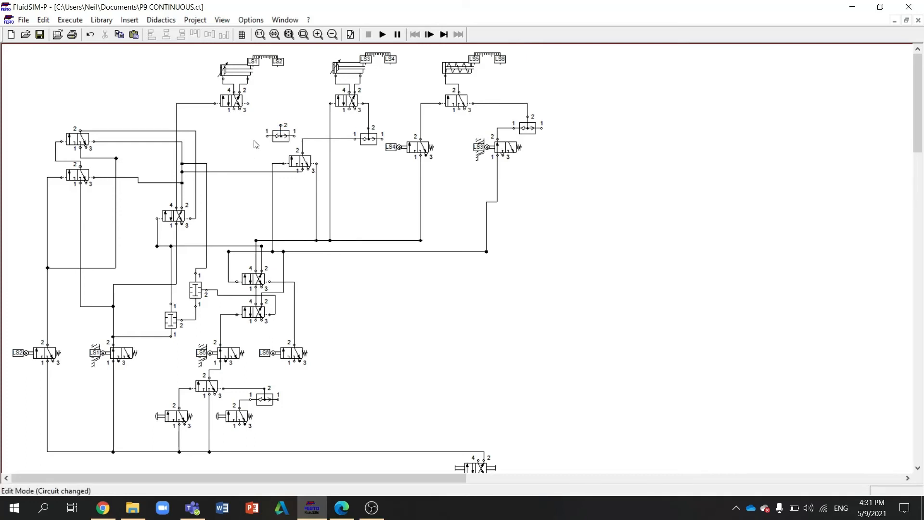
pyautogui.moveTo(288, 139); pyautogui.dragTo(263, 135)
pyautogui.click(254, 111)
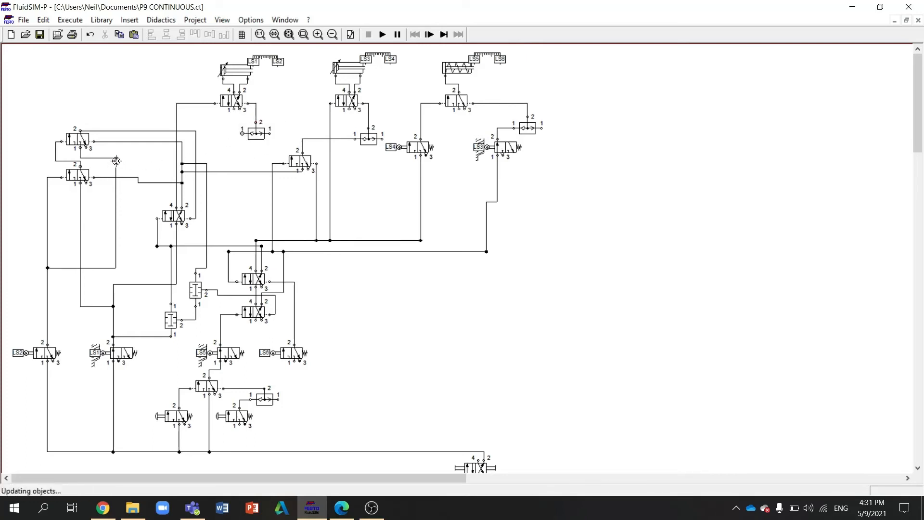
pyautogui.moveTo(243, 133); pyautogui.dragTo(116, 161)
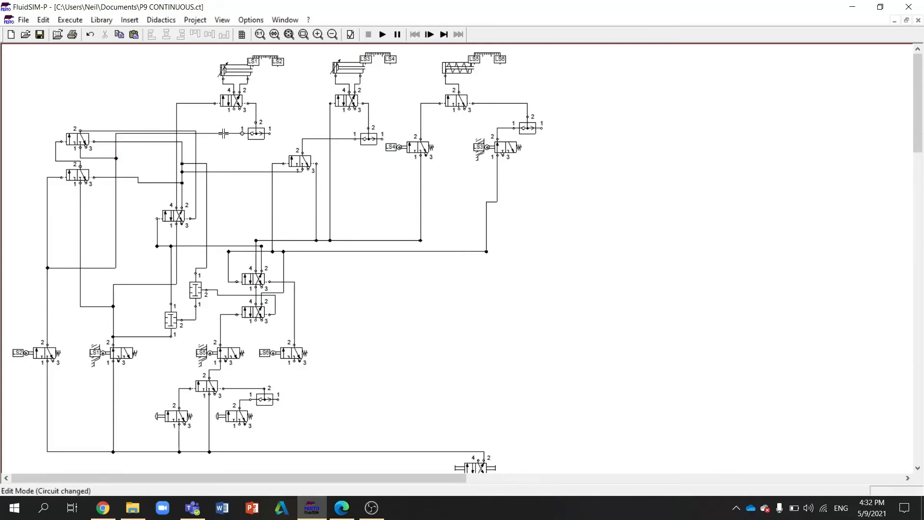
pyautogui.moveTo(223, 133); pyautogui.dragTo(220, 155)
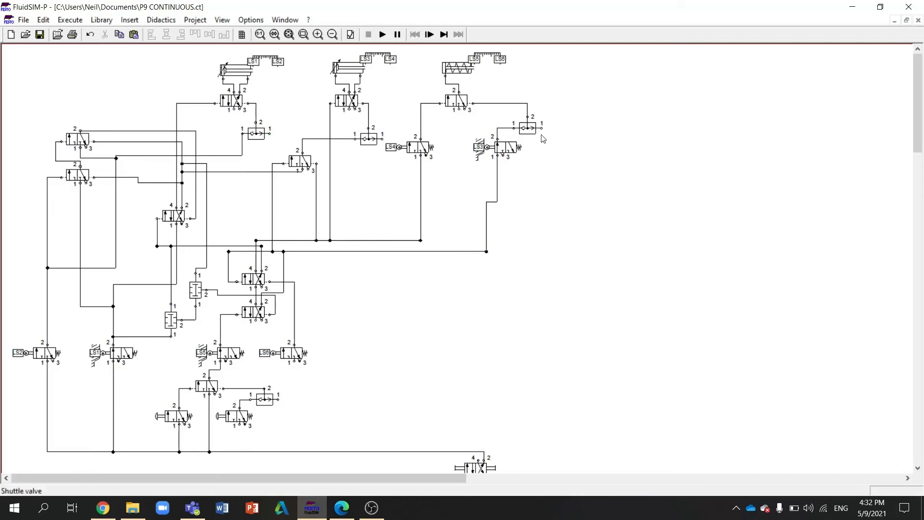
# Step: Pipe the third cylinder's and pushbutton's shuttle valves' right ports to the manual valve's port 4, and the right pushbutton's port 1 to the port 2 line
pyautogui.moveTo(542, 128); pyautogui.dragTo(498, 438)
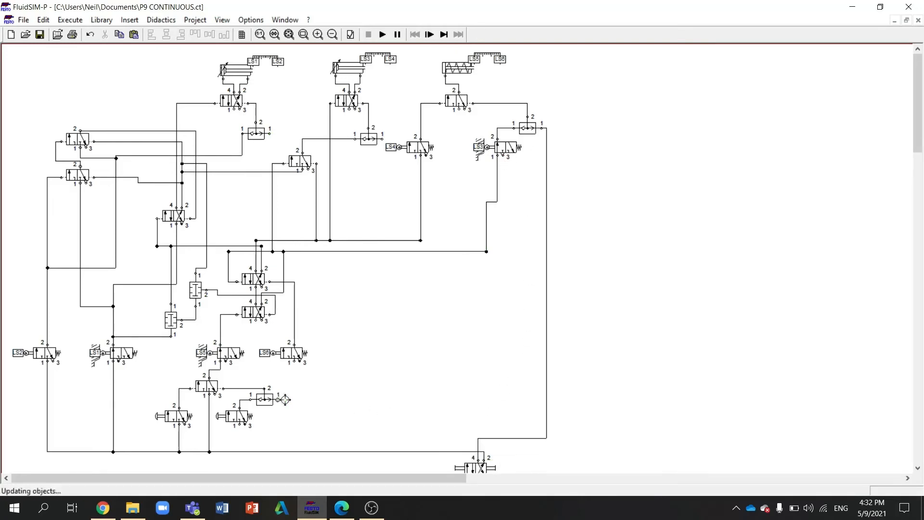
pyautogui.click(547, 400)
pyautogui.click(547, 399)
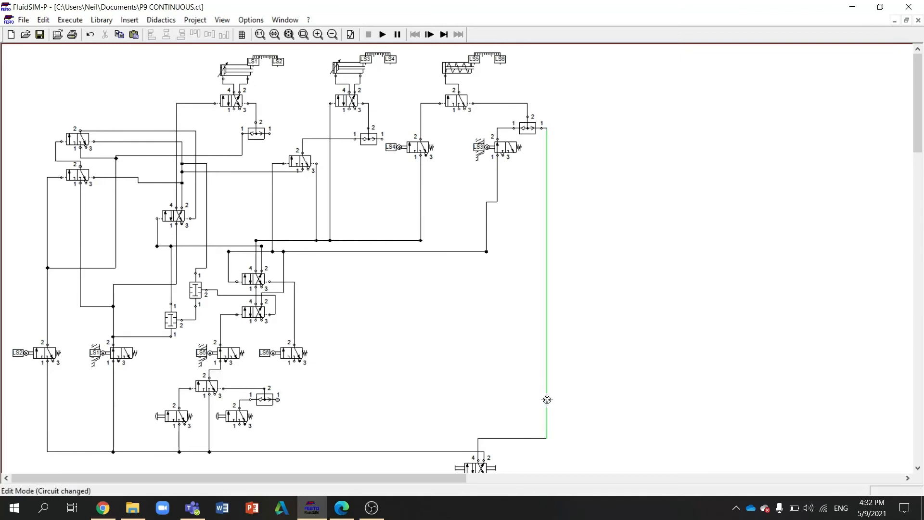
pyautogui.moveTo(547, 400); pyautogui.dragTo(278, 399)
pyautogui.moveTo(239, 425); pyautogui.dragTo(239, 451)
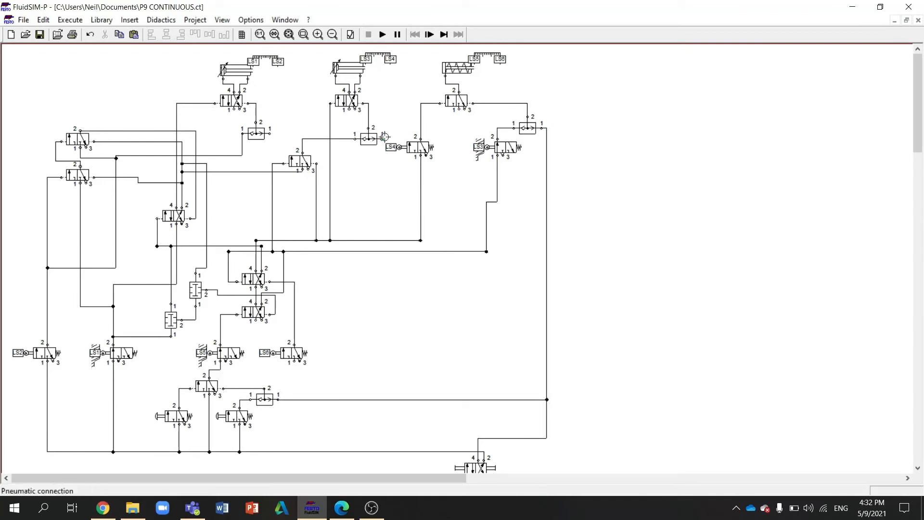
# Step: Pipe the right ports of the second and first cylinders' shuttle valves to the manual valve's port 4 line, routing the second one clear of LS4
pyautogui.moveTo(382, 138); pyautogui.dragTo(547, 185)
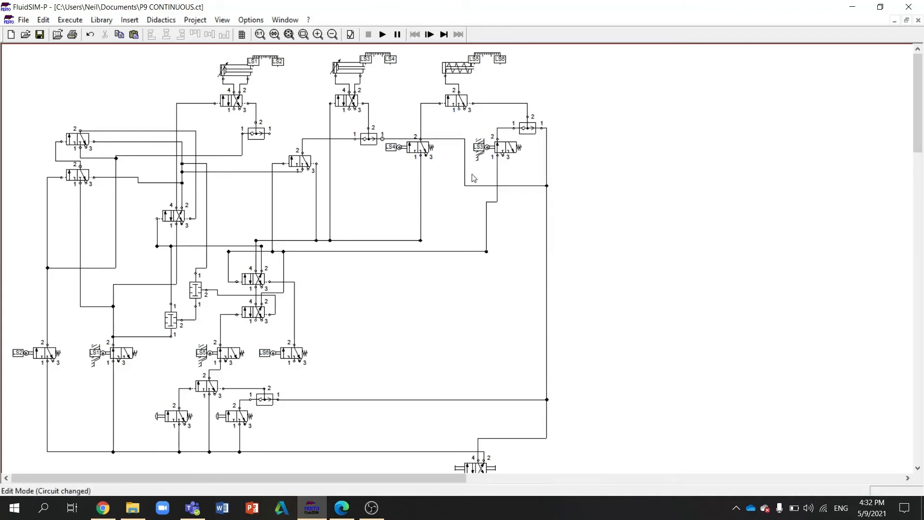
pyautogui.moveTo(446, 139); pyautogui.dragTo(445, 122)
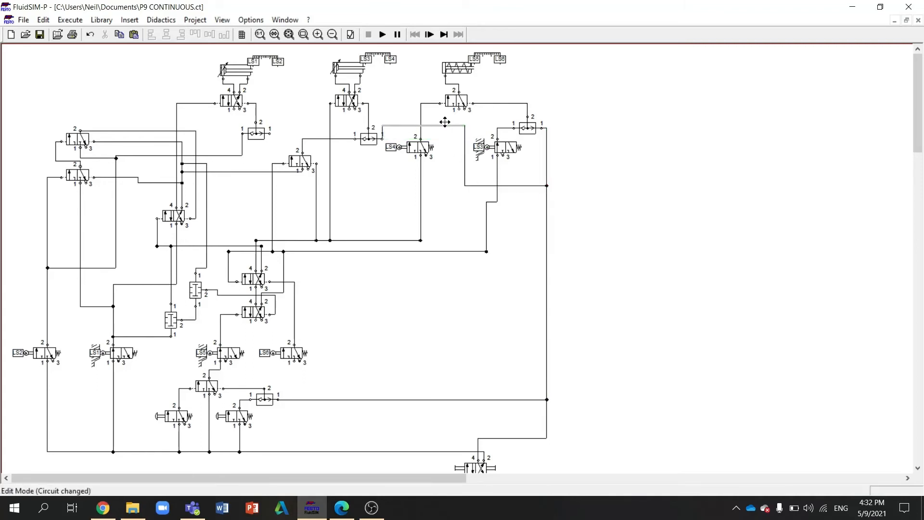
pyautogui.moveTo(382, 131); pyautogui.dragTo(387, 131)
pyautogui.moveTo(271, 134); pyautogui.dragTo(347, 399)
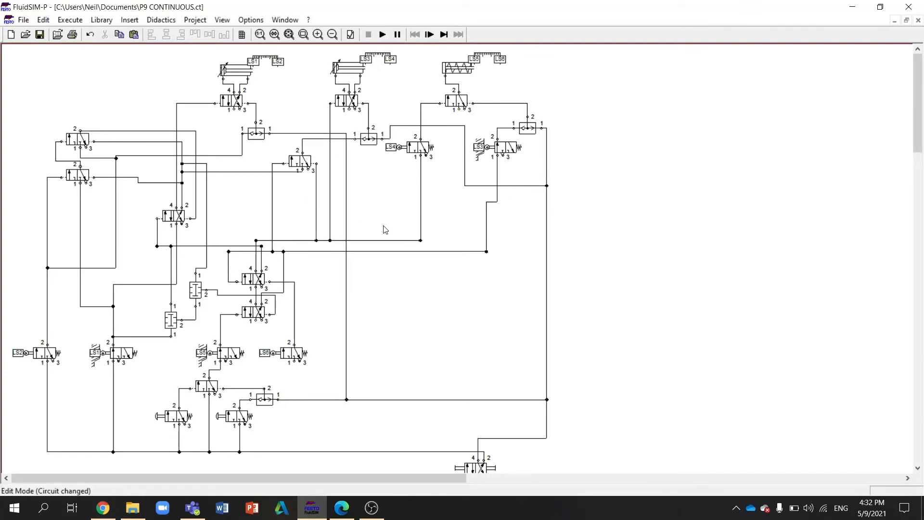
# Step: Fit the whole circuit to the window and check it for open connections with a simulation start, cancelling the run
pyautogui.click(222, 20)
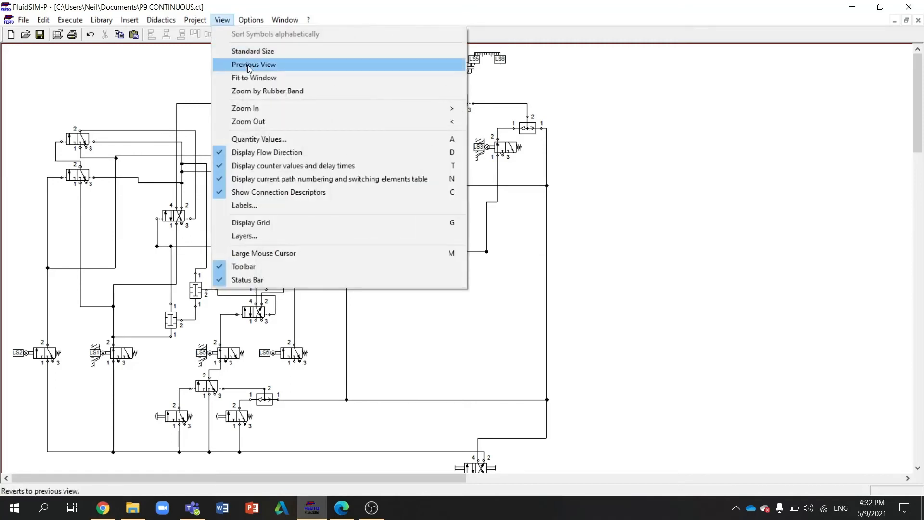
pyautogui.click(250, 78)
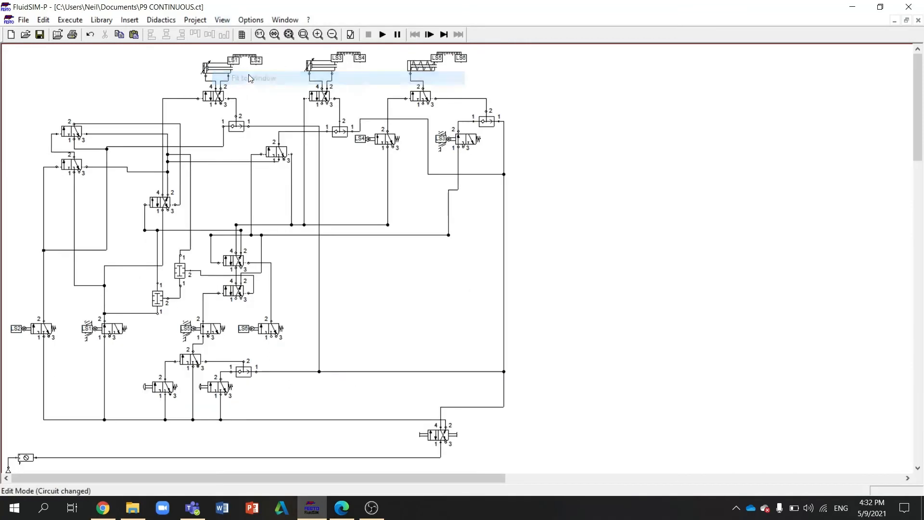
pyautogui.click(382, 35)
pyautogui.click(462, 277)
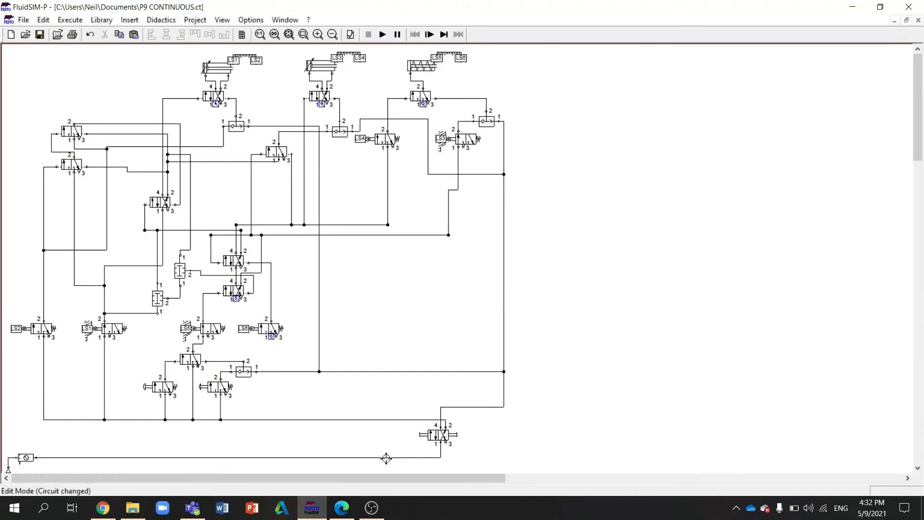
# Step: Pipe port 1 of each of the three cylinders' valves to the service unit's outlet line
pyautogui.moveTo(387, 458); pyautogui.dragTo(385, 458)
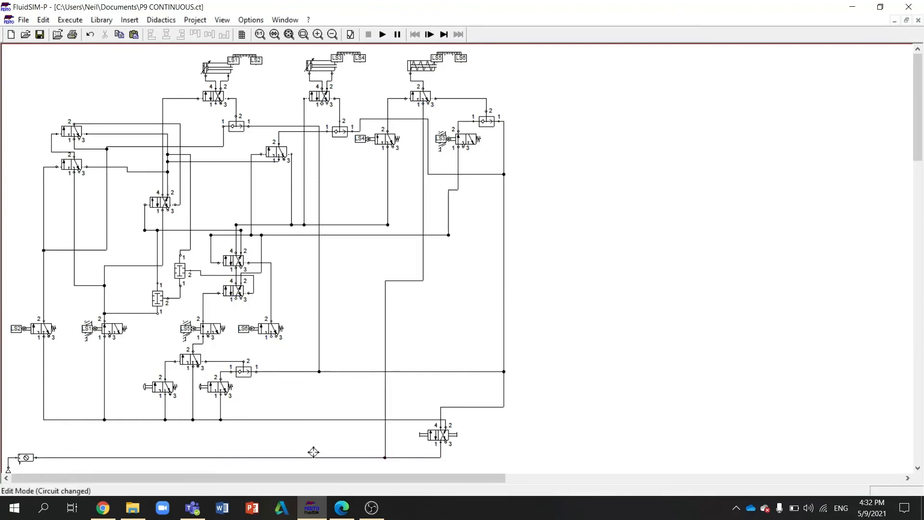
pyautogui.moveTo(313, 460); pyautogui.dragTo(312, 457)
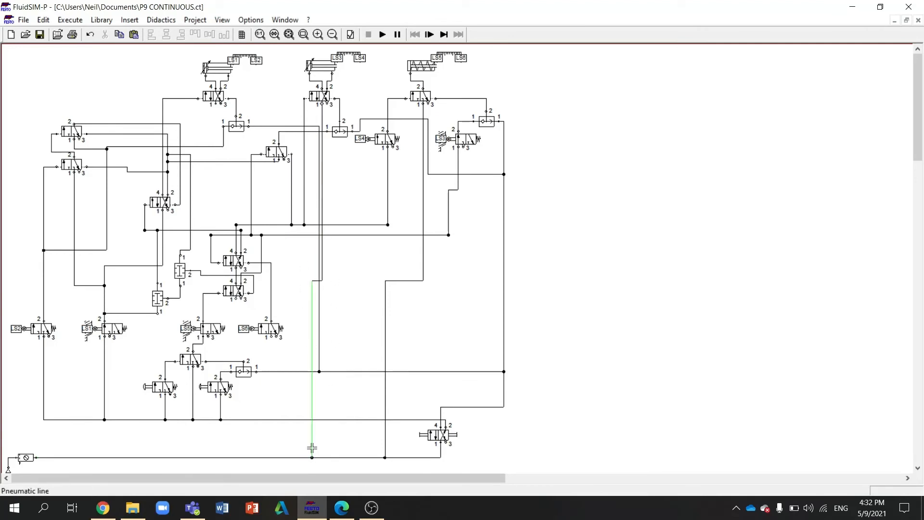
pyautogui.moveTo(312, 457); pyautogui.dragTo(322, 457)
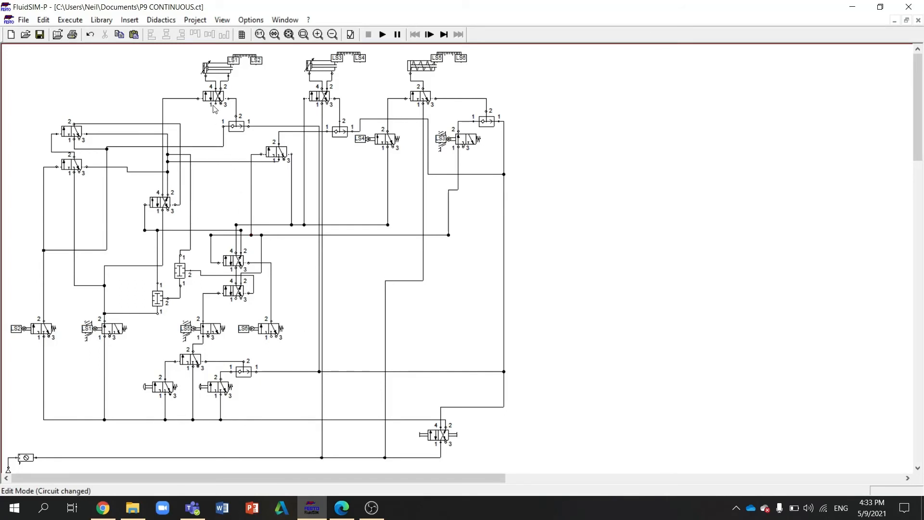
pyautogui.moveTo(204, 450); pyautogui.dragTo(204, 458)
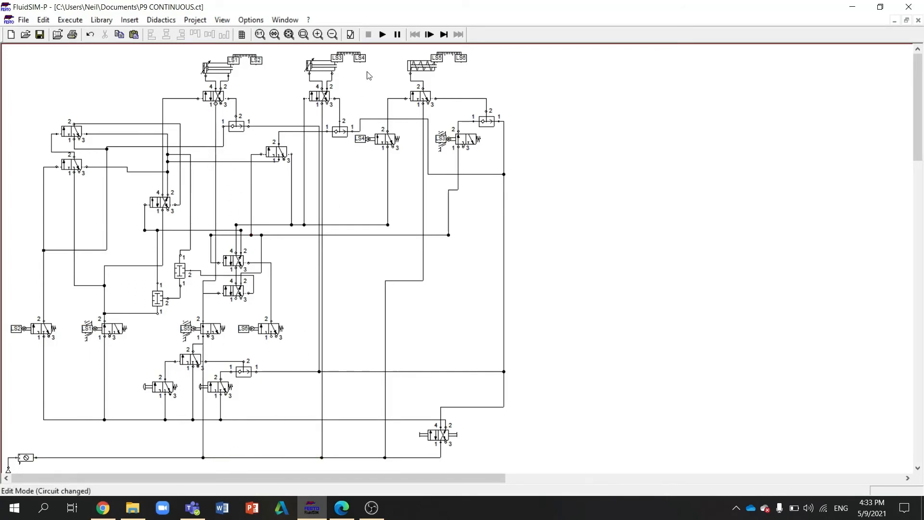
# Step: Recheck the circuit for open connections and pipe port 1 of LS6 and of the lower 4/n-way group valve to the manual valve's port 2 line
pyautogui.click(382, 34)
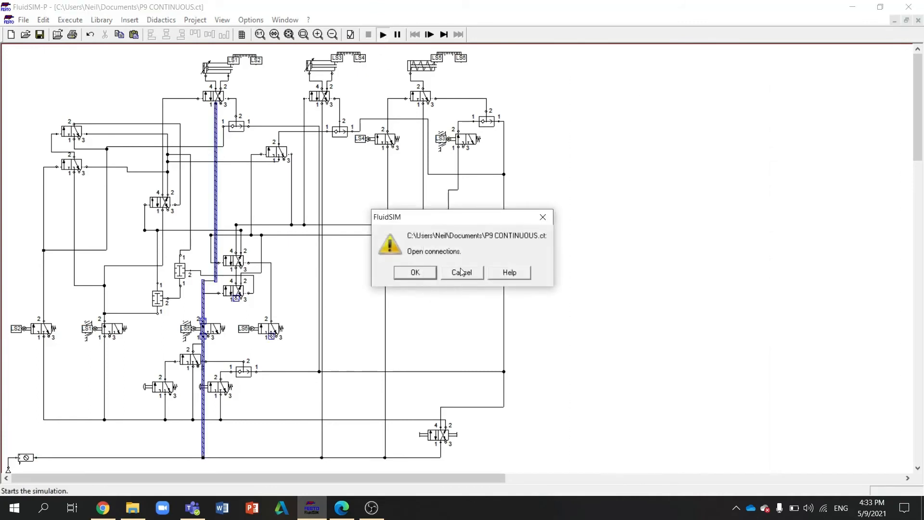
pyautogui.click(462, 273)
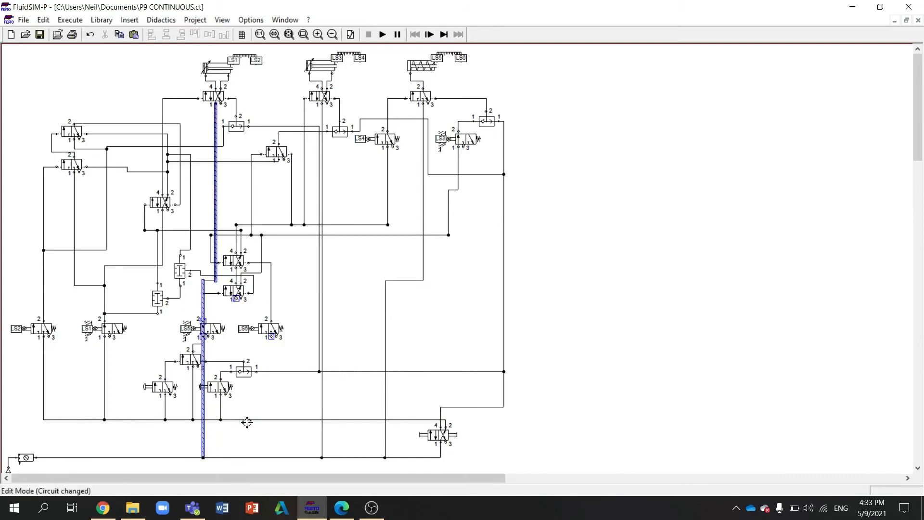
pyautogui.moveTo(251, 420); pyautogui.dragTo(249, 419)
pyautogui.moveTo(272, 337); pyautogui.dragTo(261, 418)
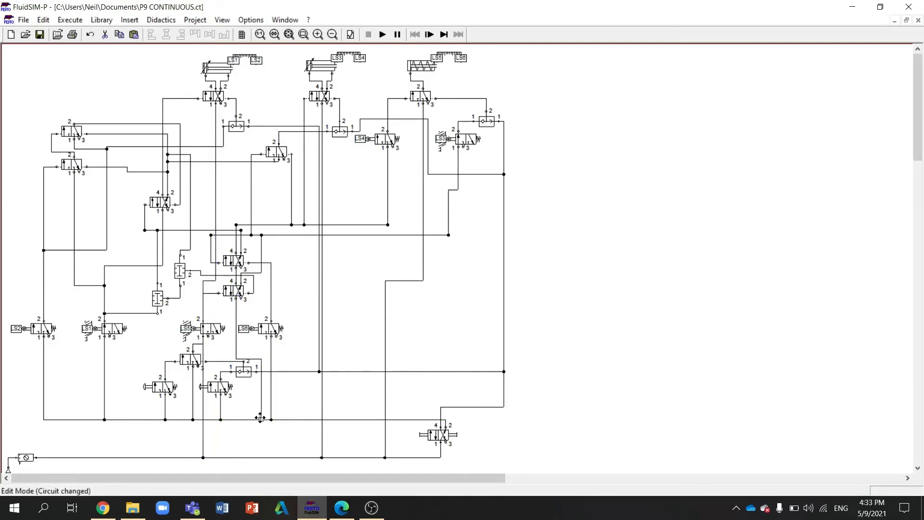
pyautogui.moveTo(256, 359); pyautogui.dragTo(258, 348)
# Step: Reroute the first cylinder valve's supply line clear of LS5, and shift the lower two-pressure valve and its pipe to the LS1 line upward
pyautogui.moveTo(203, 457); pyautogui.dragTo(136, 455)
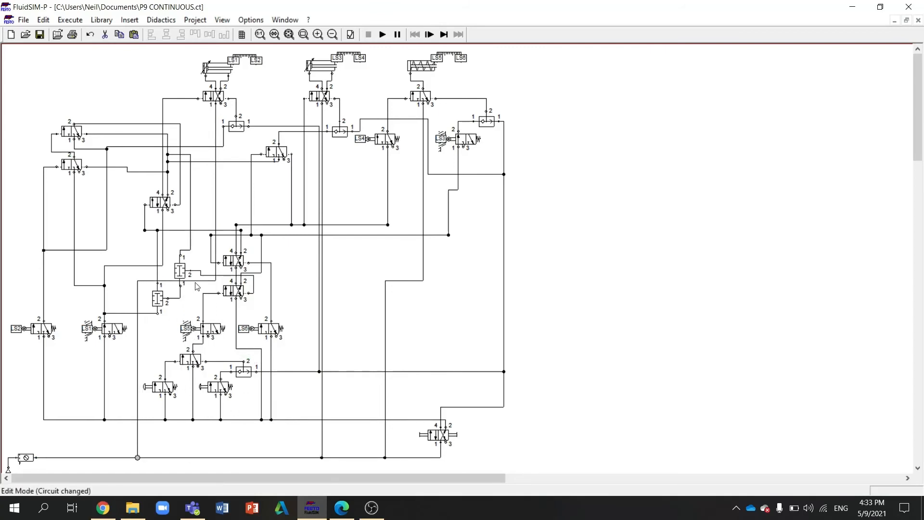
pyautogui.moveTo(215, 168); pyautogui.dragTo(205, 169)
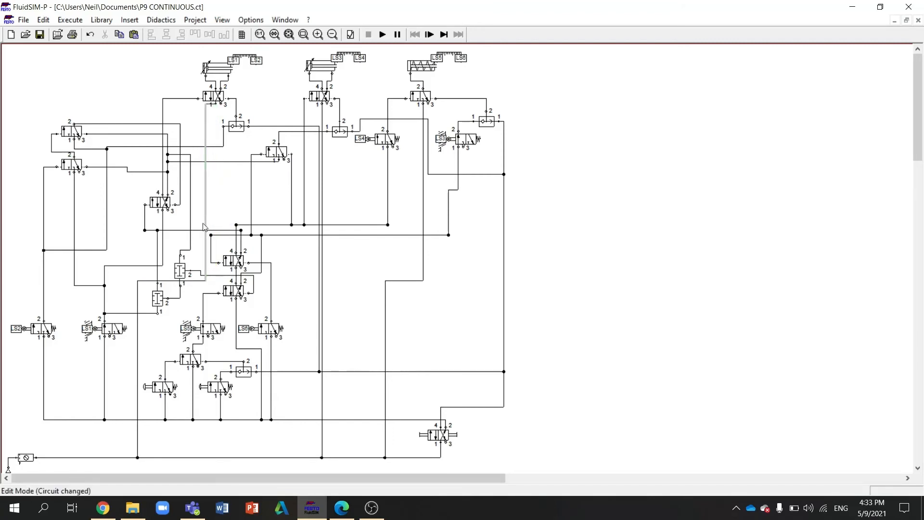
pyautogui.moveTo(186, 280); pyautogui.dragTo(155, 284)
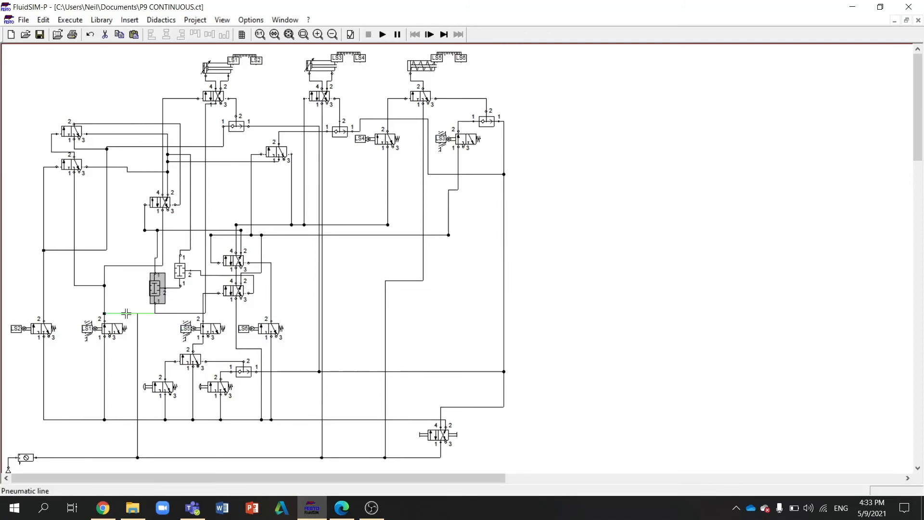
pyautogui.click(107, 304)
pyautogui.click(105, 305)
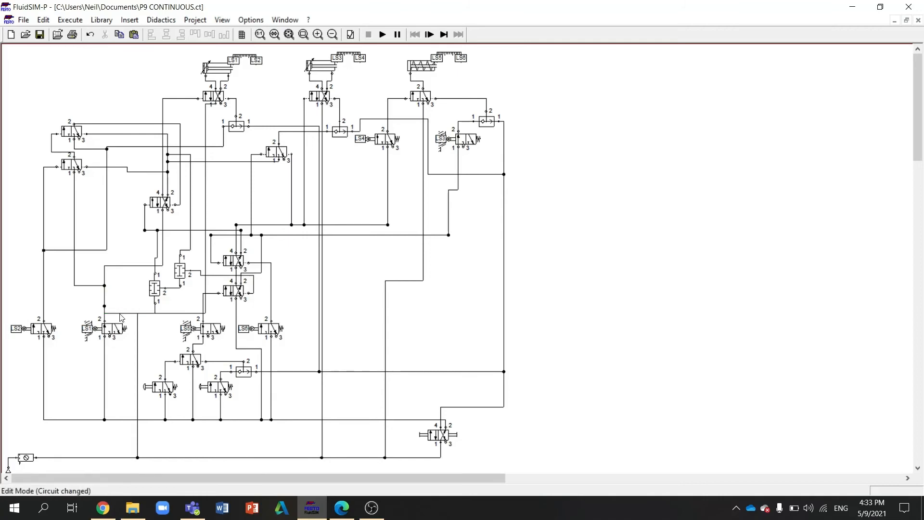
pyautogui.moveTo(120, 314); pyautogui.dragTo(121, 304)
# Step: Simulate the circuit with the start pushbutton, switch the manual 4/n-way valve over and back to reset the cylinders, and stop the run
pyautogui.click(382, 35)
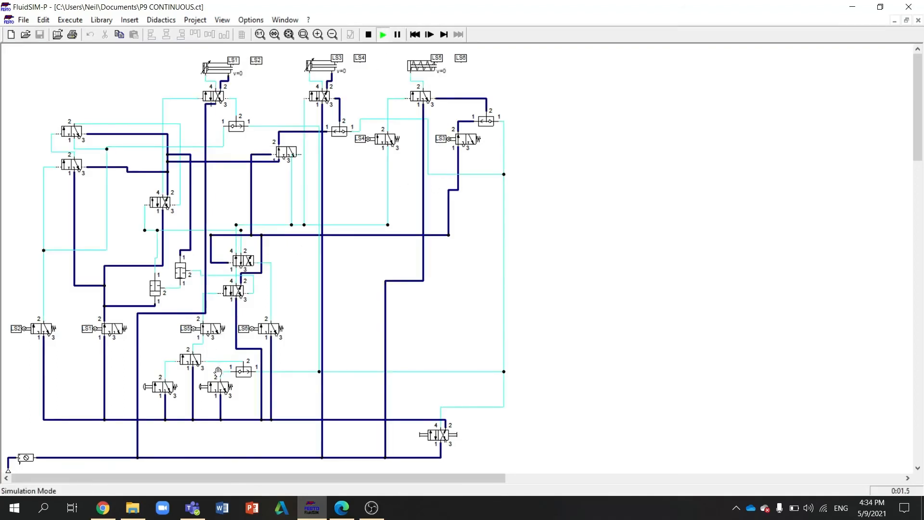
pyautogui.click(149, 388)
pyautogui.click(161, 388)
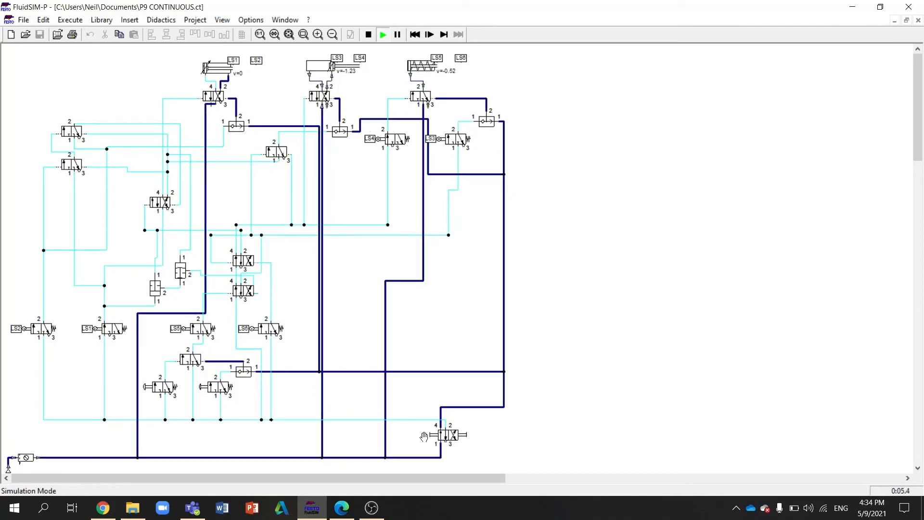
pyautogui.click(440, 433)
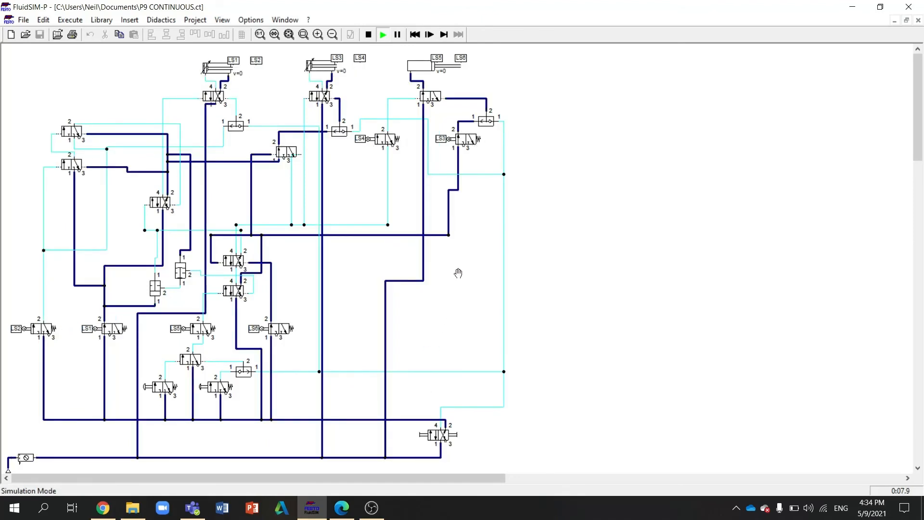
pyautogui.click(368, 35)
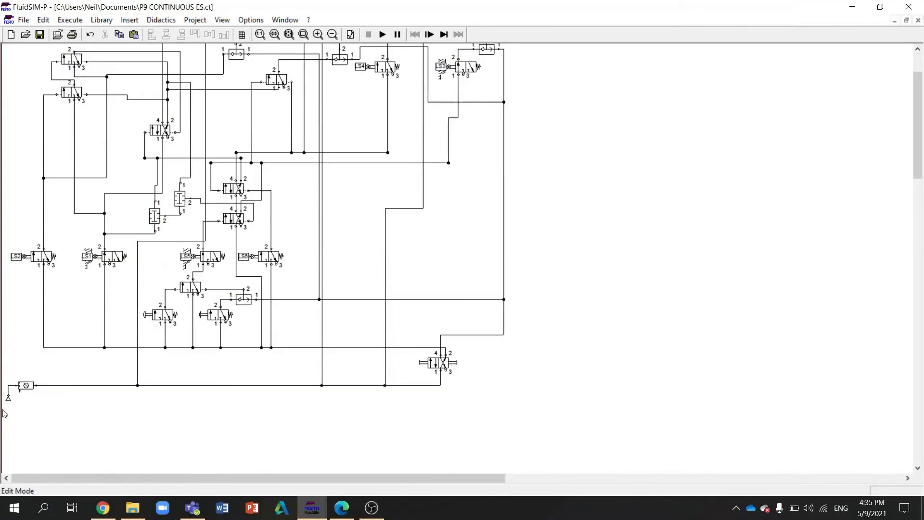
# Step: Shift the start/stop valves, manual valve and air supply downward, and reroute the LS6 and lower group valve supply lines clear of the pushbuttons
pyautogui.moveTo(3, 410); pyautogui.dragTo(554, 286)
pyautogui.moveTo(214, 312); pyautogui.dragTo(213, 360)
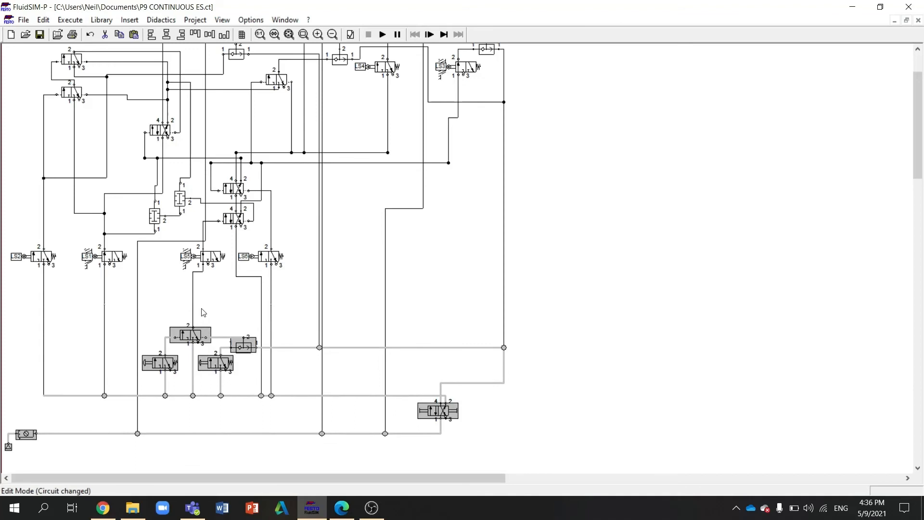
pyautogui.click(218, 312)
pyautogui.moveTo(271, 388); pyautogui.dragTo(300, 394)
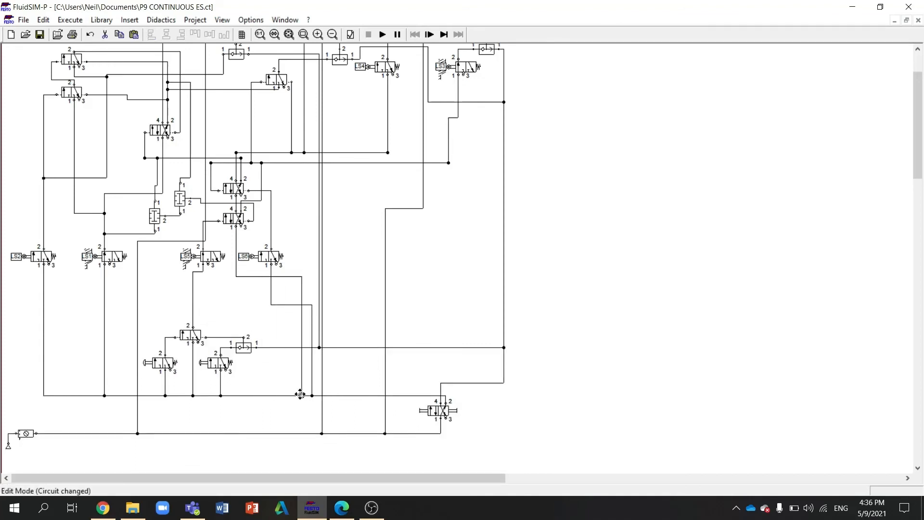
# Step: Delete the pipe between LS5 and the start/stop 3/n-way valve, and move the start/stop valve group with its shuttle valve to the right
pyautogui.click(193, 316)
pyautogui.press('Delete')
pyautogui.moveTo(144, 400); pyautogui.dragTo(274, 326)
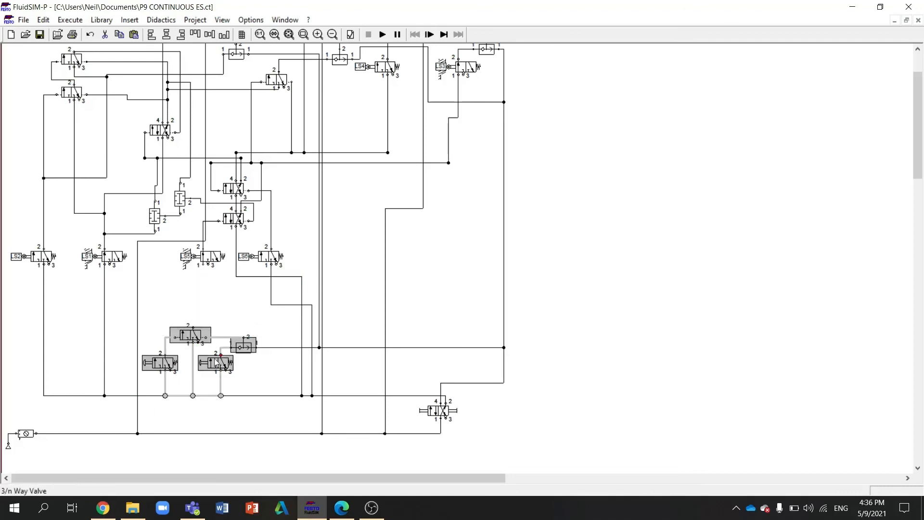
pyautogui.moveTo(216, 365); pyautogui.dragTo(249, 366)
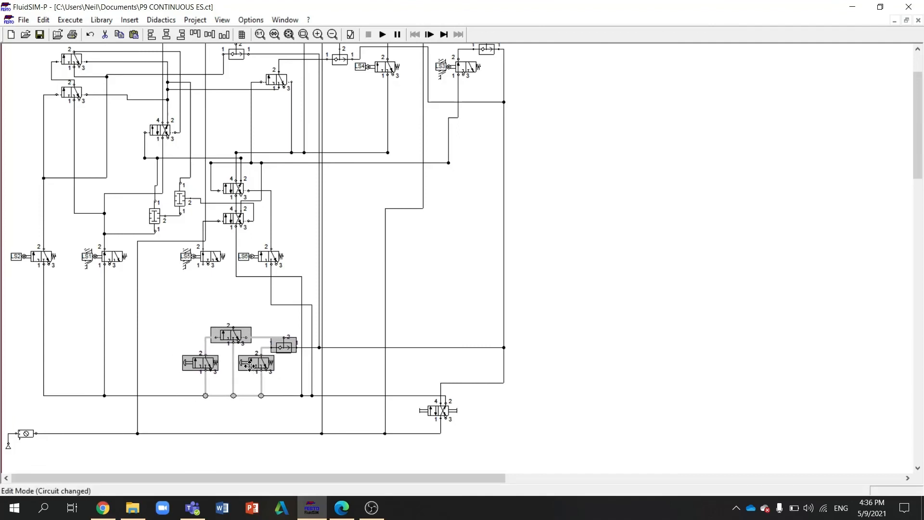
pyautogui.click(323, 353)
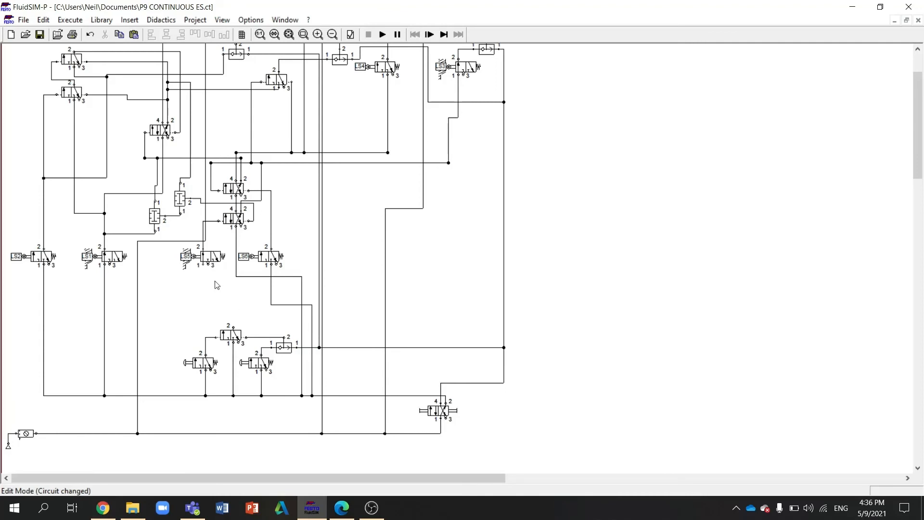
# Step: Pipe a copied shuttle valve to LS5 port 1, joining the start/stop valve's port 2 and a copied pushbutton valve fed from the supply line
pyautogui.hotkey('ctrl', 'v')
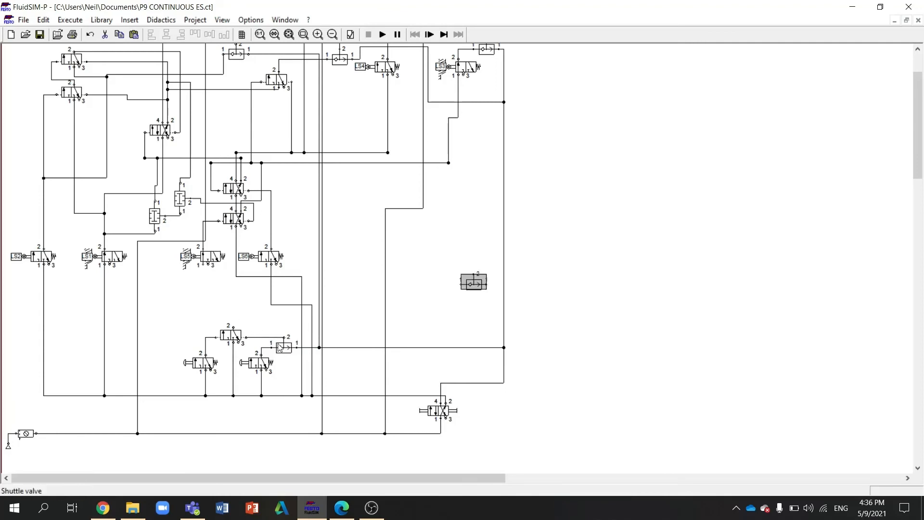
pyautogui.moveTo(462, 283); pyautogui.dragTo(198, 302)
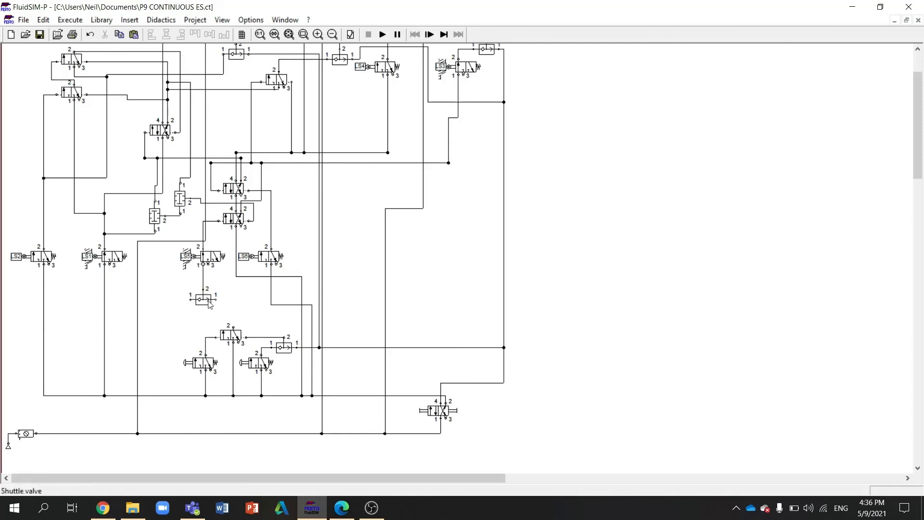
pyautogui.click(195, 365)
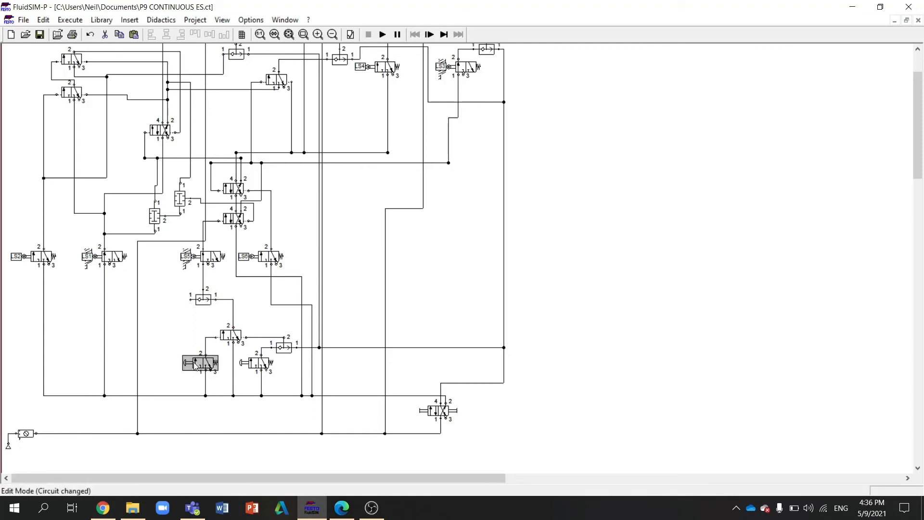
pyautogui.hotkey('ctrl', 'v')
pyautogui.moveTo(402, 309); pyautogui.dragTo(165, 396)
pyautogui.click(169, 344)
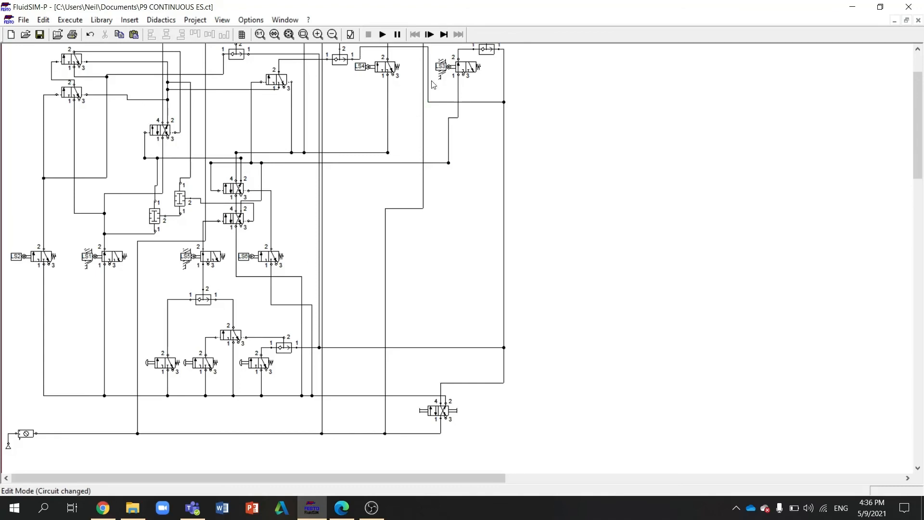
# Step: Fit the circuit to the window and simulate it with the pushbuttons, switch the manual 4/n-way valve over and back, and stop the run
pyautogui.scroll(3, 433, 85)
pyautogui.click(222, 20)
pyautogui.click(248, 76)
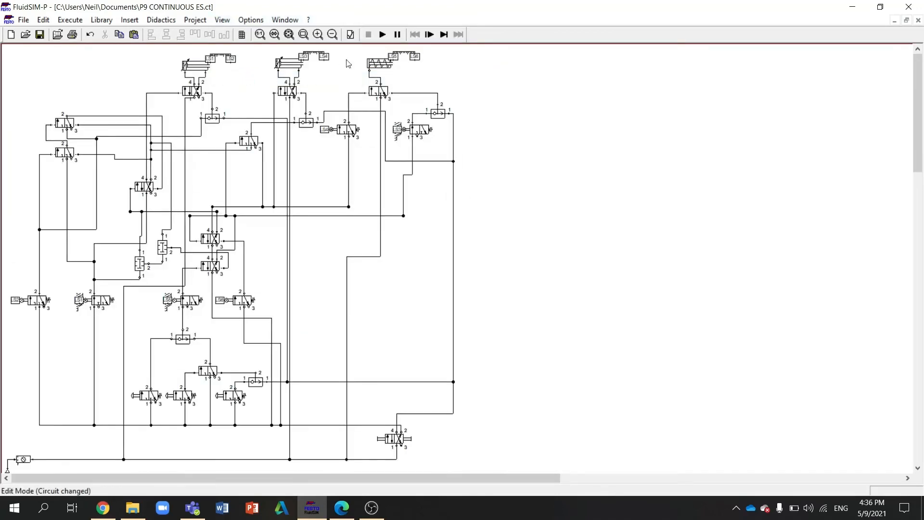
pyautogui.click(382, 34)
pyautogui.click(136, 395)
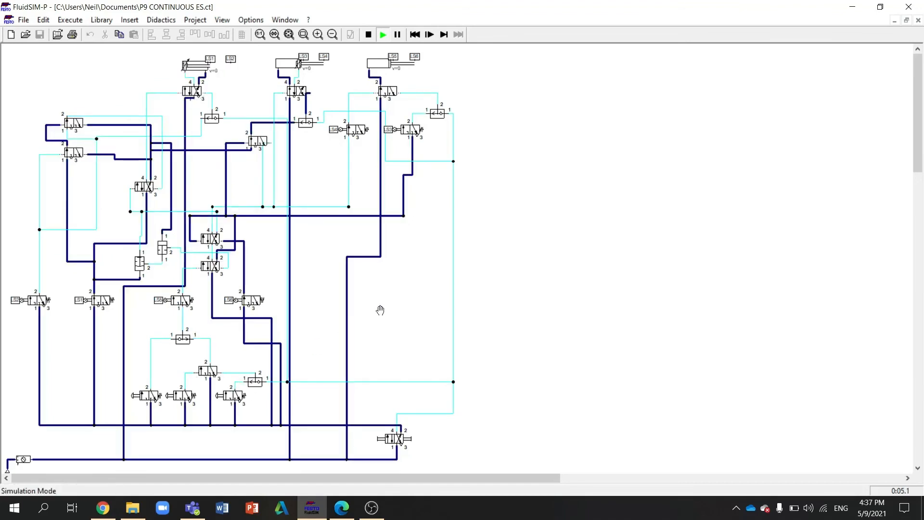
pyautogui.click(178, 391)
pyautogui.click(379, 441)
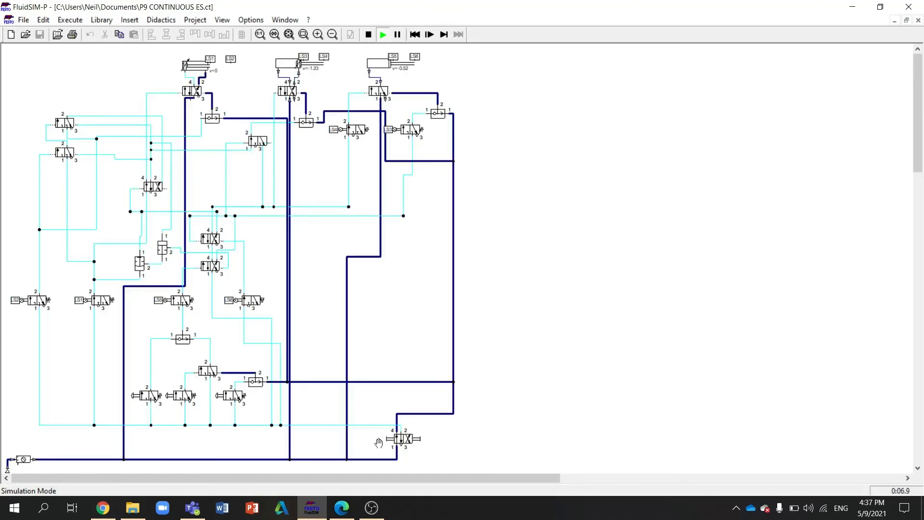
pyautogui.click(389, 440)
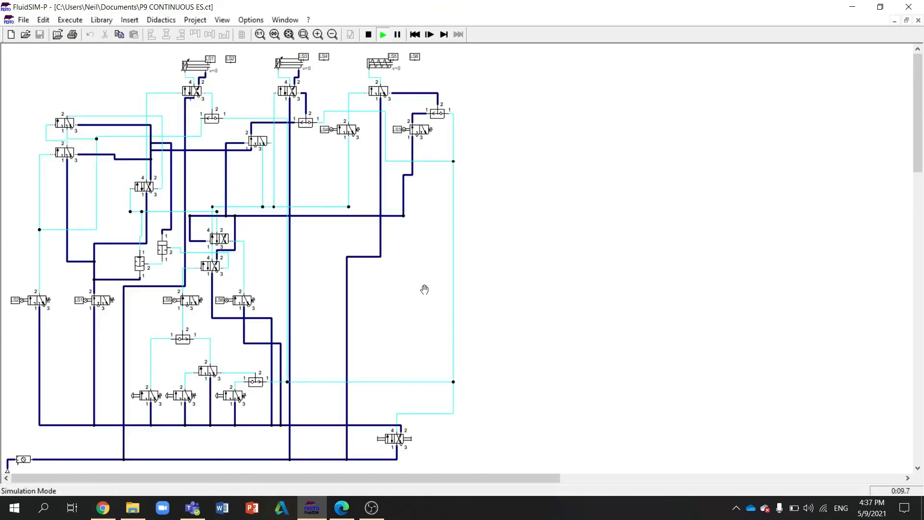
pyautogui.click(369, 35)
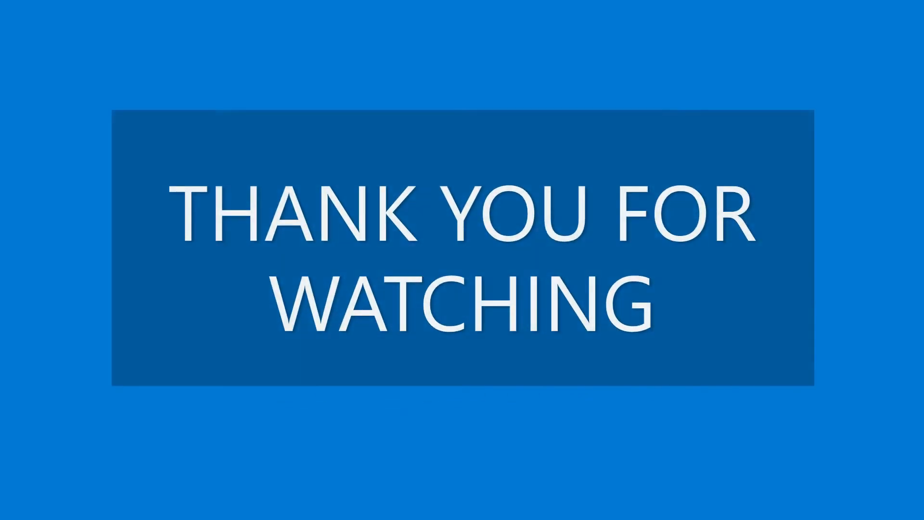